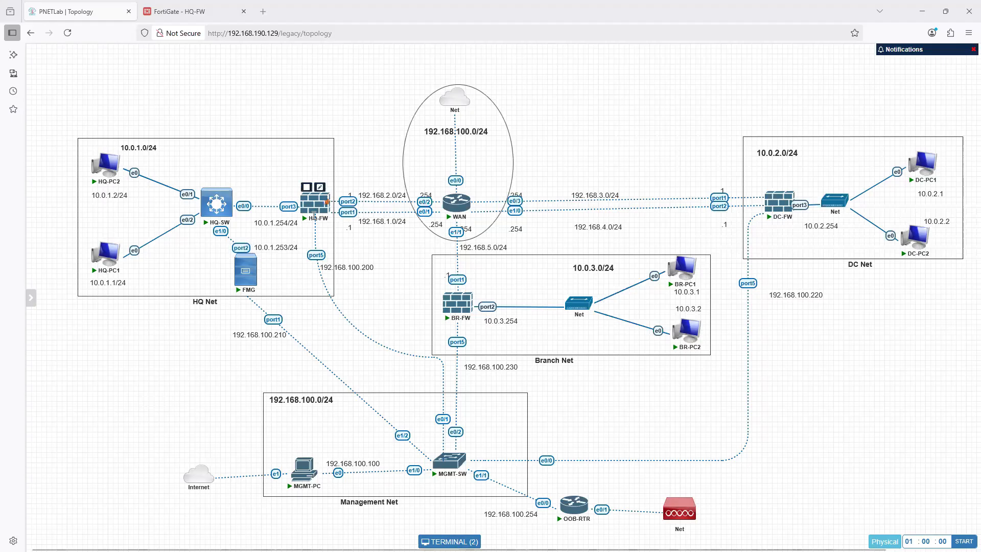
pyautogui.moveTo(316, 220); pyautogui.dragTo(316, 218)
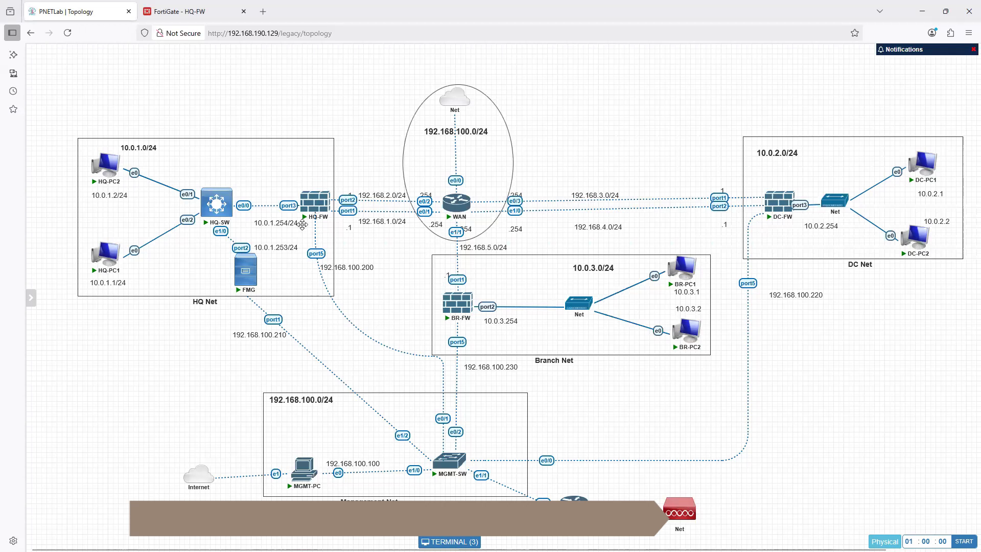
pyautogui.click(171, 12)
pyautogui.click(76, 11)
pyautogui.rightClick(314, 207)
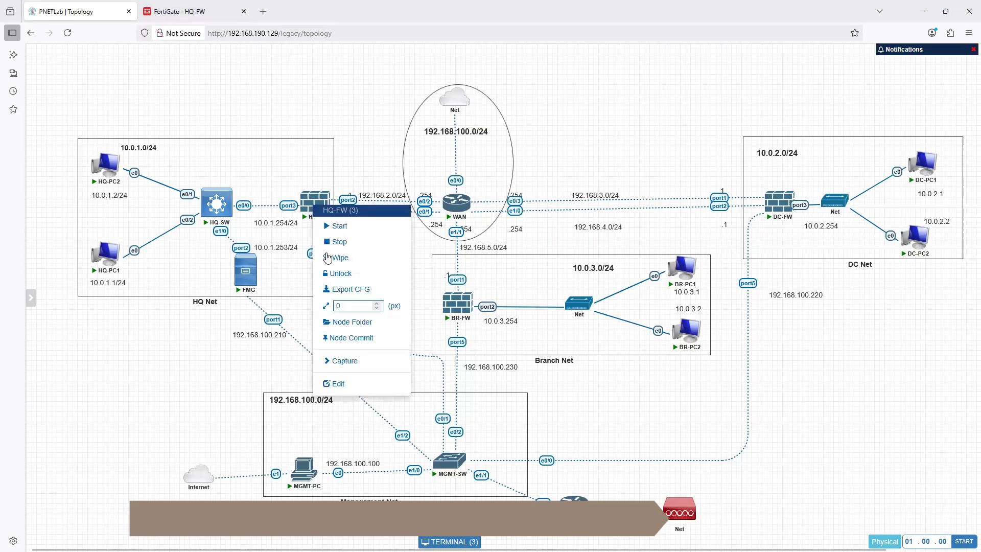
pyautogui.click(97, 118)
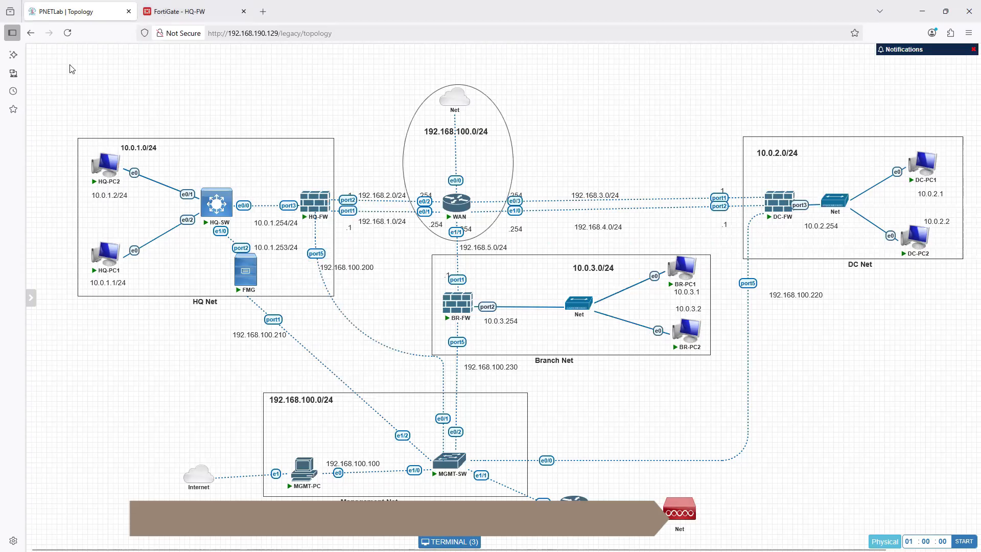
# - Reload the topology page and open the HQ-FW console in a separate browser tab
pyautogui.click(67, 32)
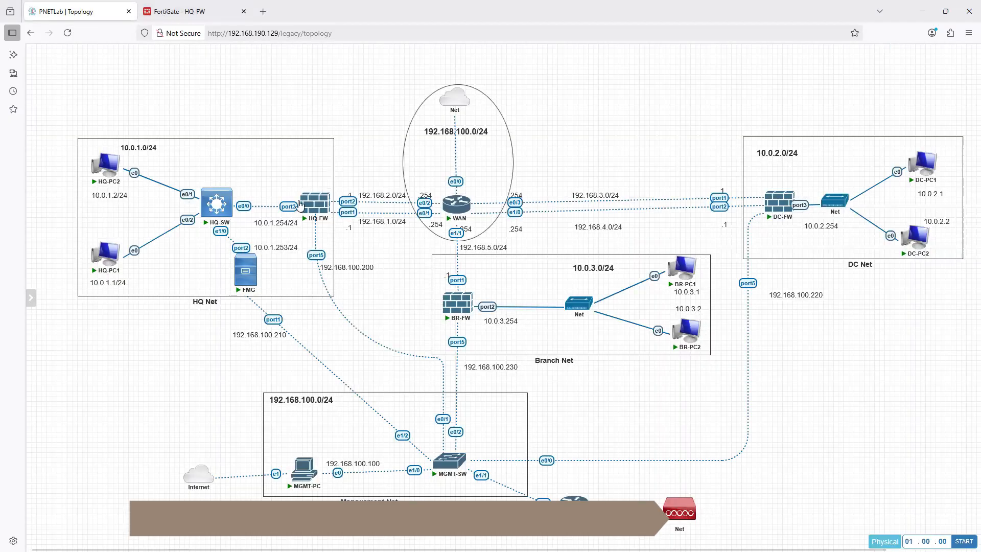
pyautogui.click(314, 214)
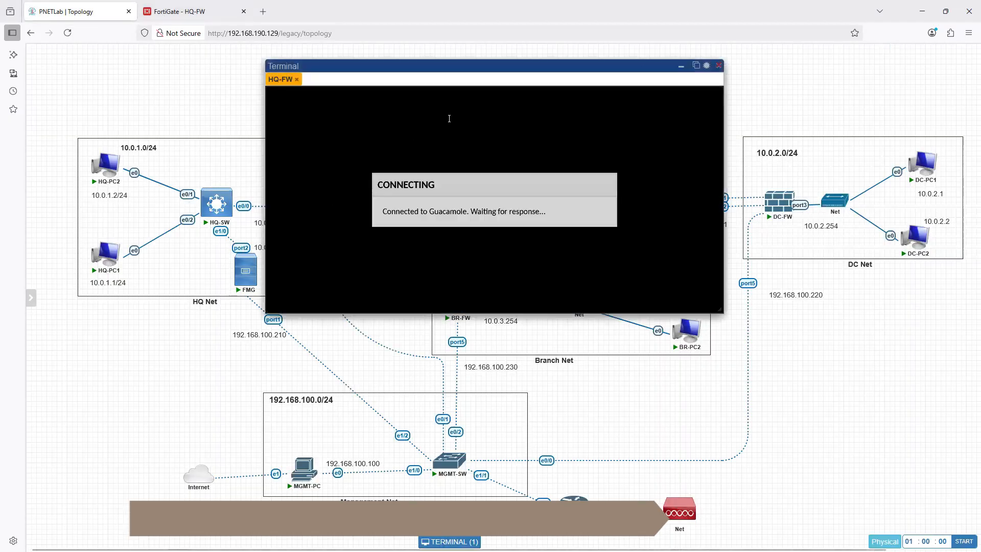
pyautogui.click(696, 65)
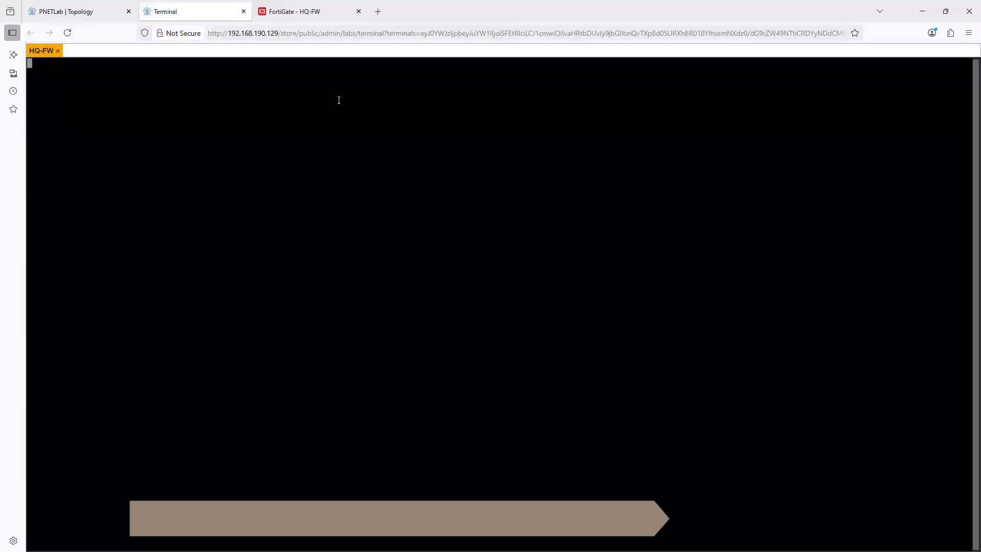
# - Wake the HQ-FW console and log in with the username admin and the account password
pyautogui.press('Return')
pyautogui.press('Return')
pyautogui.press('Return')
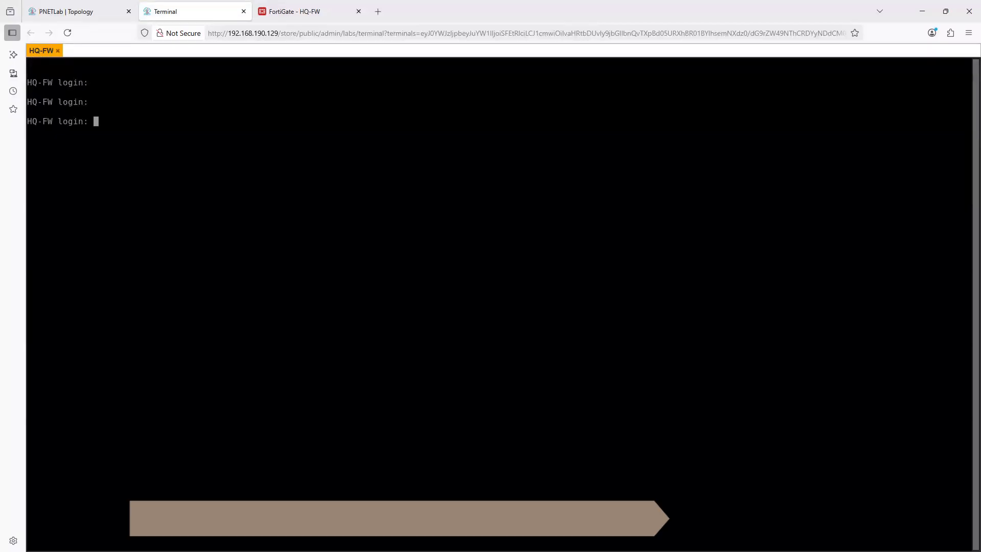
pyautogui.write('admin')
pyautogui.press('Return')
pyautogui.press('Return')
# - Display the port5 configuration with "show system interface port5" and highlight http in its allowed access list
pyautogui.write('show system in')
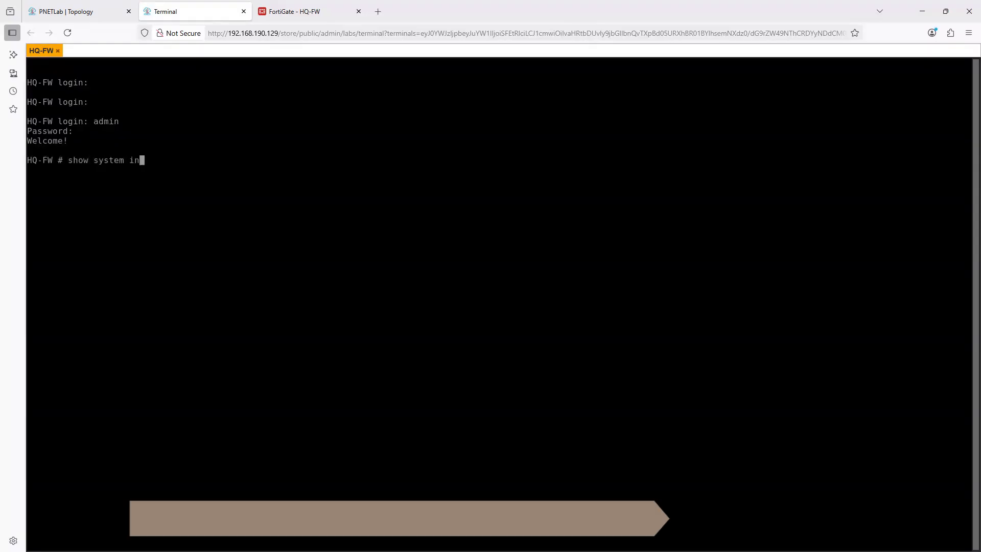
pyautogui.press('Tab')
pyautogui.write('port1')
pyautogui.press('Return')
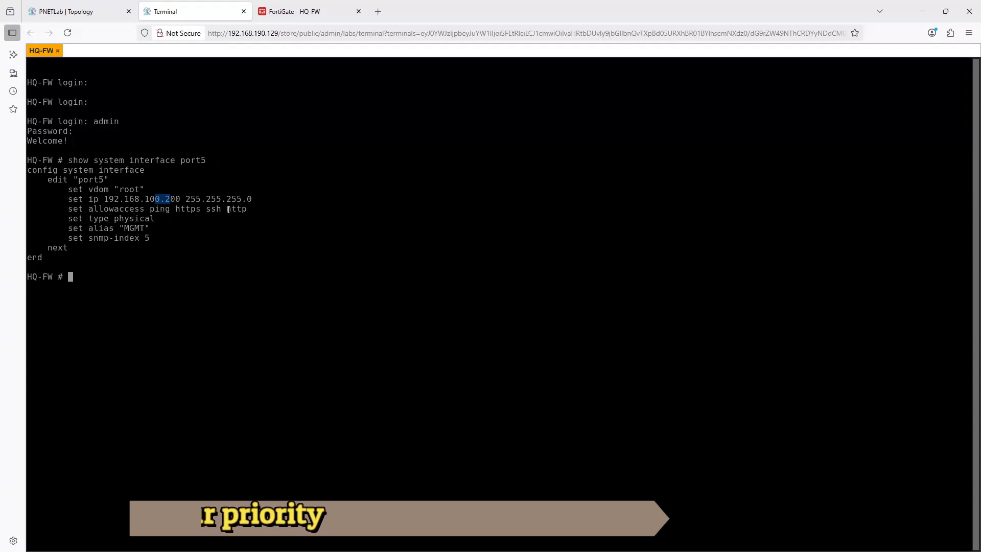
pyautogui.moveTo(228, 208); pyautogui.dragTo(248, 210)
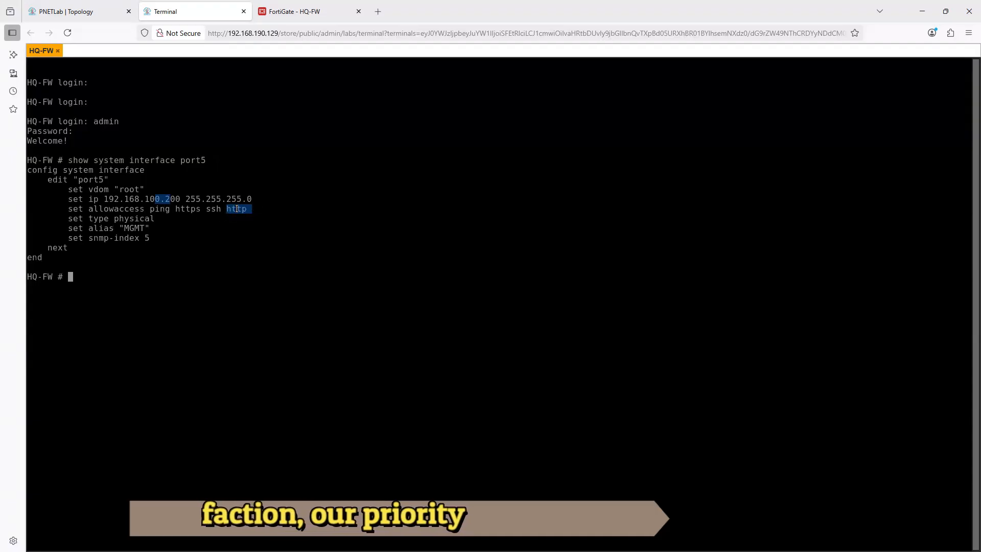
pyautogui.click(80, 11)
pyautogui.moveTo(303, 472)
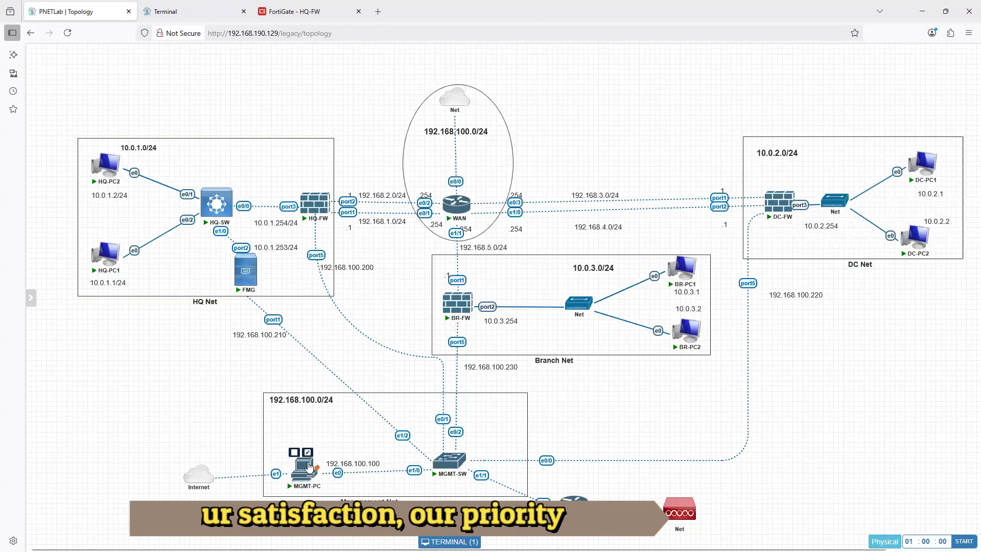
pyautogui.click(289, 11)
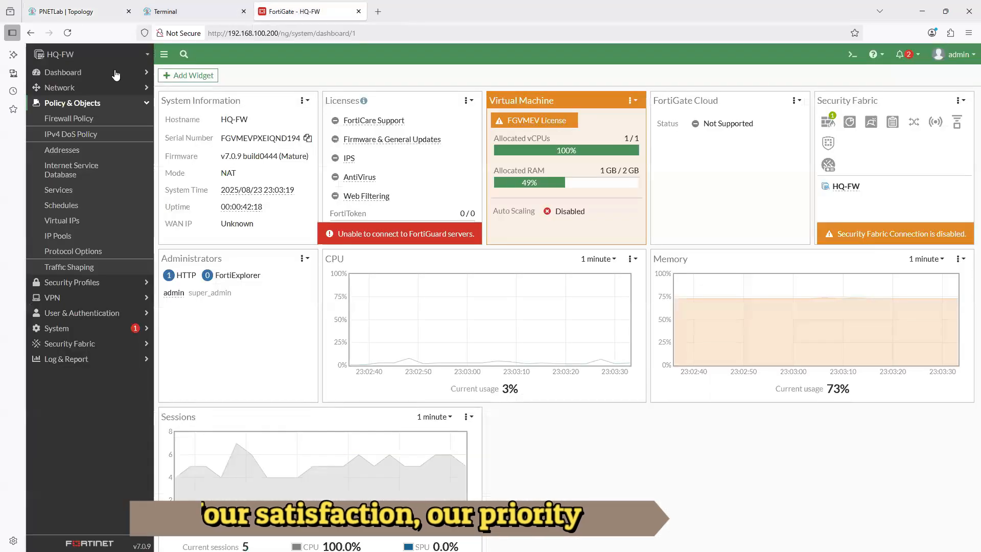
pyautogui.moveTo(280, 33); pyautogui.dragTo(355, 33)
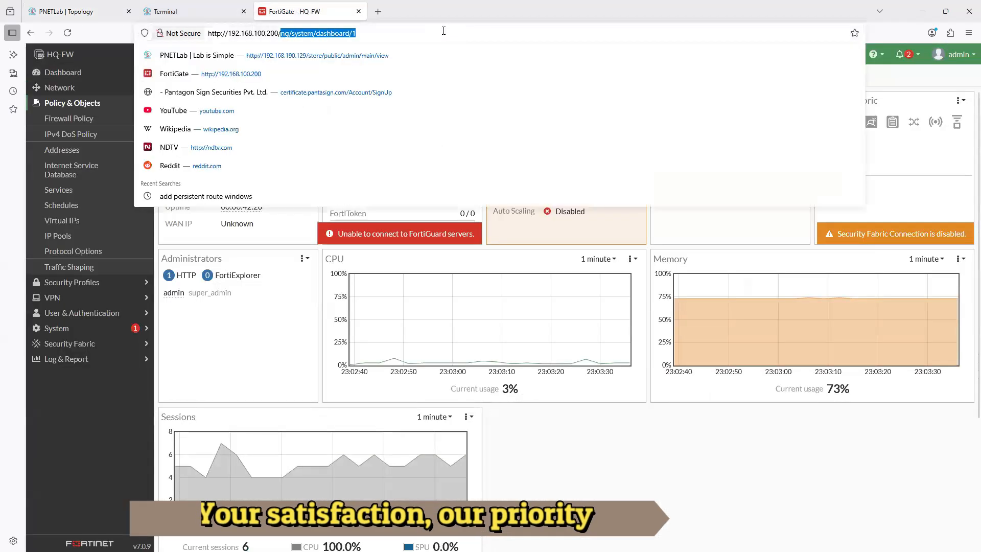
pyautogui.press('BackSpace')
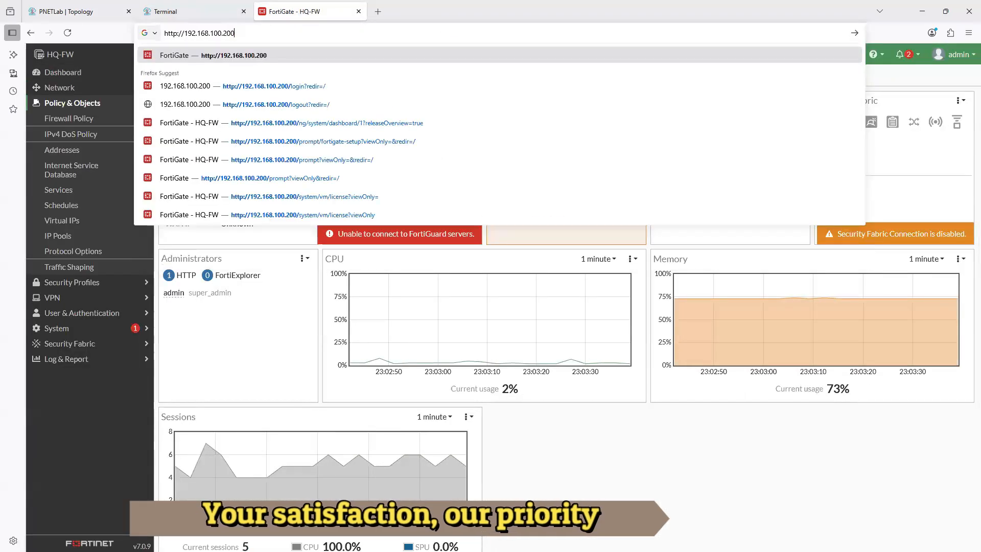
pyautogui.press('Return')
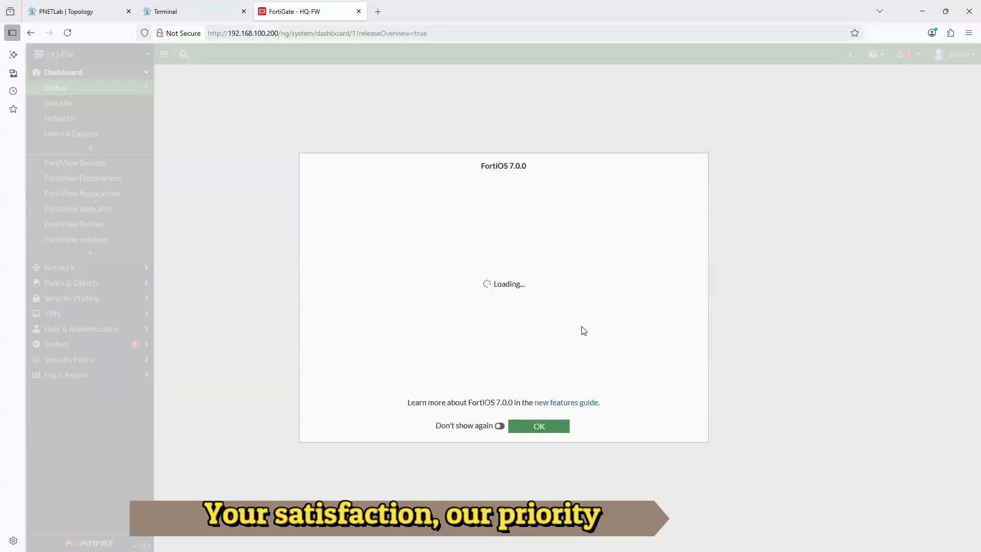
pyautogui.click(548, 424)
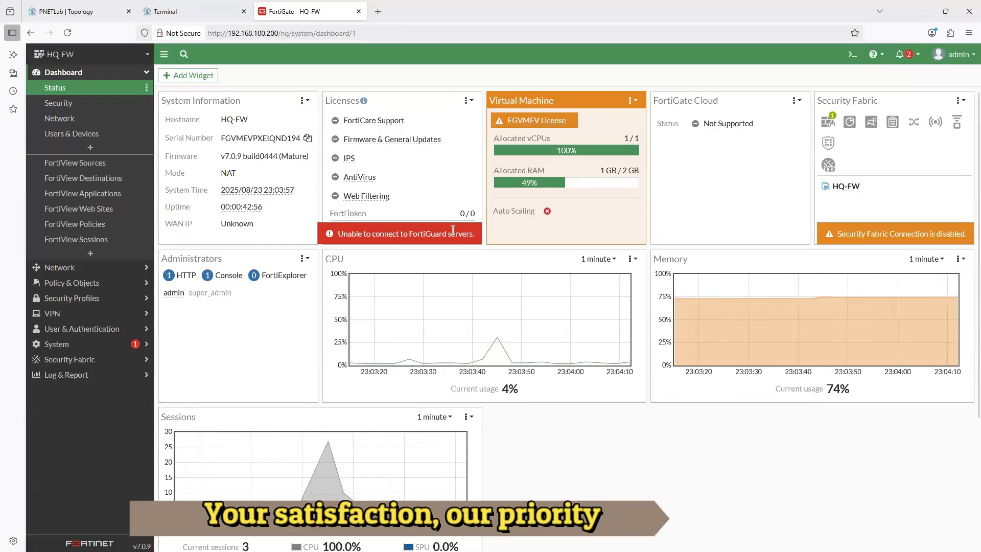
# - Examine the Status dashboard's widgets, including Security Fabric, CPU, Memory and Sessions
pyautogui.scroll(-3, 439, 187)
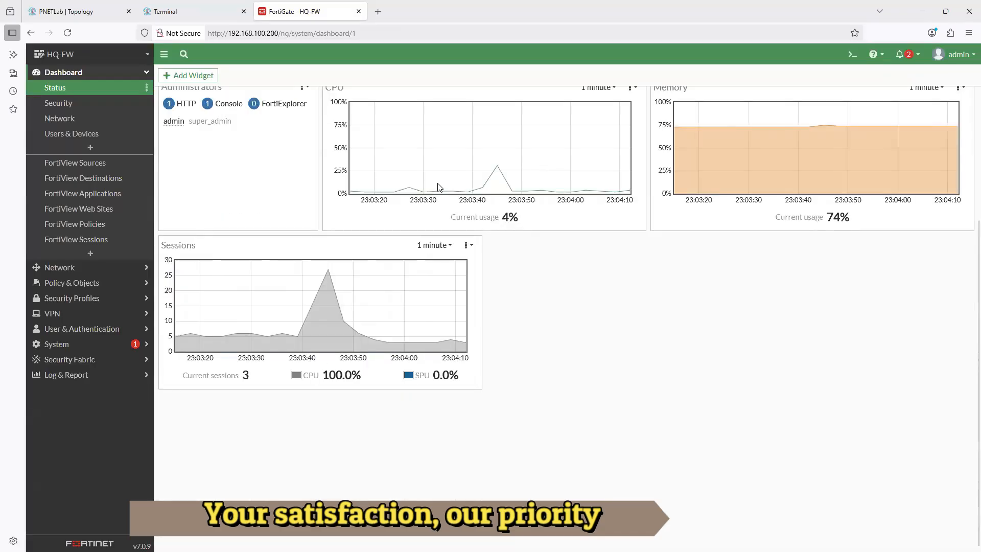
pyautogui.scroll(3, 438, 187)
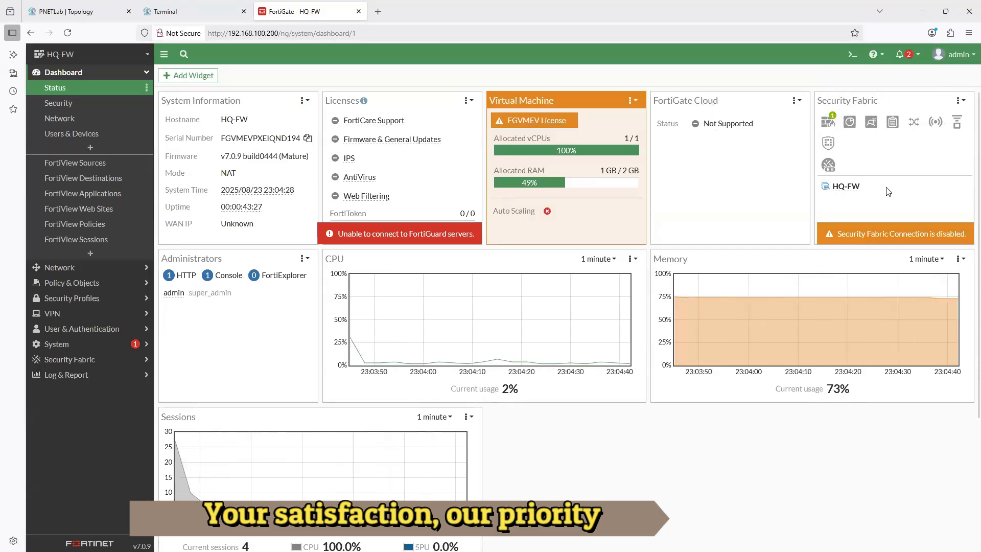
pyautogui.moveTo(839, 126)
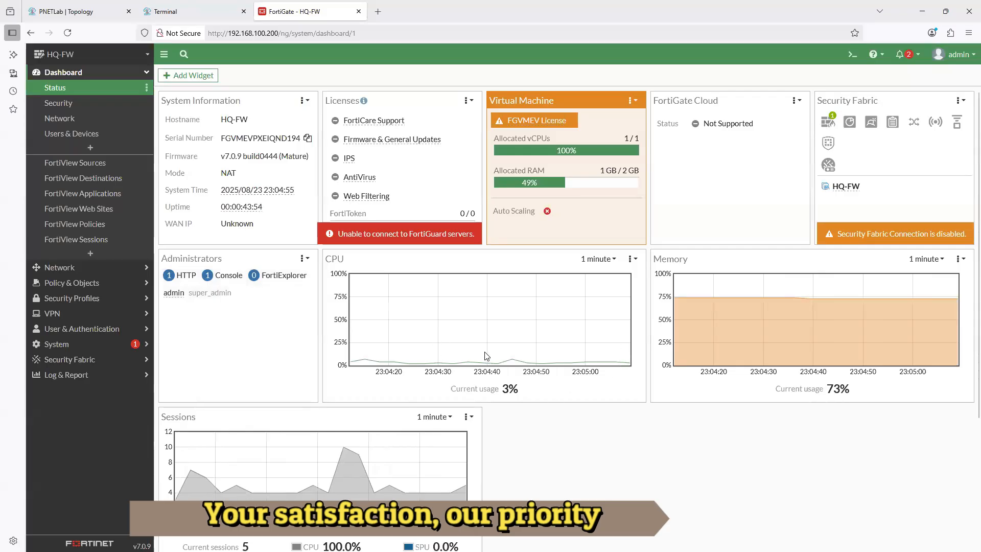
pyautogui.scroll(-3, 376, 456)
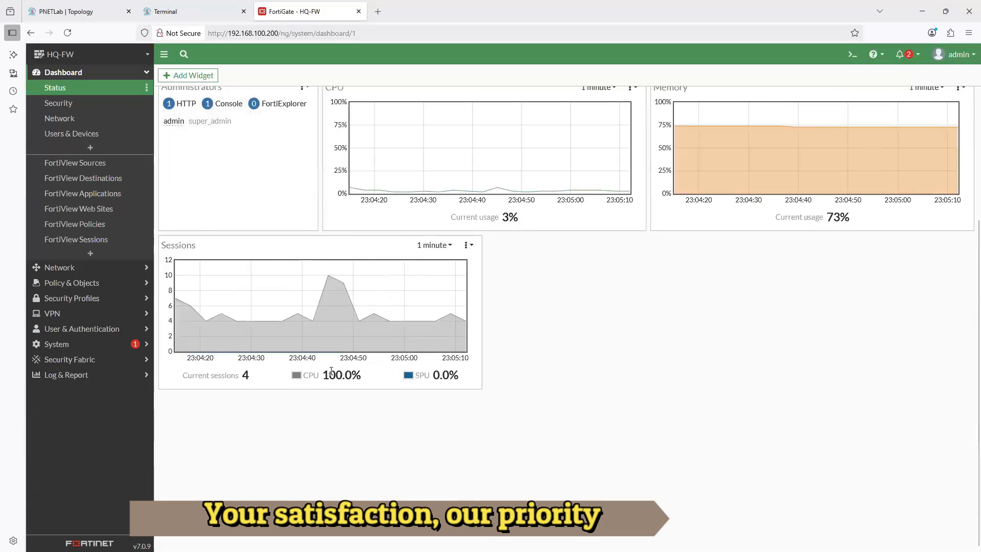
pyautogui.scroll(3, 331, 372)
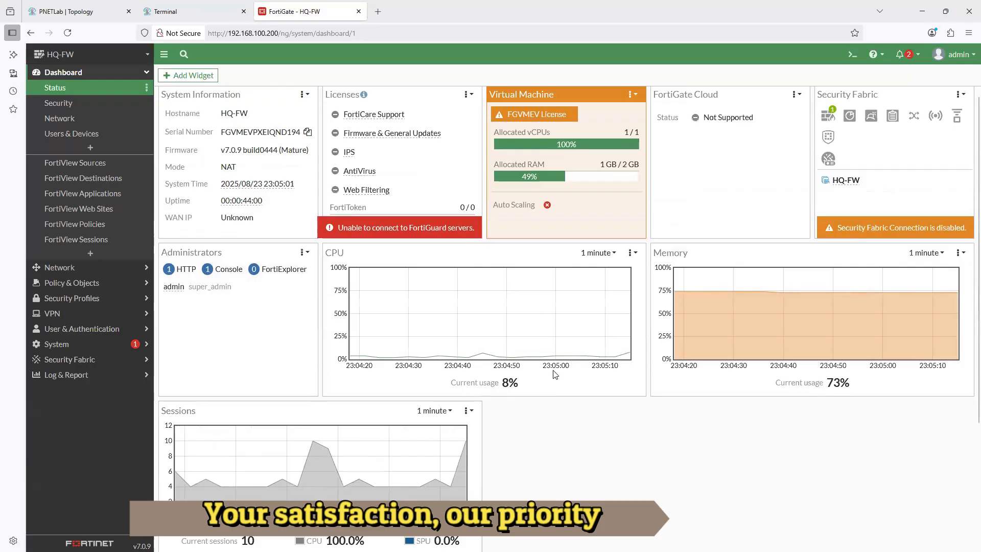
pyautogui.scroll(1, 613, 360)
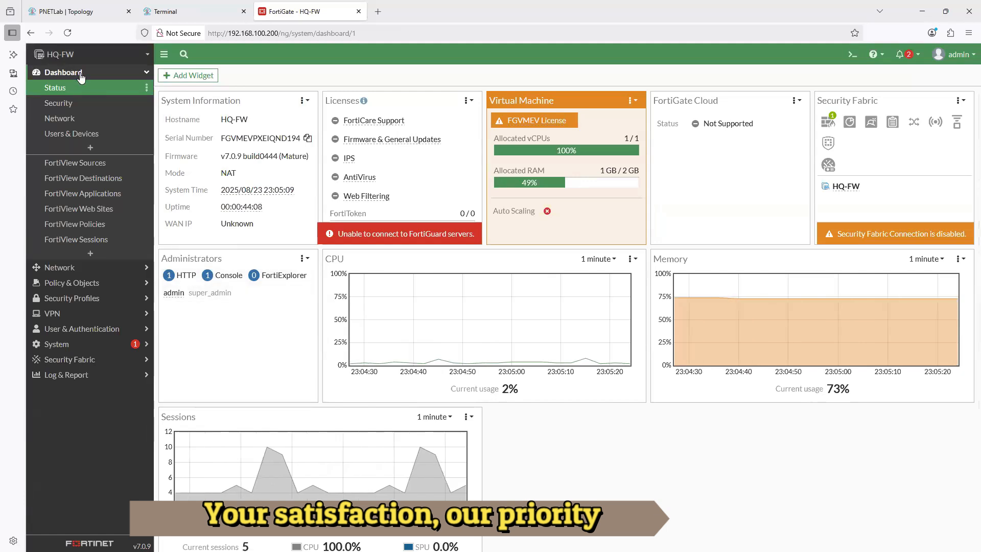
# - Look through the Security, Network, Users & Devices and FortiView Sessions dashboards
pyautogui.click(76, 106)
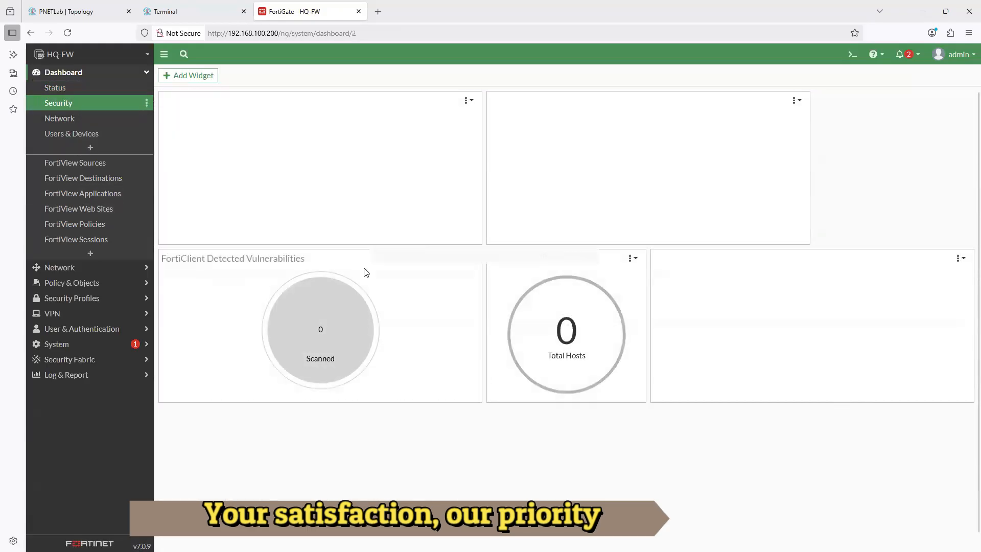
pyautogui.click(64, 119)
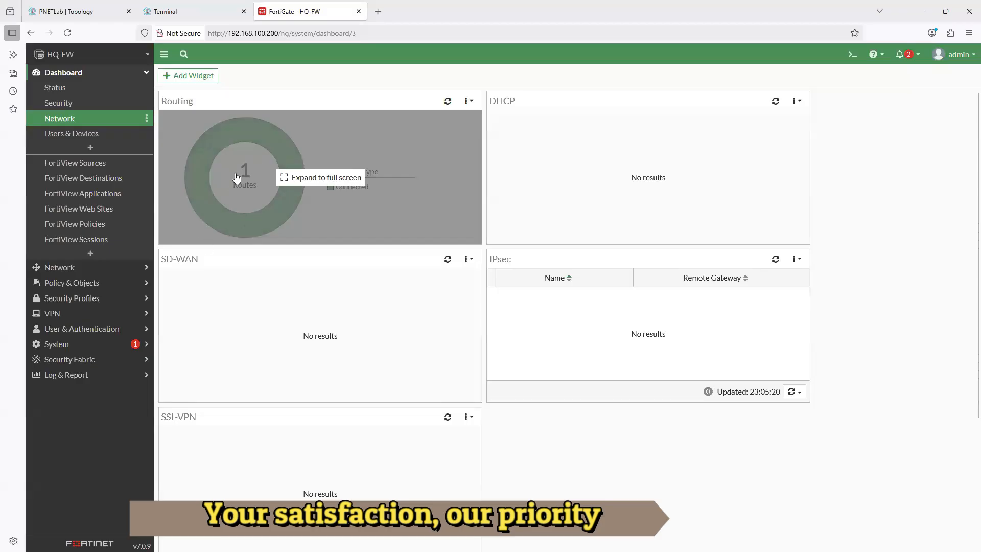
pyautogui.click(52, 132)
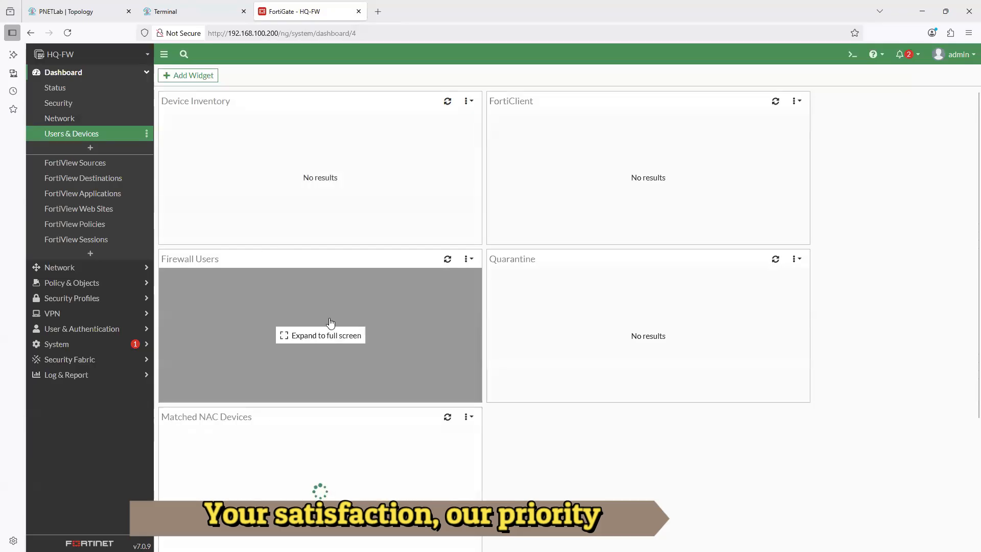
pyautogui.click(74, 240)
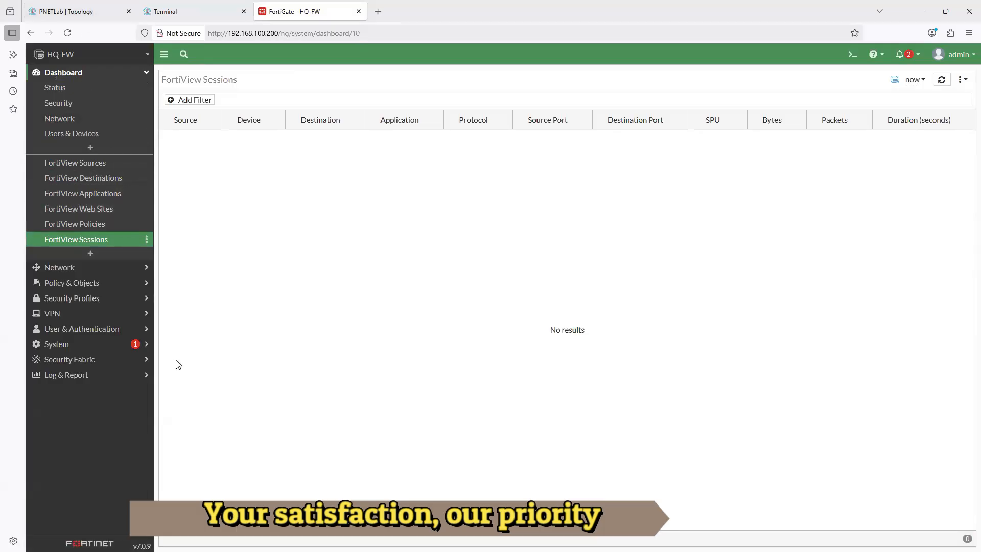
# - Review the Network section's Interfaces, DNS, Packet Capture and SD-WAN pages
pyautogui.click(74, 269)
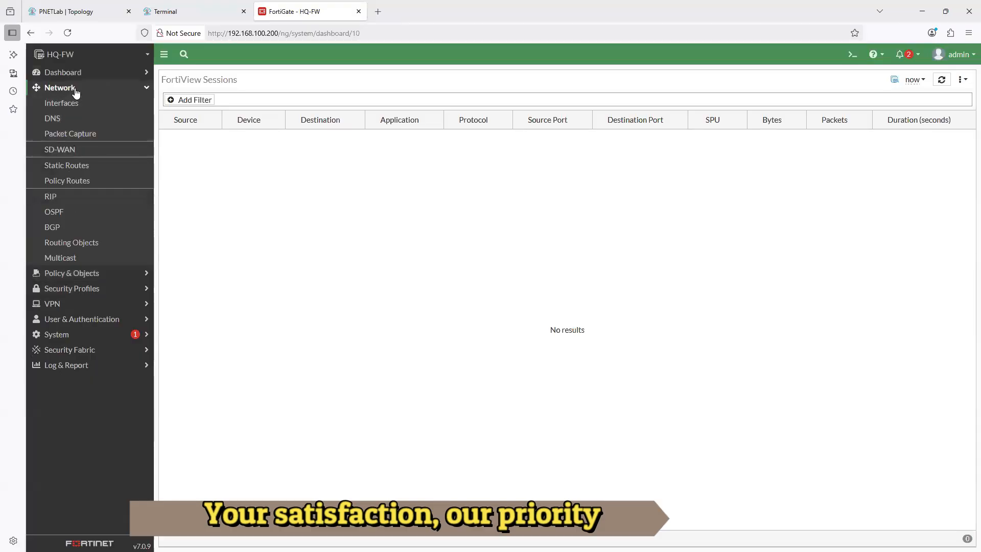
pyautogui.click(61, 103)
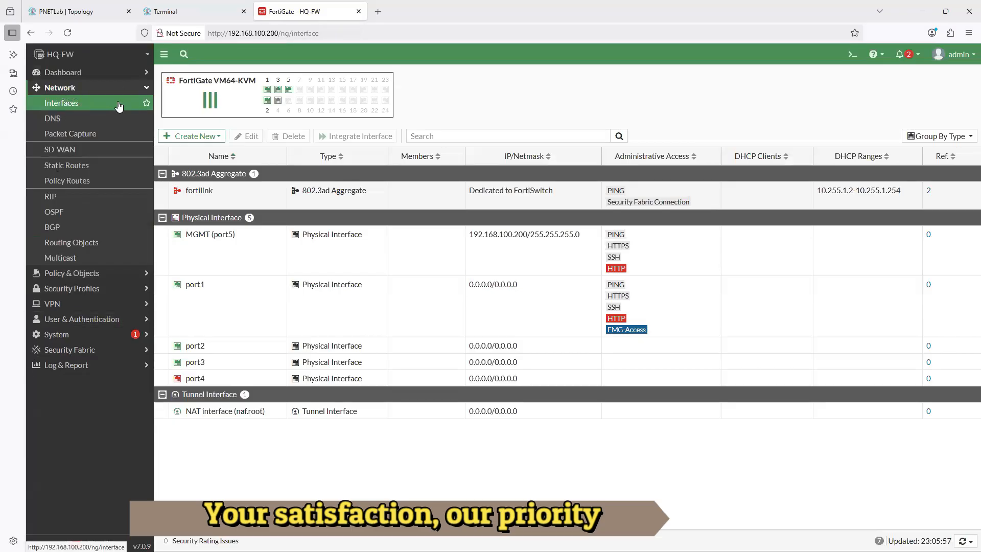
pyautogui.click(70, 119)
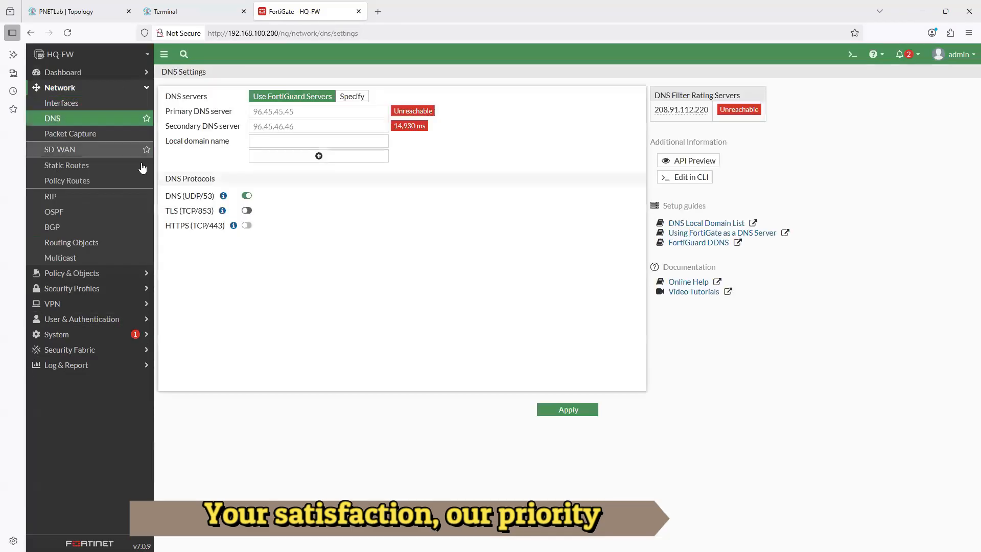
pyautogui.click(87, 137)
pyautogui.click(69, 149)
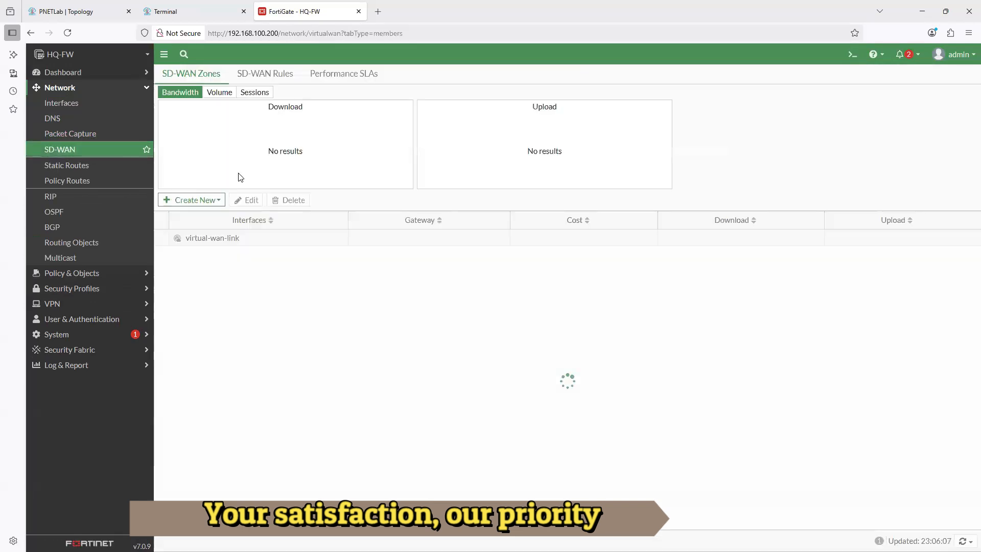
# - Review the routing pages for Static Routes, Policy Routes, RIP and OSPF
pyautogui.click(79, 166)
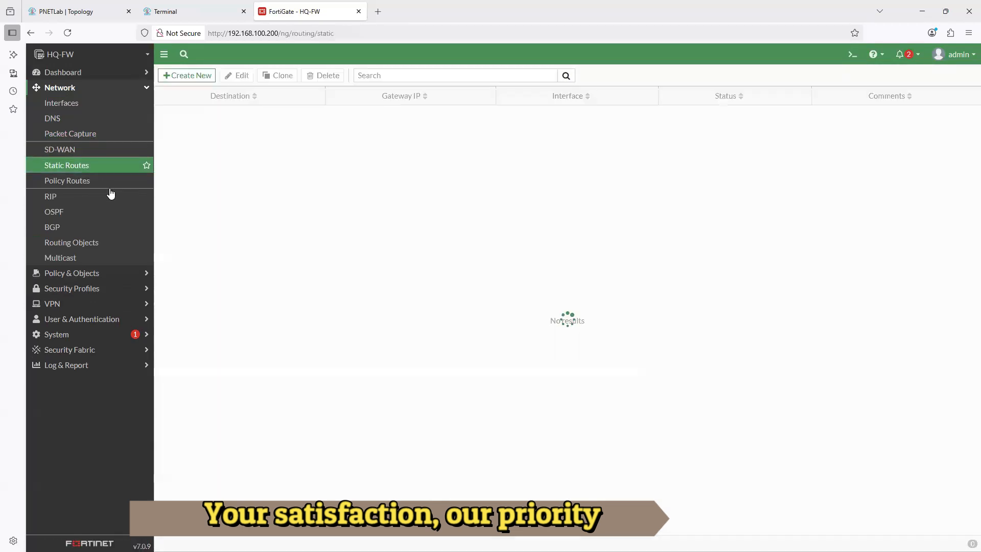
pyautogui.click(75, 183)
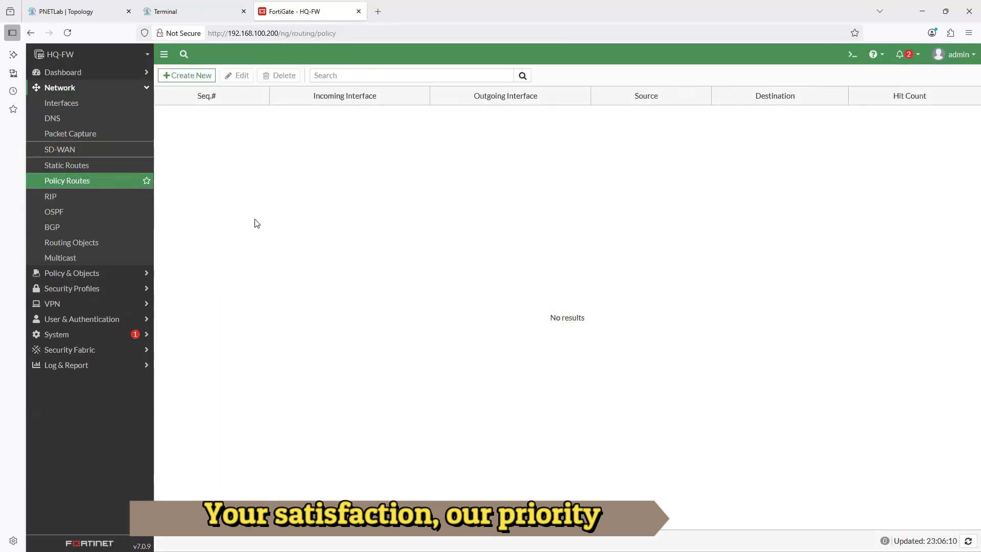
pyautogui.click(52, 198)
pyautogui.click(75, 214)
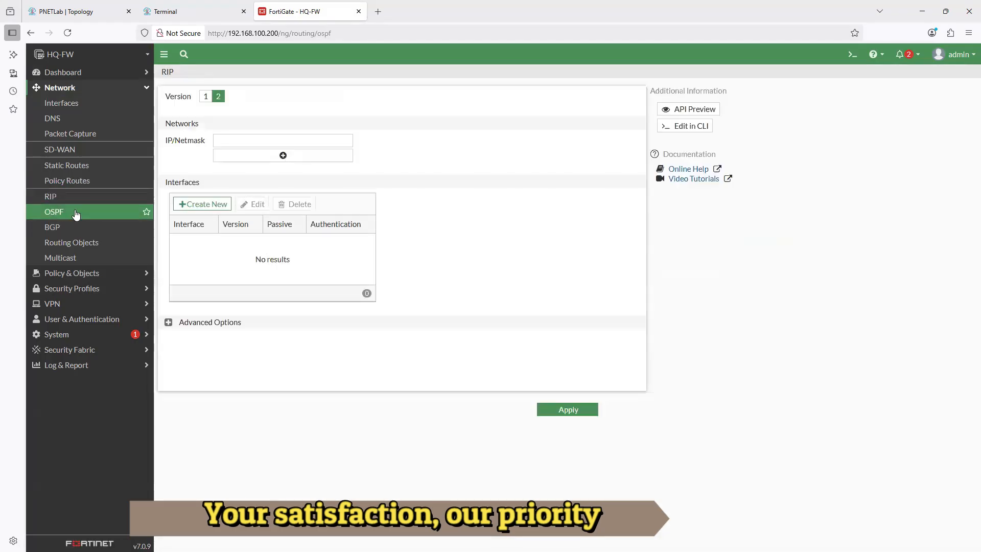
pyautogui.click(51, 198)
pyautogui.click(103, 212)
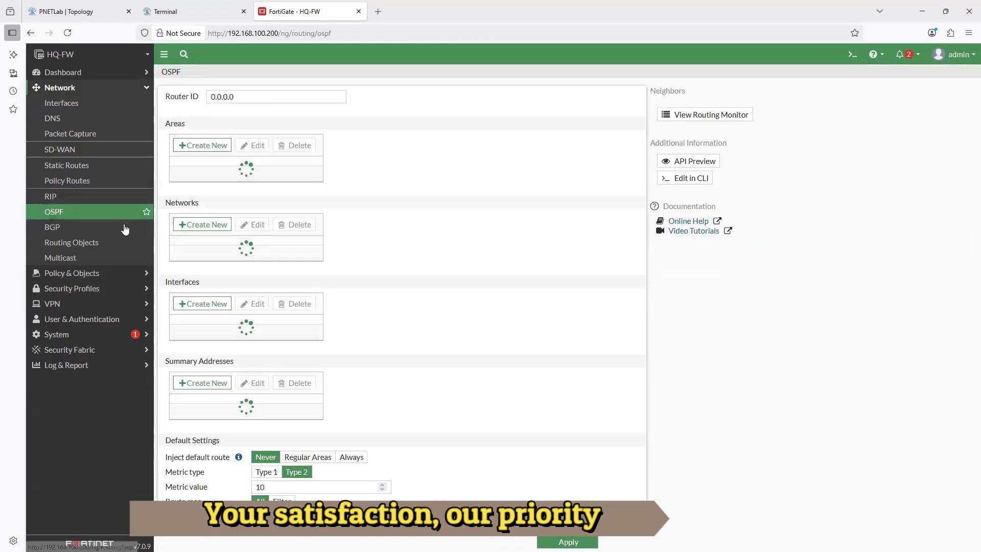
# - Review the Network section's BGP, Routing Objects and Multicast pages
pyautogui.click(51, 228)
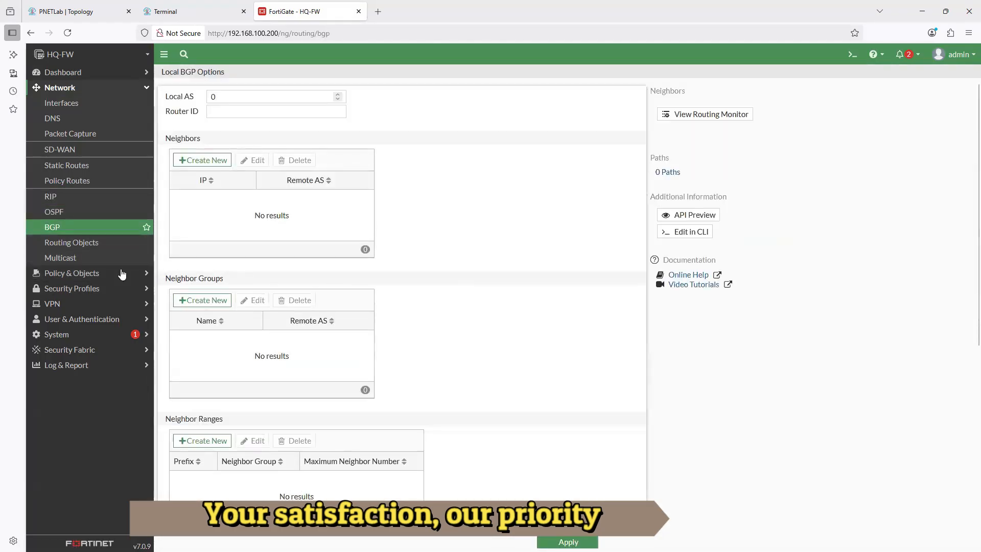
pyautogui.click(88, 244)
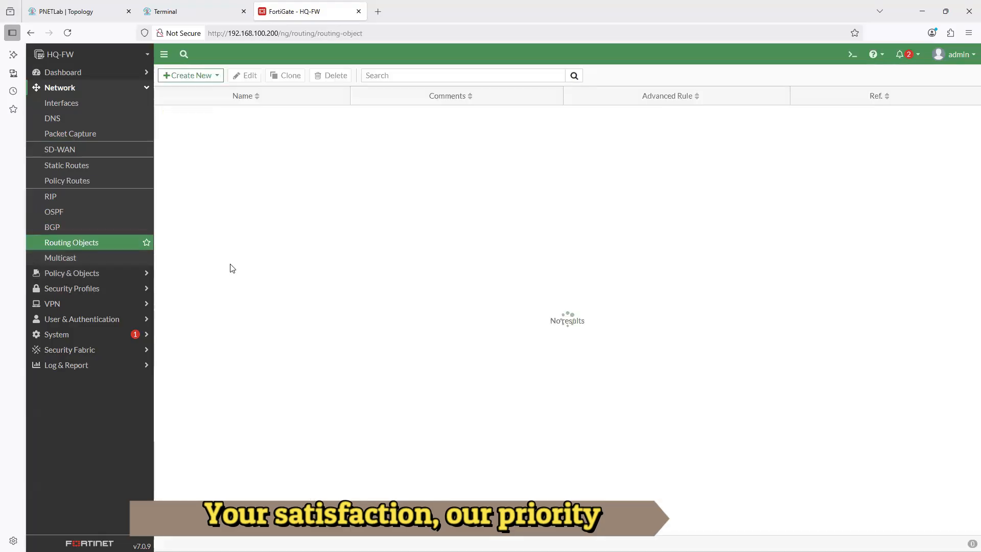
pyautogui.click(59, 258)
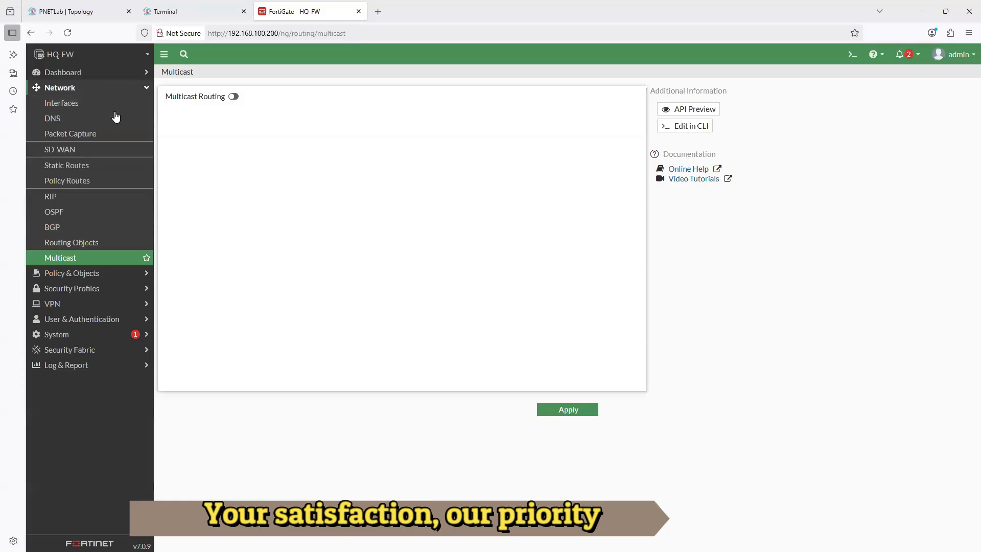
# - Look through the Policy & Objects pages for Firewall Policy, IPv4 DoS Policy and Addresses
pyautogui.click(72, 274)
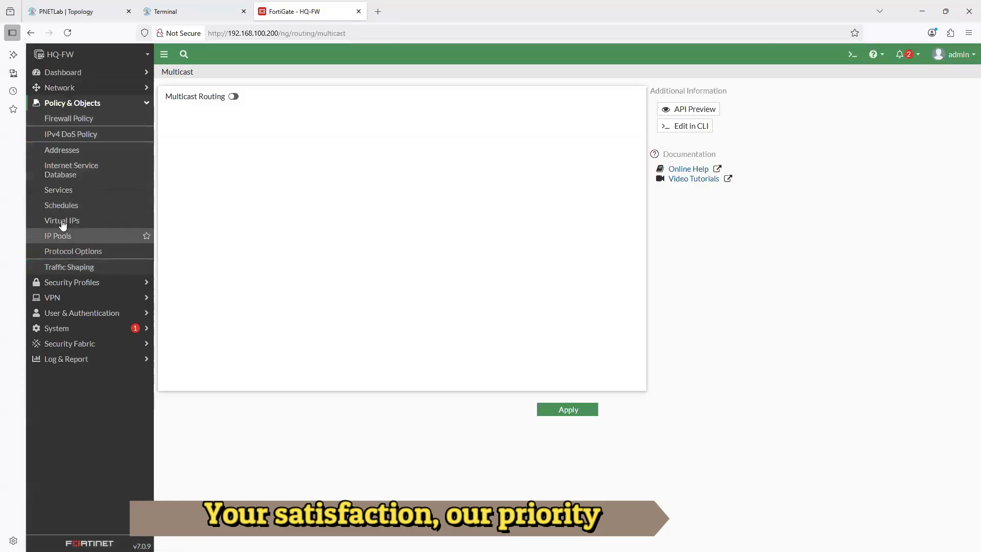
pyautogui.click(71, 120)
pyautogui.click(82, 138)
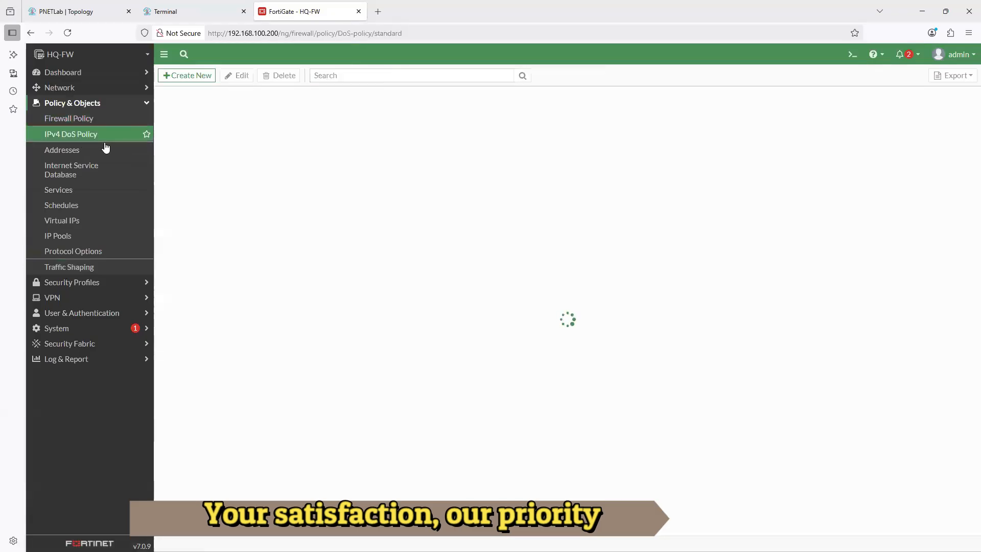
pyautogui.click(87, 152)
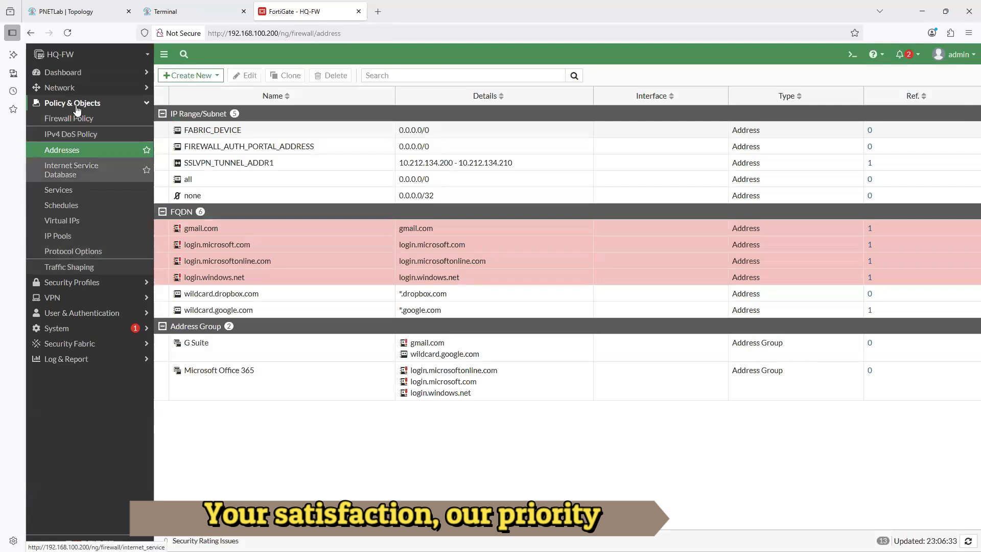
# - Review the Security Profiles pages for AntiVirus, Web Filter and DNS Filter
pyautogui.click(59, 287)
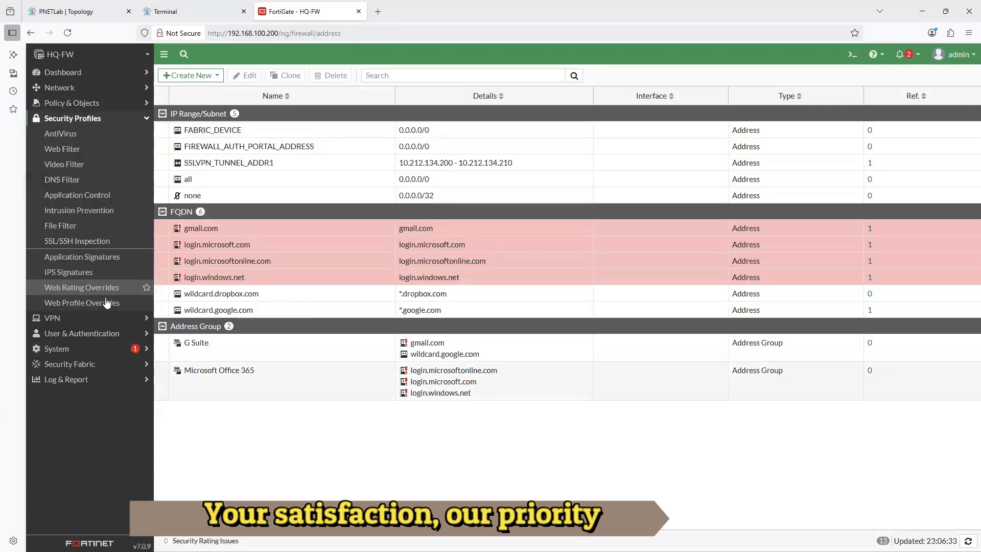
pyautogui.click(64, 134)
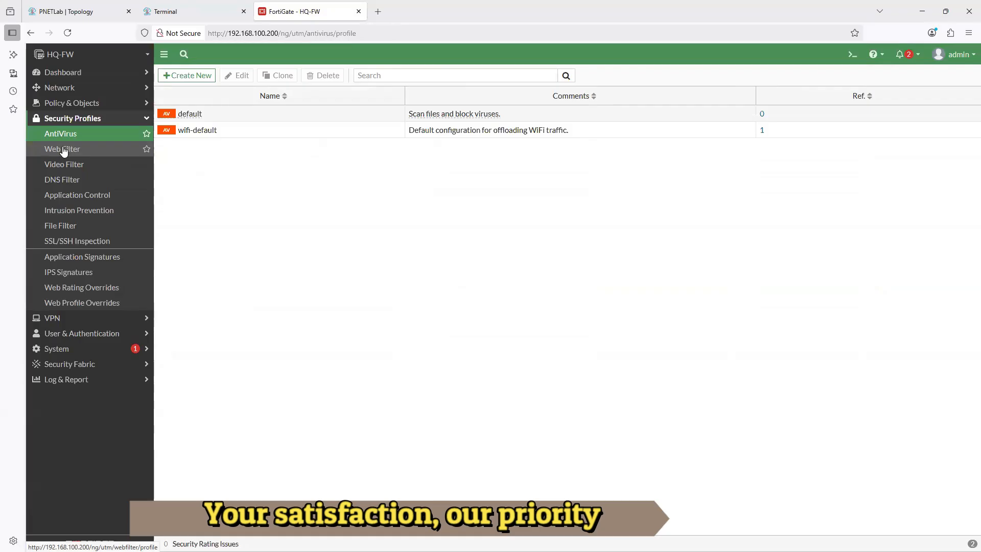
pyautogui.click(84, 153)
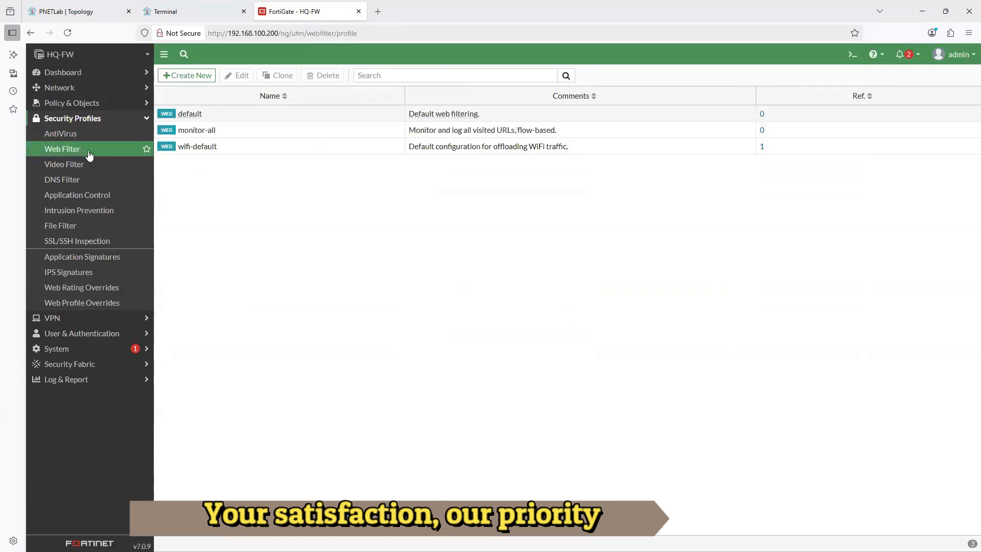
pyautogui.click(64, 180)
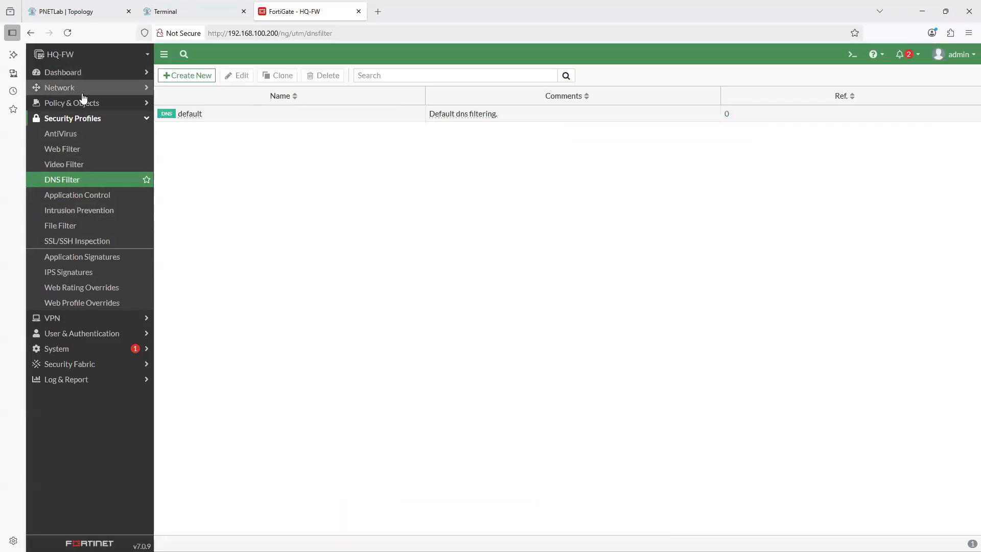
# - Look over the VPN and User & Authentication sections and the System pages for Administrators, HA and Settings
pyautogui.click(55, 318)
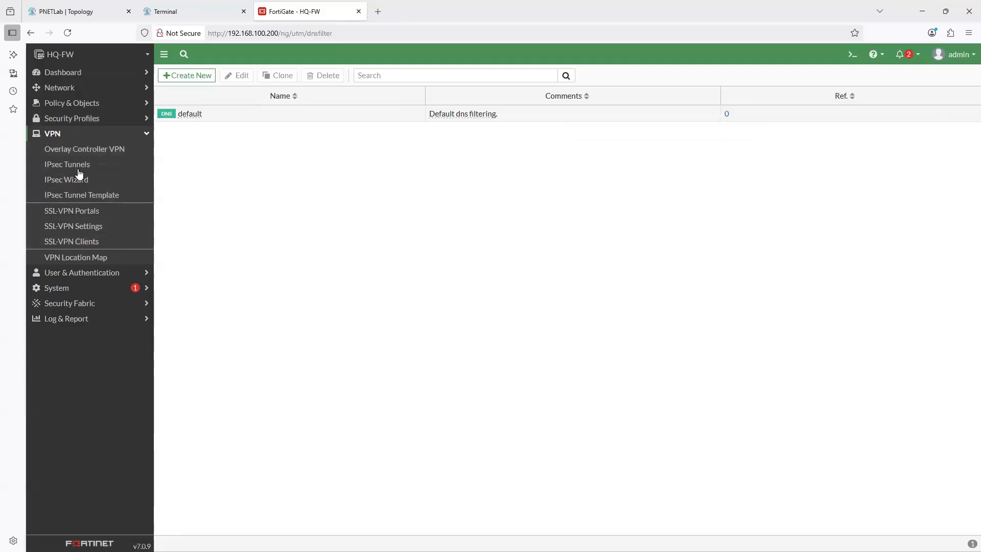
pyautogui.click(90, 276)
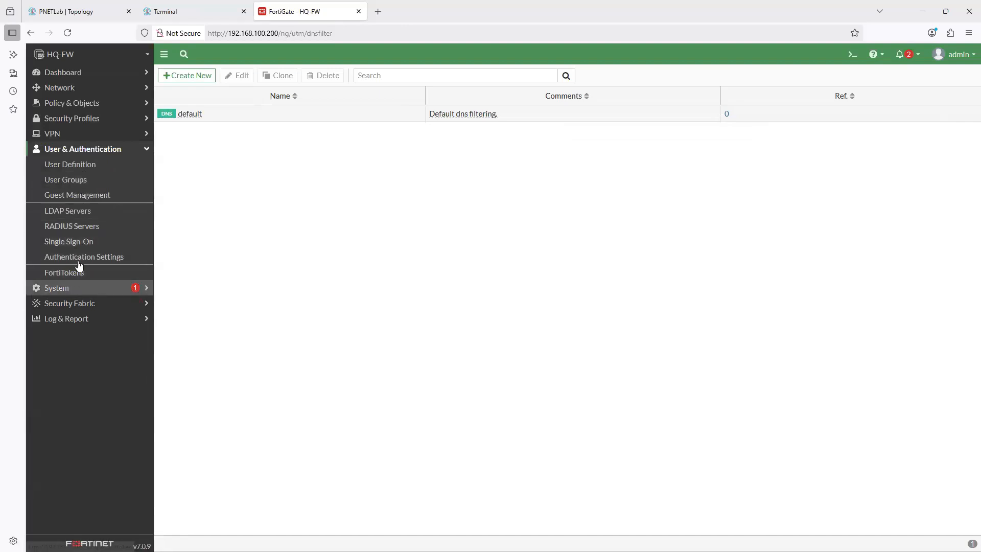
pyautogui.click(79, 287)
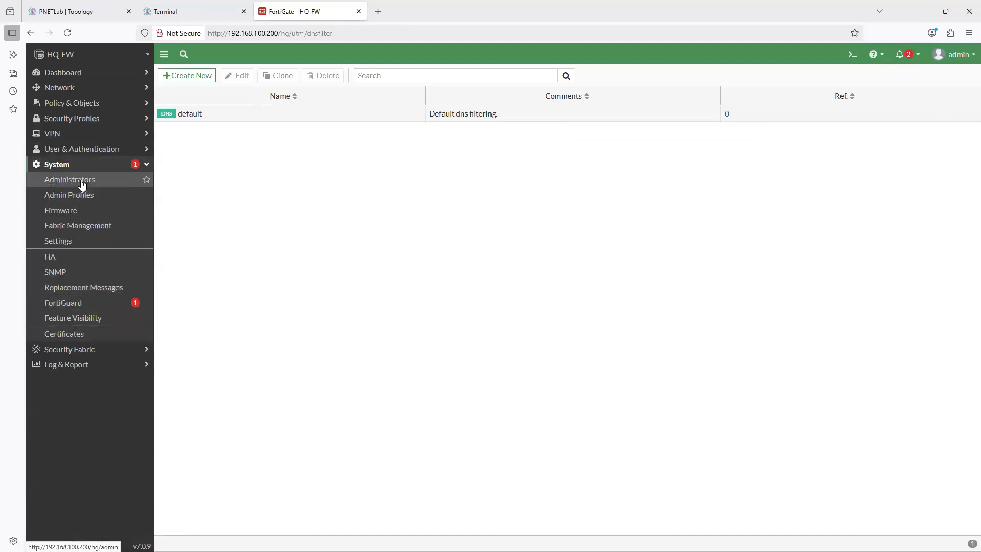
pyautogui.click(82, 184)
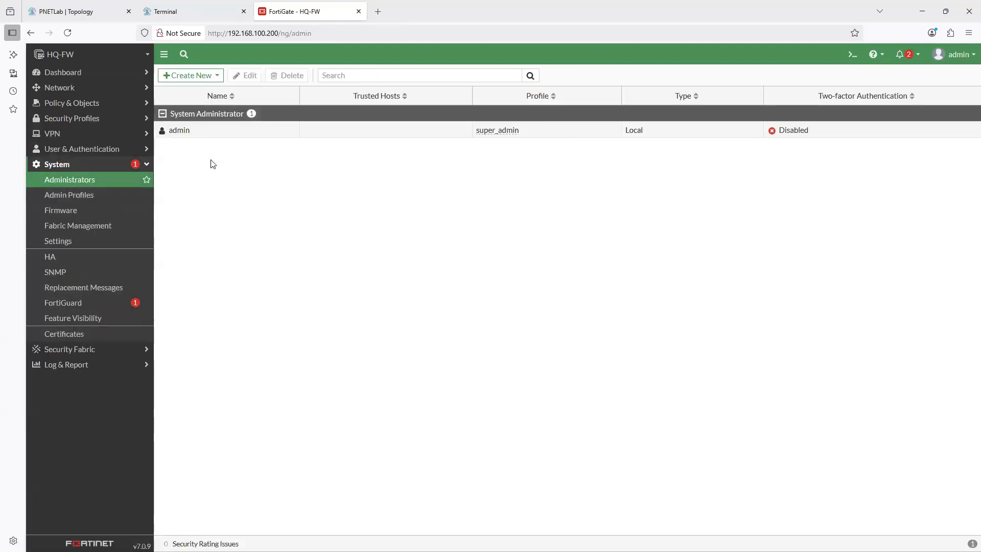
pyautogui.click(76, 258)
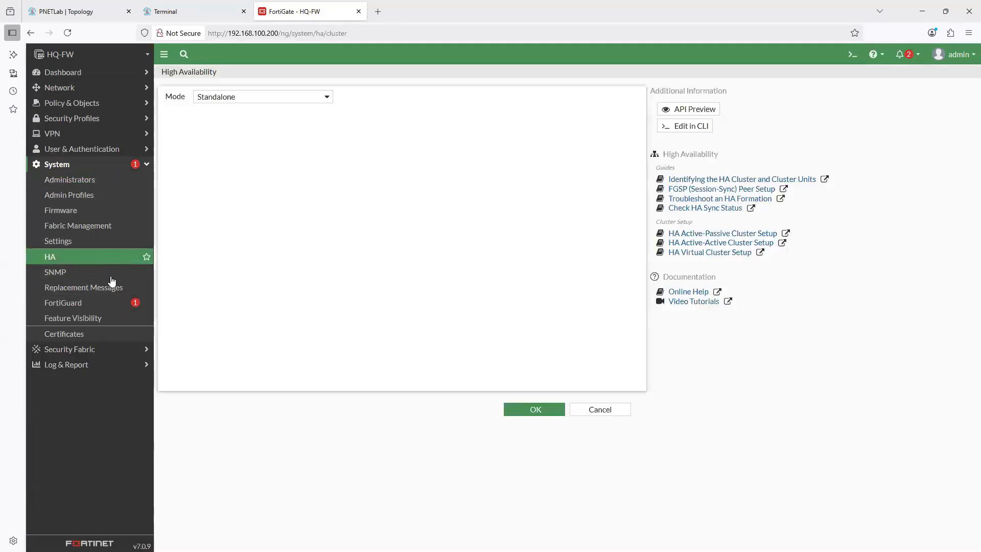
pyautogui.click(65, 242)
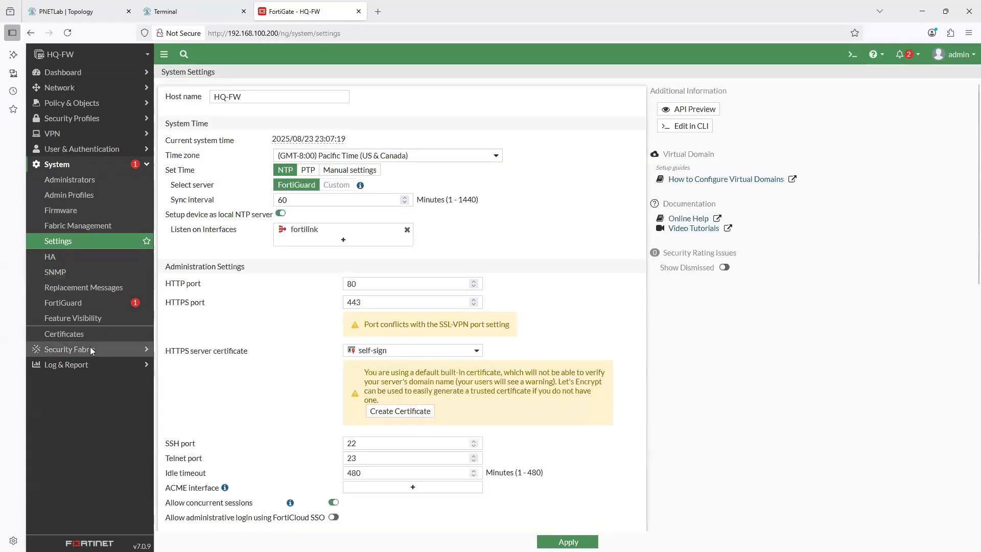
# - Review the Security Fabric's Logical Topology and the Forward, Local and Sniffer Traffic logs under Log & Report
pyautogui.click(91, 349)
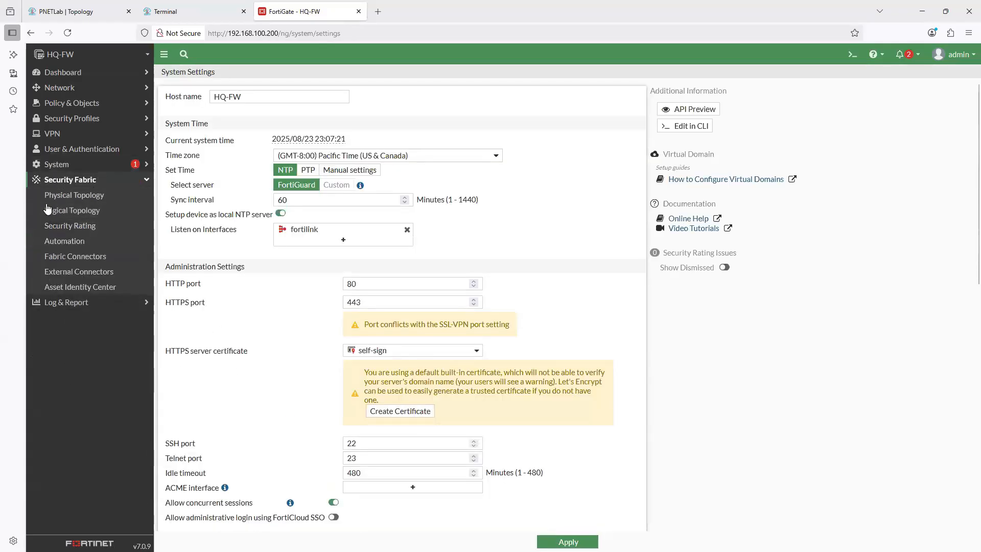
pyautogui.click(82, 211)
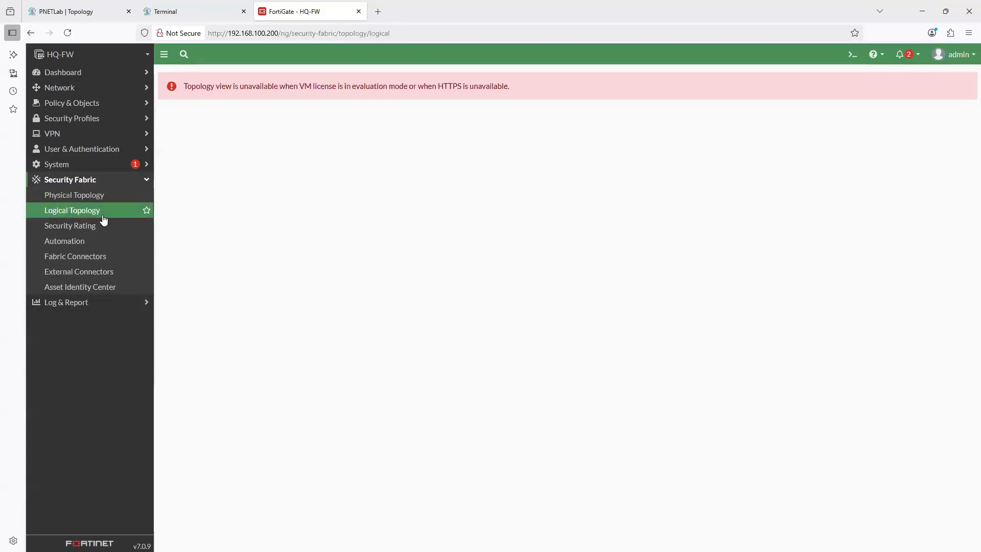
pyautogui.click(80, 302)
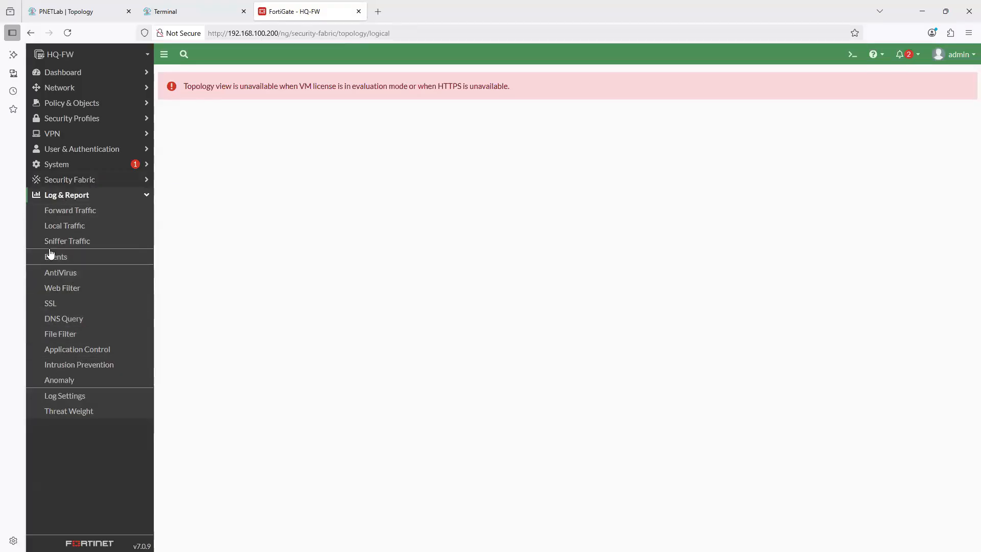
pyautogui.click(72, 211)
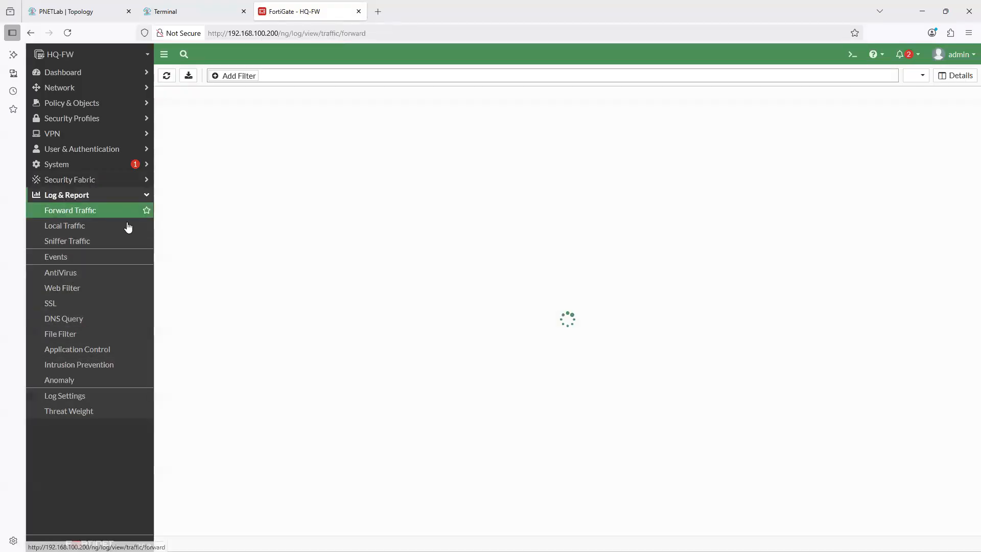
pyautogui.click(71, 227)
pyautogui.click(71, 239)
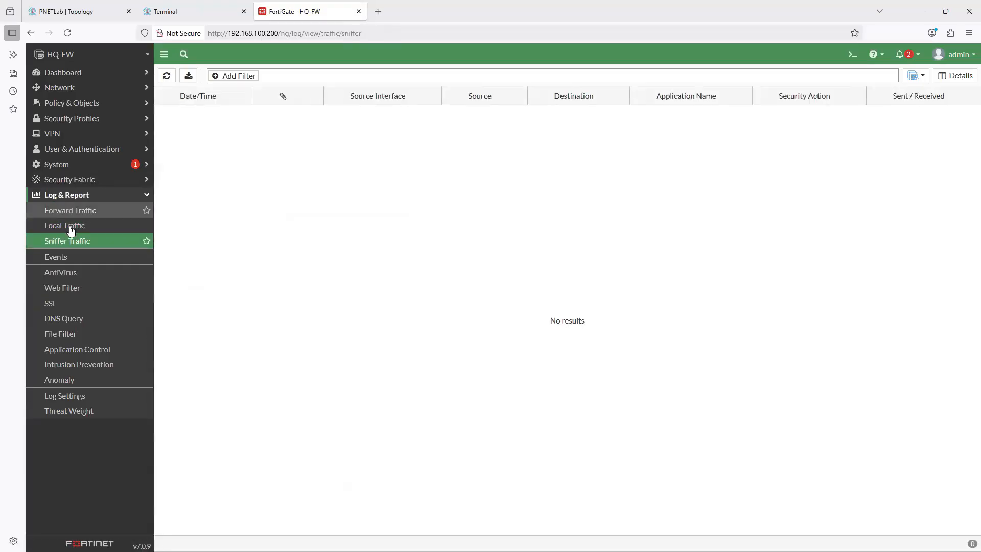
pyautogui.click(70, 211)
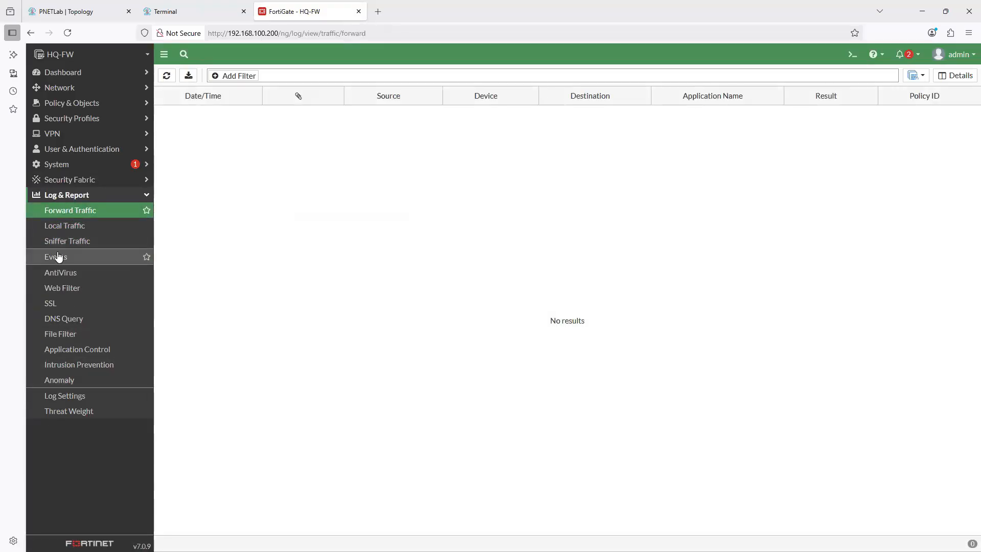
pyautogui.click(131, 197)
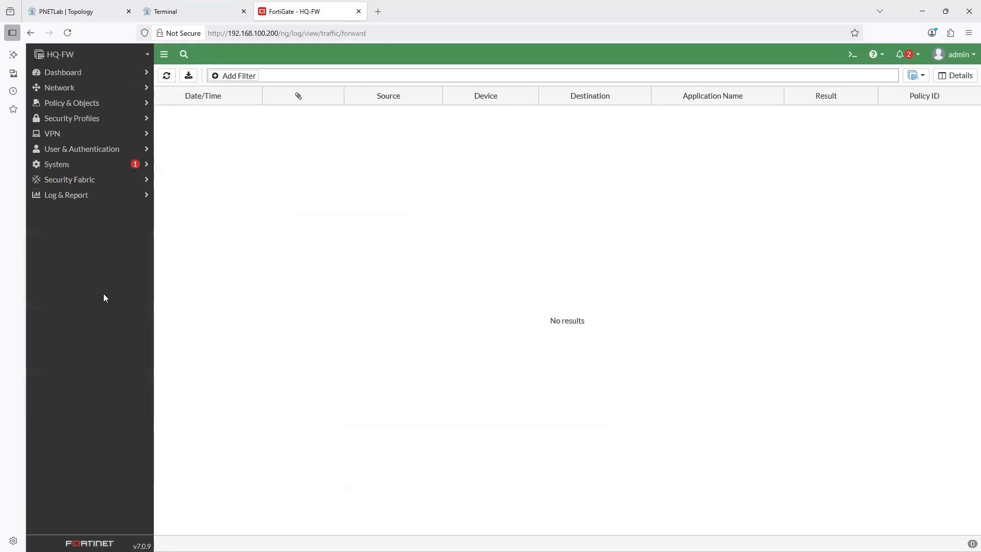
# - Return to the Network section's Interfaces page and examine the MGMT (port5) interface
pyautogui.click(71, 73)
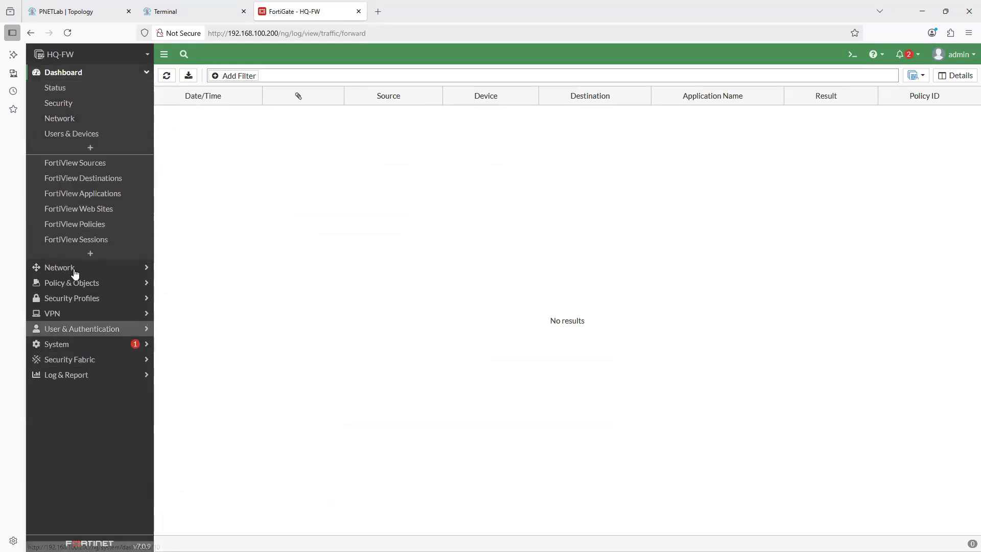
pyautogui.click(90, 268)
pyautogui.click(66, 104)
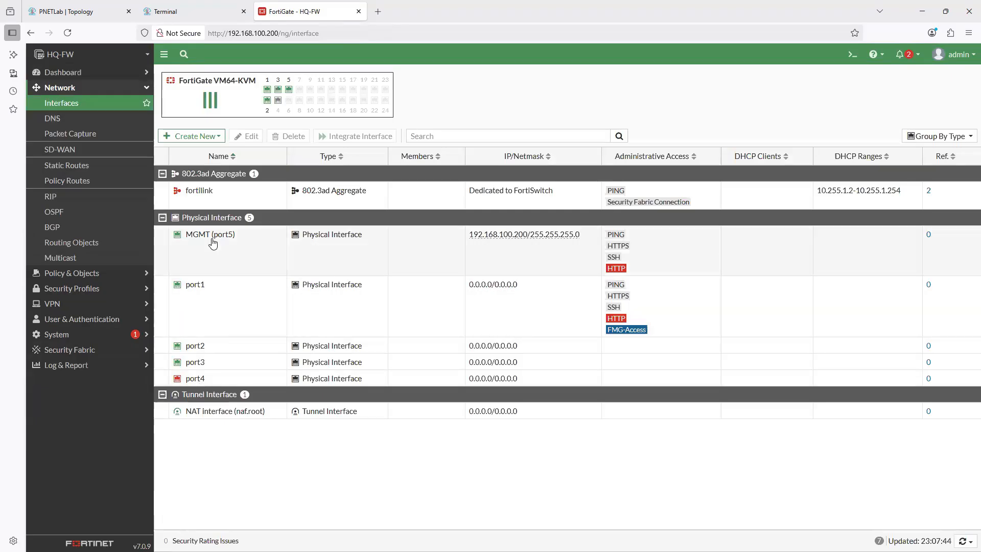
pyautogui.moveTo(219, 239)
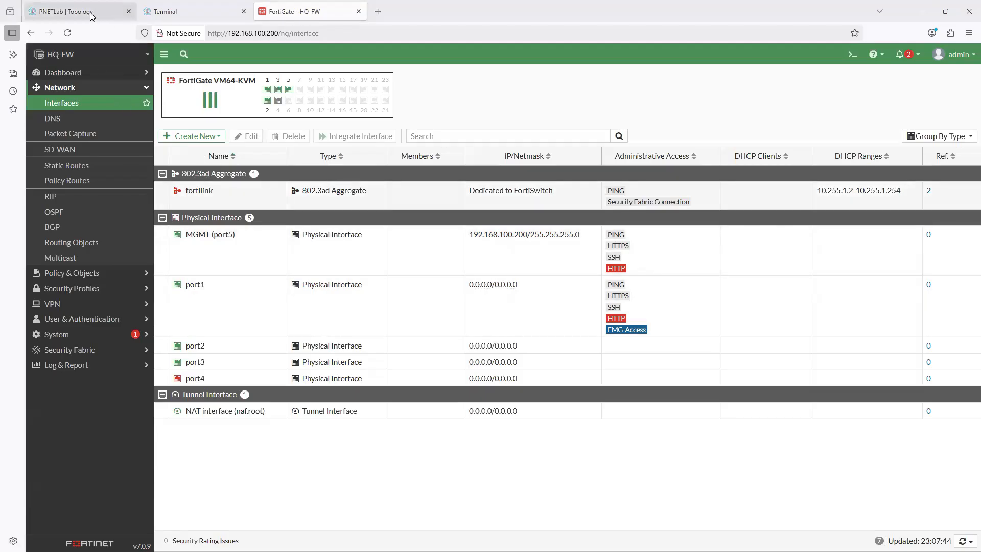
# - Switch to the PNETLab topology, open the WAN router's console and enter privileged EXEC mode with en
pyautogui.hotkey('ctrl', '1')
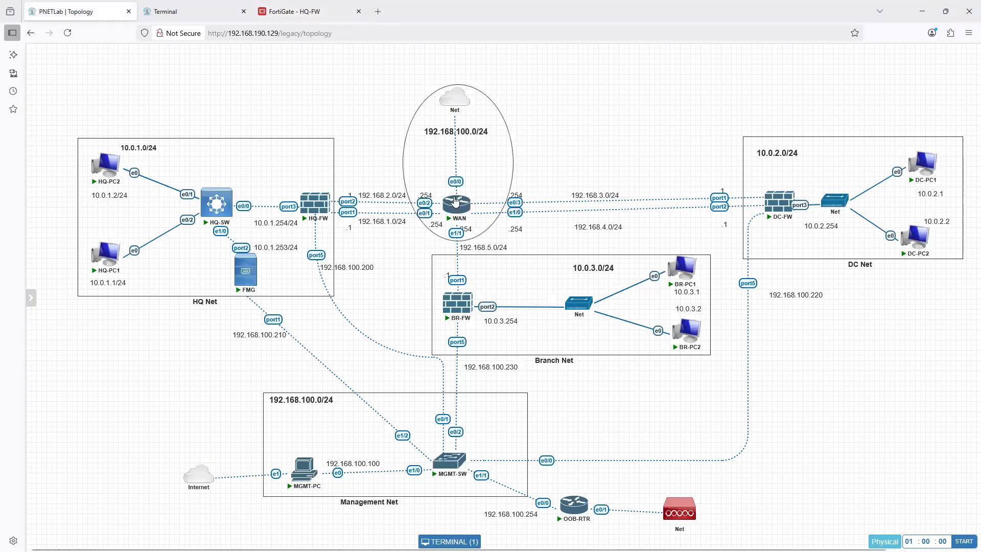
pyautogui.moveTo(461, 211)
pyautogui.moveTo(328, 214)
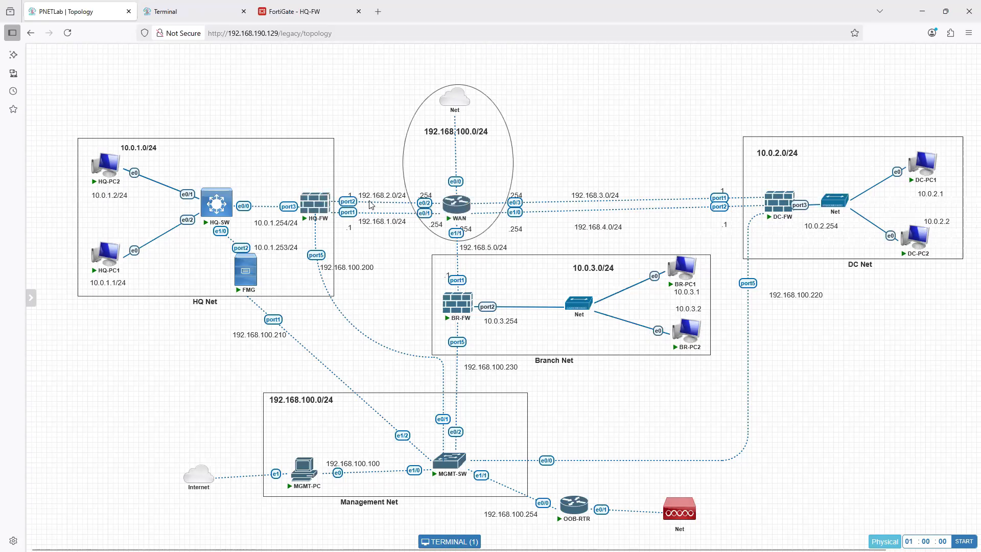
pyautogui.click(459, 206)
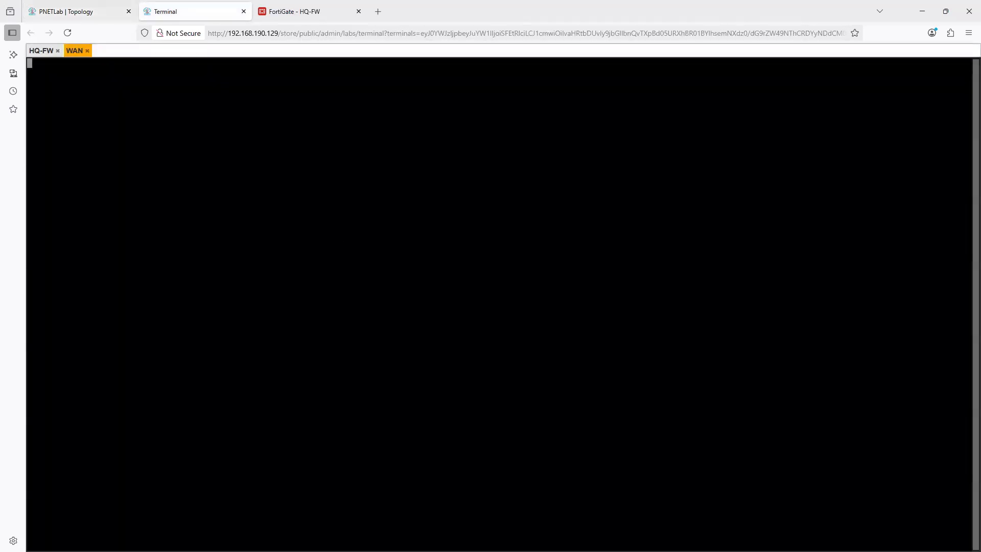
pyautogui.press('Return')
pyautogui.press('Return')
pyautogui.press('Return')
pyautogui.press('Return')
pyautogui.press('Return')
pyautogui.press('Return')
pyautogui.press('Return')
pyautogui.write('en')
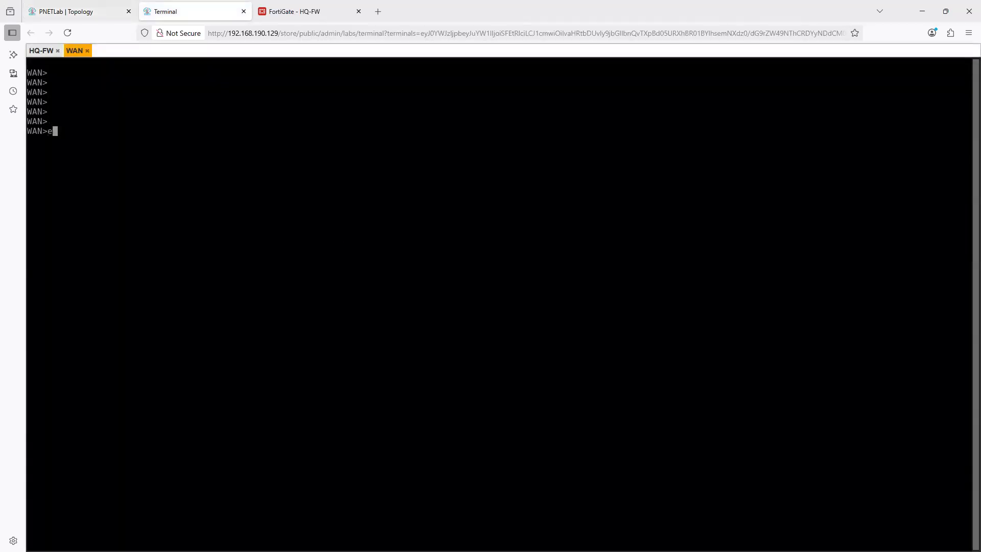
pyautogui.press('Return')
# - Run show ip int bri on the WAN router and examine the addresses of Ethernet0/0, Ethernet0/1 and Ethernet0/2
pyautogui.write('show ip int bri')
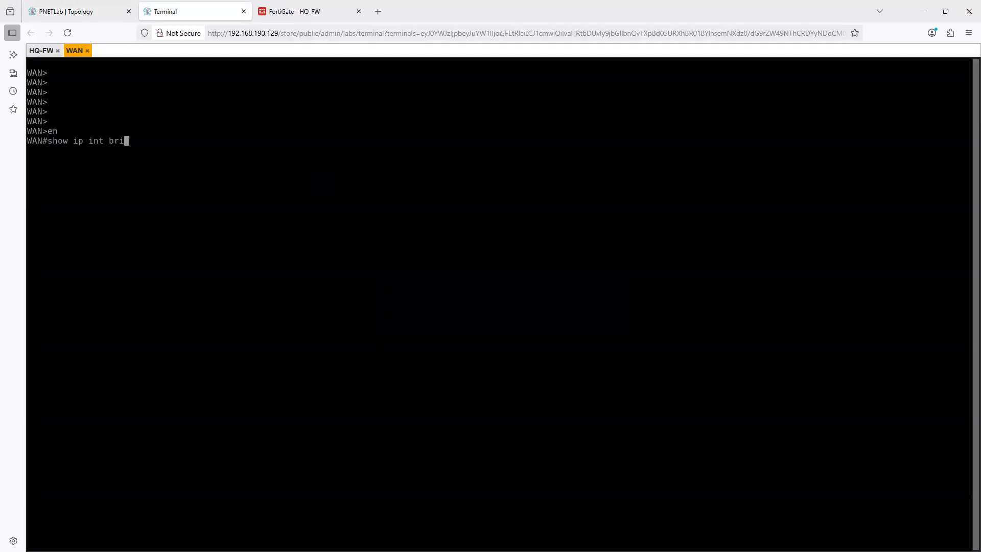
pyautogui.press('Return')
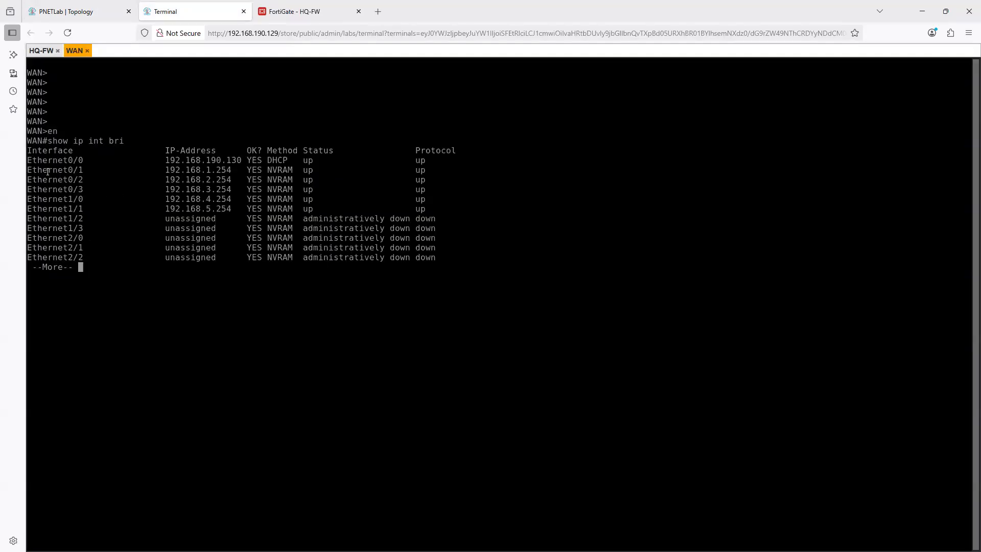
pyautogui.moveTo(58, 159); pyautogui.dragTo(82, 158)
pyautogui.moveTo(204, 159); pyautogui.dragTo(279, 158)
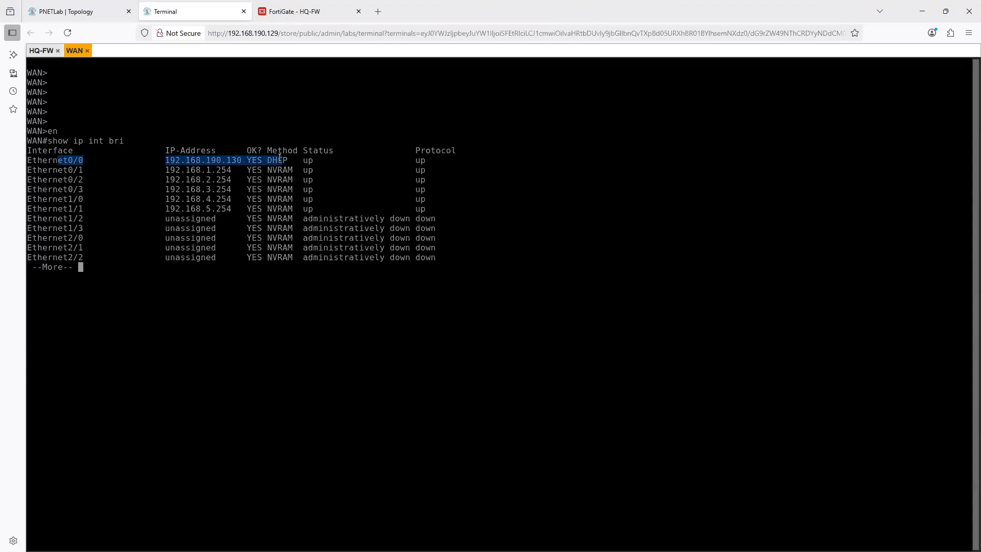
pyautogui.moveTo(71, 177); pyautogui.dragTo(167, 170)
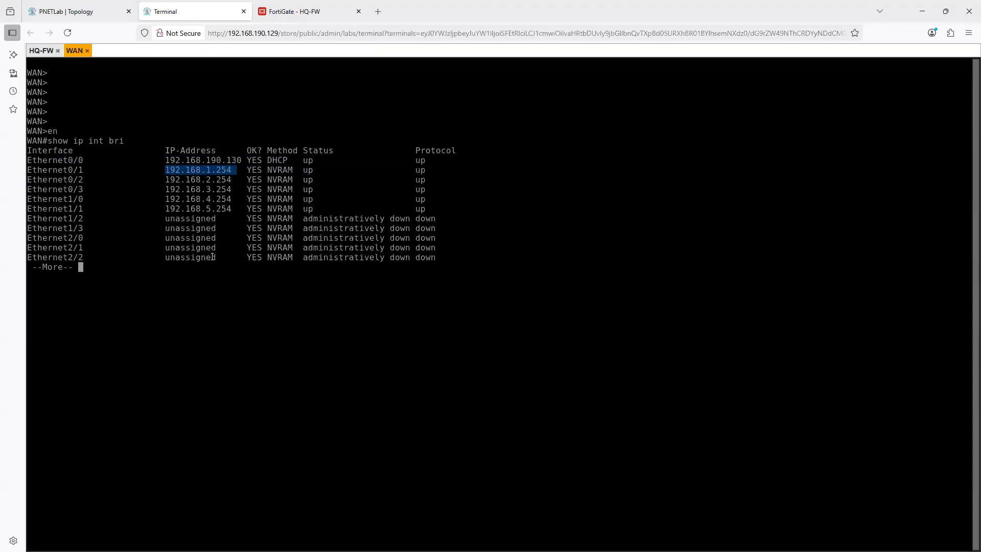
pyautogui.moveTo(236, 180); pyautogui.dragTo(166, 180)
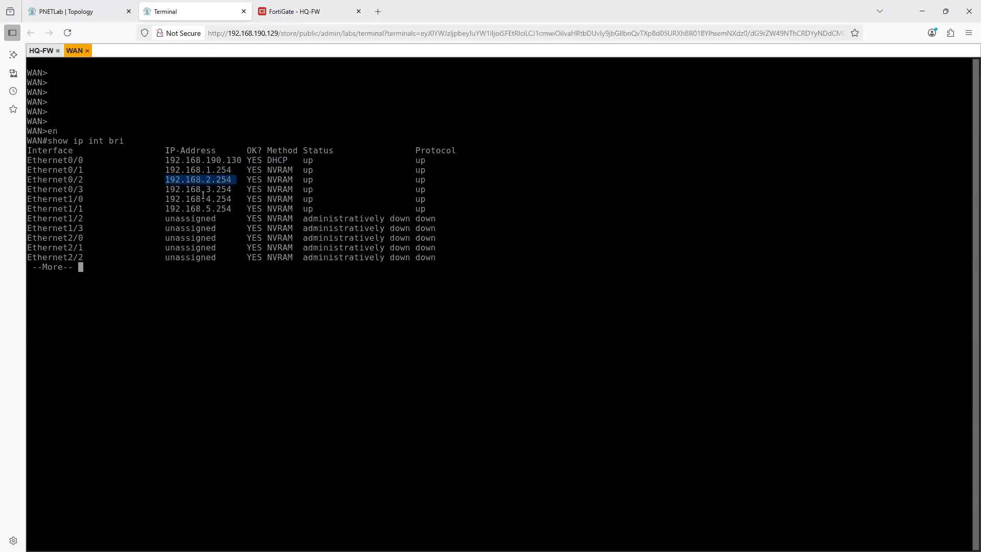
# - Examine the addresses of Ethernet0/3, Ethernet1/0 and Ethernet1/1 in the WAN router's interface listing
pyautogui.moveTo(240, 189); pyautogui.dragTo(170, 189)
pyautogui.moveTo(238, 198); pyautogui.dragTo(166, 199)
pyautogui.moveTo(237, 208); pyautogui.dragTo(168, 209)
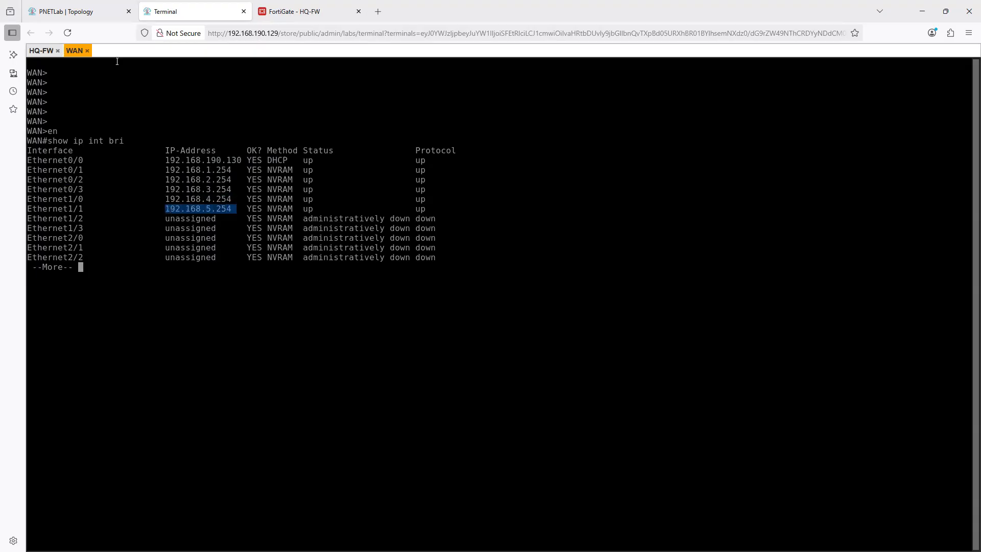
# - In the PNETLab topology, move the WAN router into line beneath the Net cloud, between HQ-FW and DC-FW
pyautogui.click(75, 15)
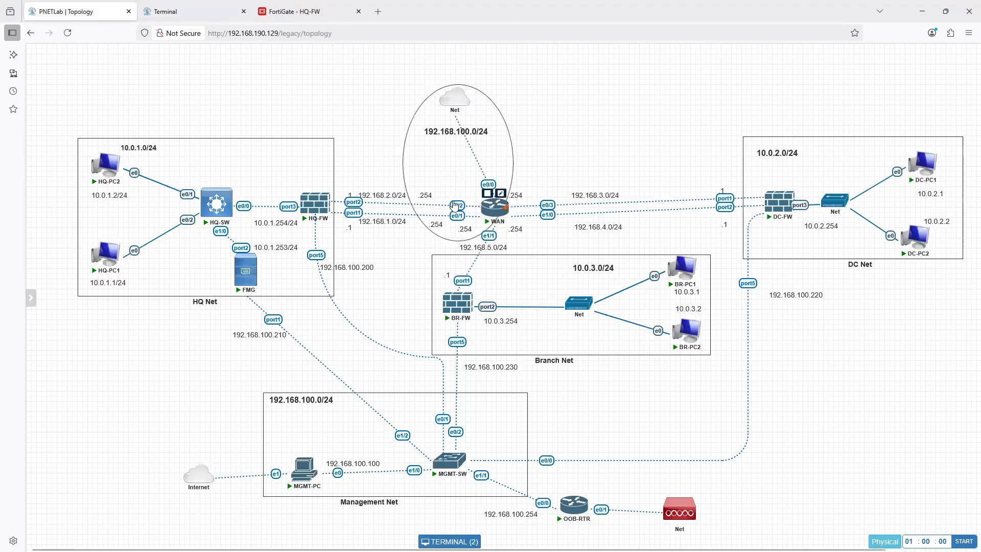
pyautogui.moveTo(500, 211); pyautogui.dragTo(460, 208)
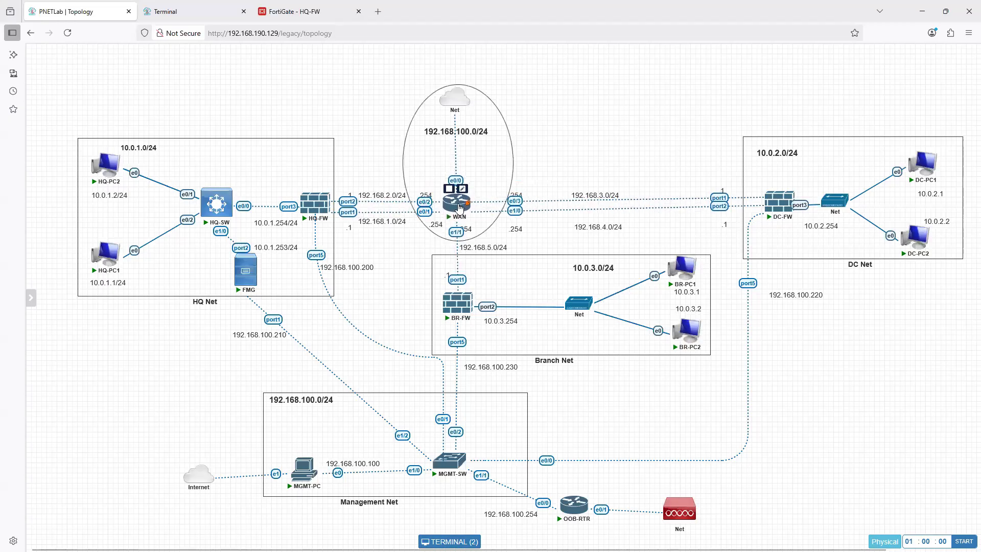
pyautogui.click(459, 207)
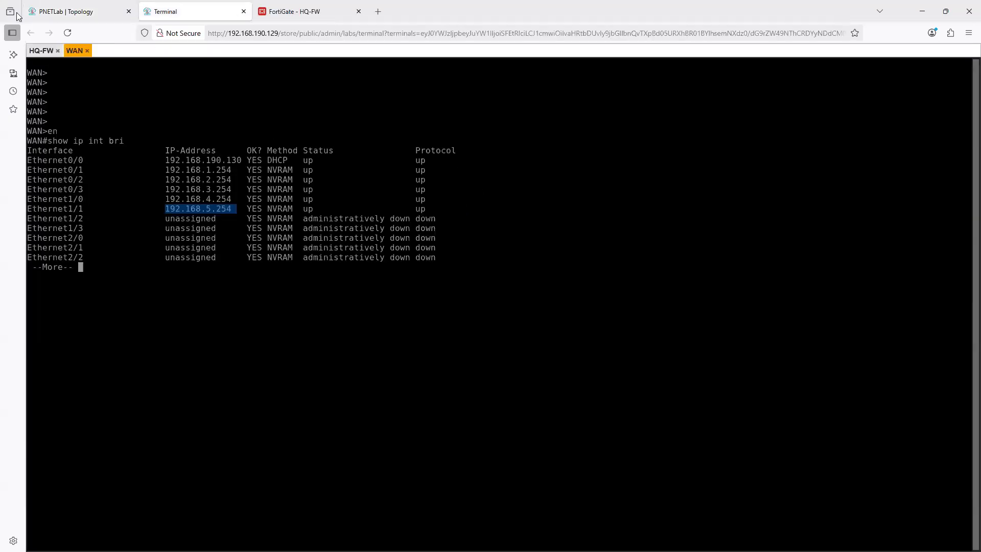
pyautogui.click(51, 13)
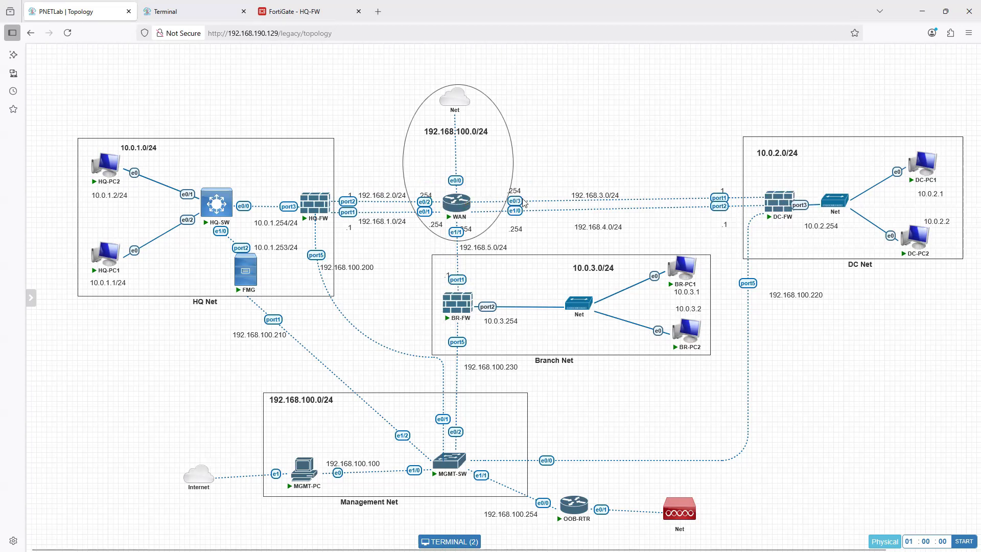
# - Reopen the WAN router's console and page through the rest of the show ip int bri output to the prompt
pyautogui.moveTo(455, 204)
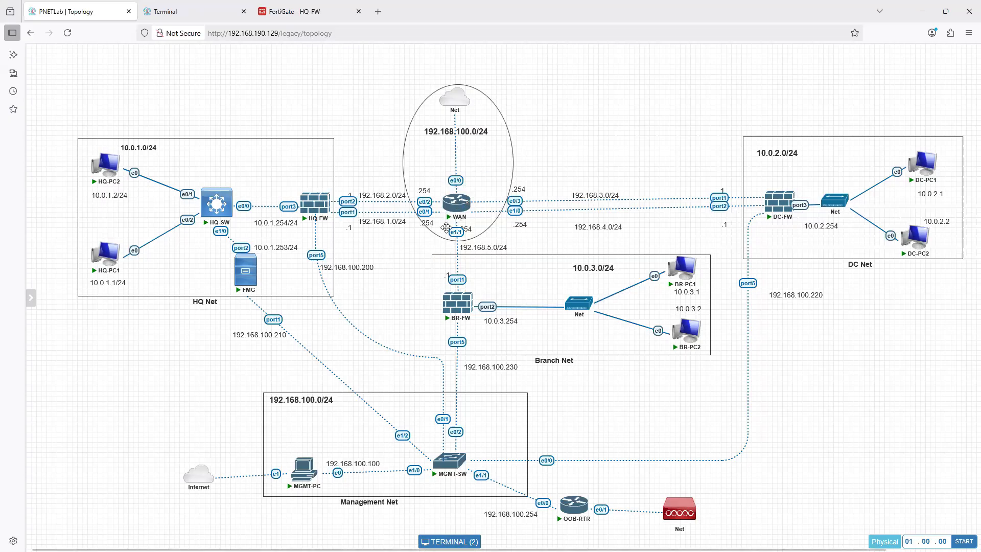
pyautogui.click(457, 204)
pyautogui.click(292, 303)
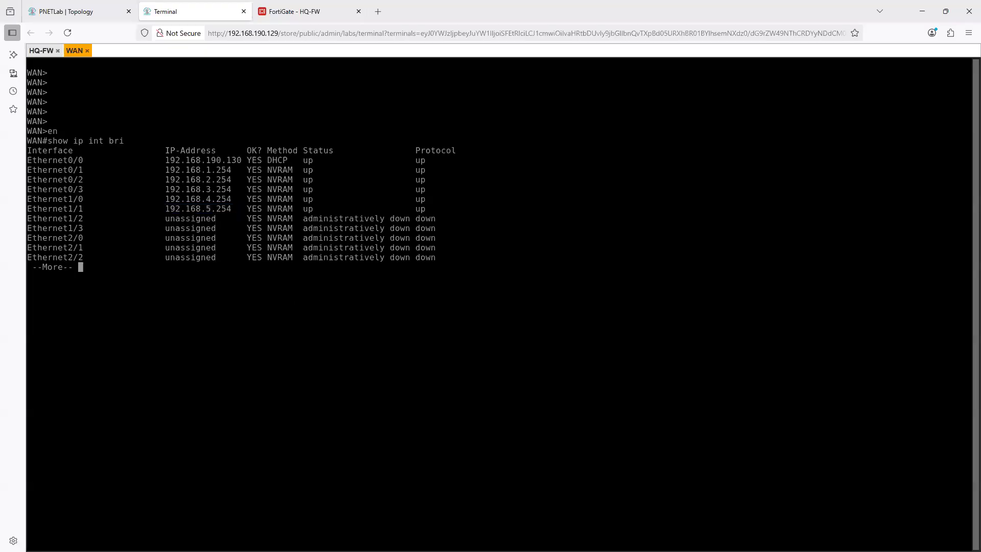
pyautogui.press('Return')
pyautogui.press('Return')
pyautogui.press('Return')
pyautogui.press('Return')
pyautogui.press('Return')
pyautogui.press('space')
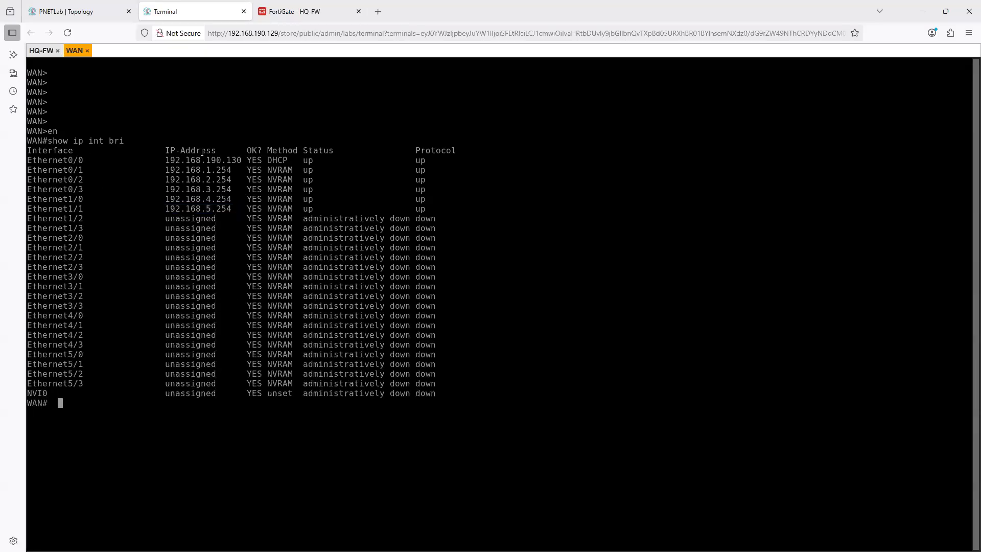
# - Compare Ethernet0/0's DHCP-assigned address with the addresses of Ethernet0/1 through Ethernet1/1 in the listing
pyautogui.moveTo(170, 159); pyautogui.dragTo(240, 160)
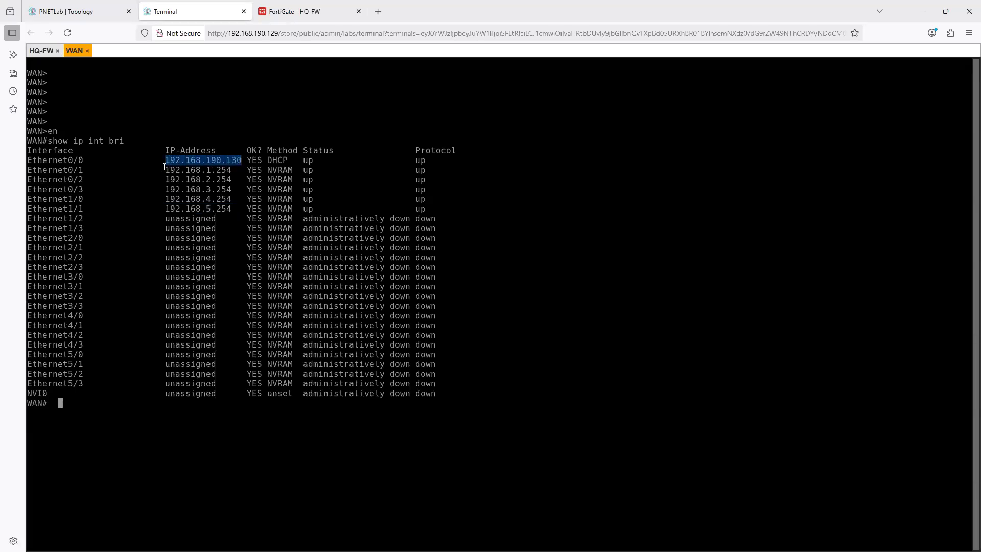
pyautogui.click(239, 159)
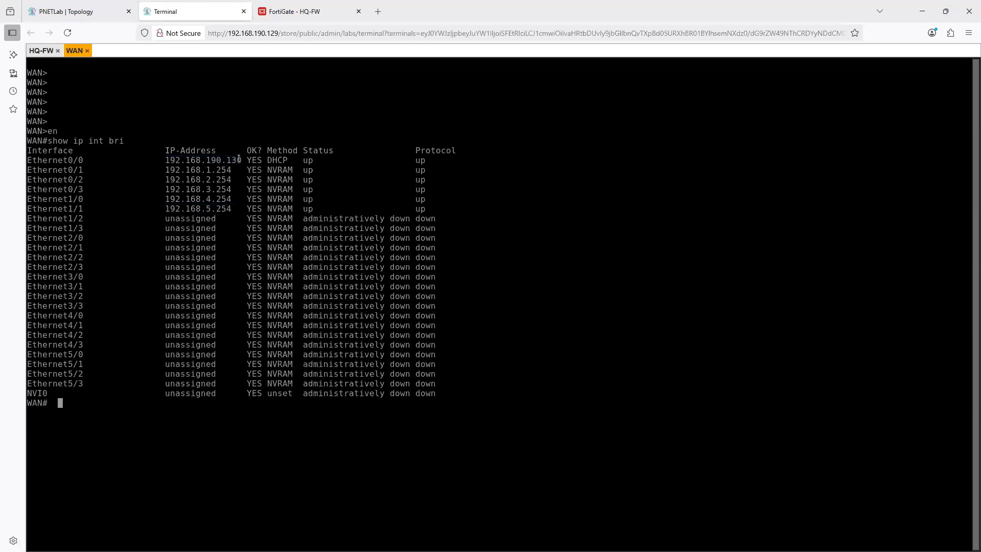
pyautogui.moveTo(177, 171); pyautogui.dragTo(197, 210)
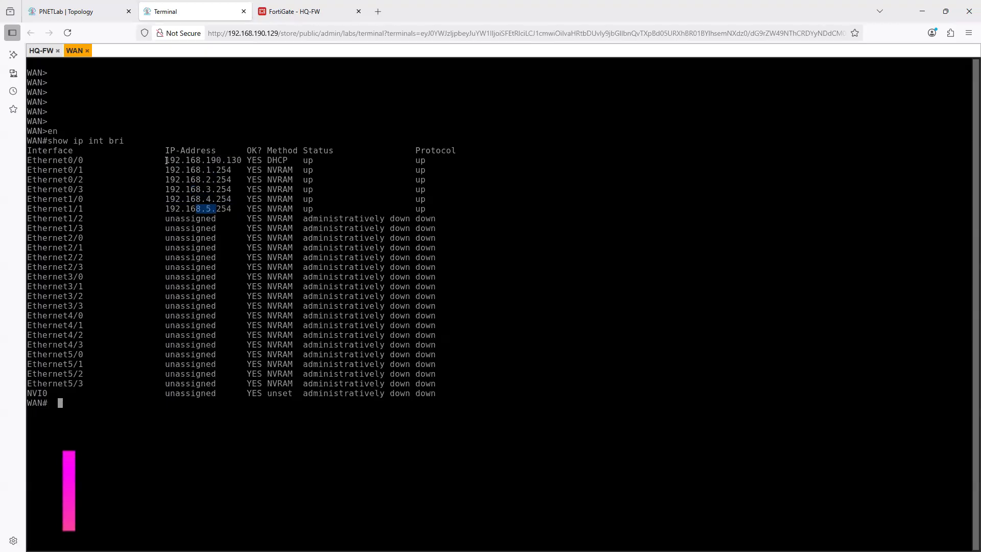
pyautogui.moveTo(166, 160); pyautogui.dragTo(239, 159)
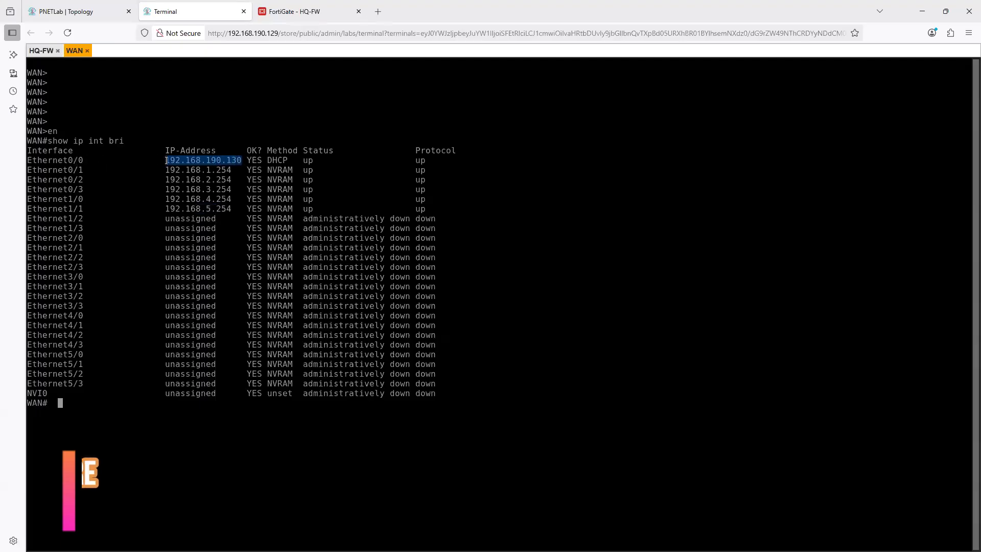
# - Return to the PNETLab topology and capture a screenshot of the whole diagram with Snipping Tool
pyautogui.click(101, 12)
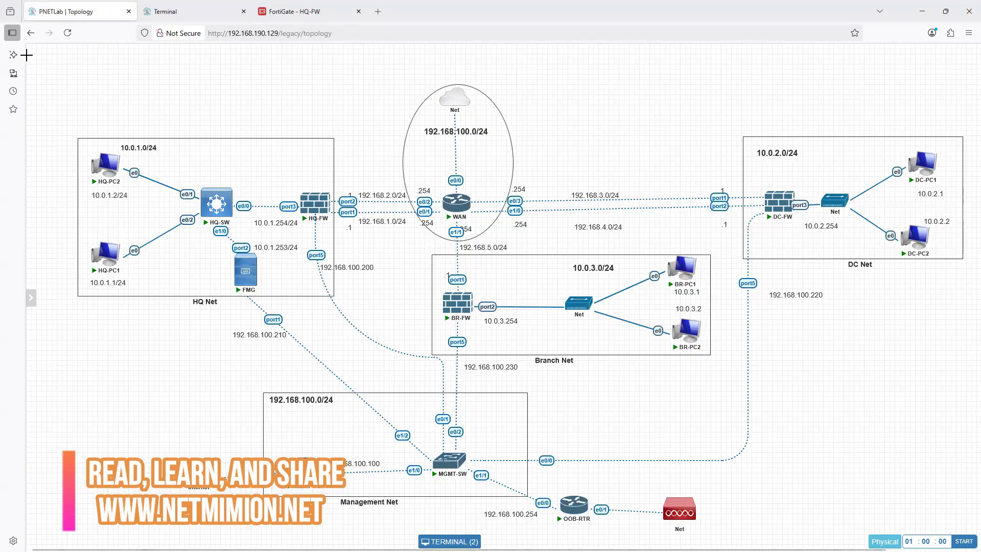
pyautogui.press('super+shift+s')
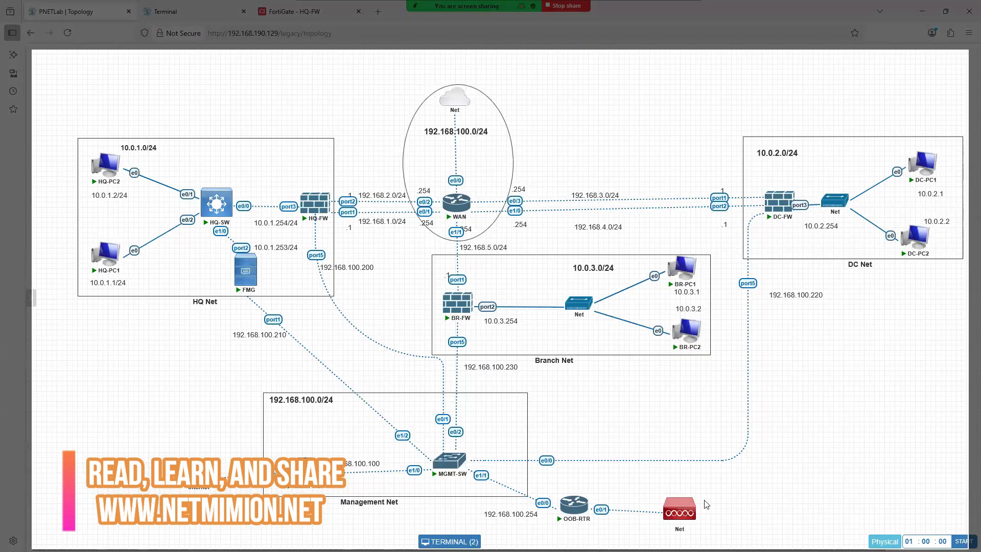
pyautogui.moveTo(31, 50); pyautogui.dragTo(969, 550)
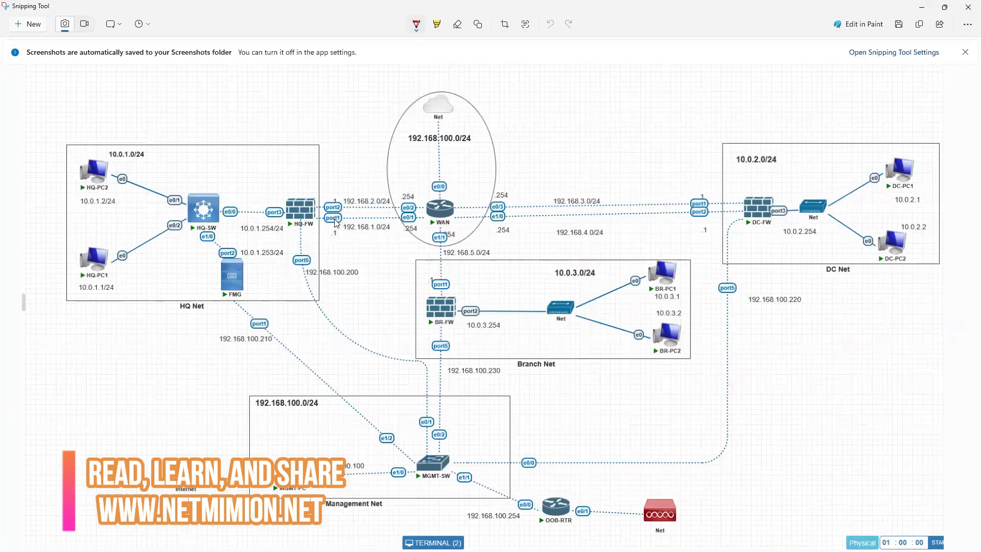
# - Trace red paths from HQ-FW, DC-FW and BR-FW through WAN to the Net cloud, crossing out HQ-FW's 192.168.1.0/24 link
pyautogui.moveTo(328, 224)
pyautogui.mouseDown()
pyautogui.moveTo(429, 220)
pyautogui.moveTo(439, 95)
pyautogui.mouseUp()
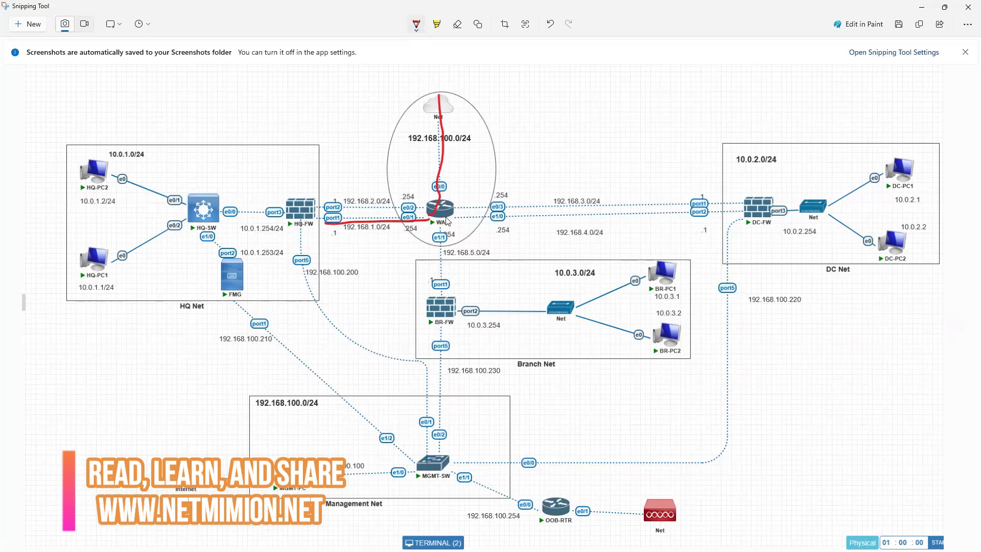
pyautogui.moveTo(375, 216); pyautogui.dragTo(371, 234)
pyautogui.moveTo(301, 210)
pyautogui.mouseDown()
pyautogui.moveTo(429, 208)
pyautogui.moveTo(447, 185)
pyautogui.moveTo(448, 76)
pyautogui.mouseUp()
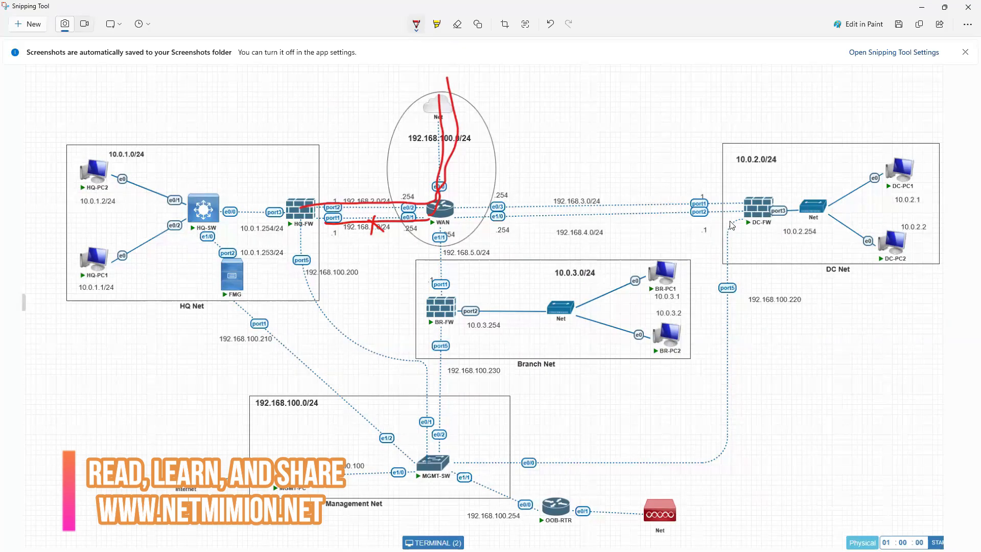
pyautogui.moveTo(734, 217)
pyautogui.mouseDown()
pyautogui.moveTo(465, 229)
pyautogui.moveTo(439, 190)
pyautogui.moveTo(447, 78)
pyautogui.mouseUp()
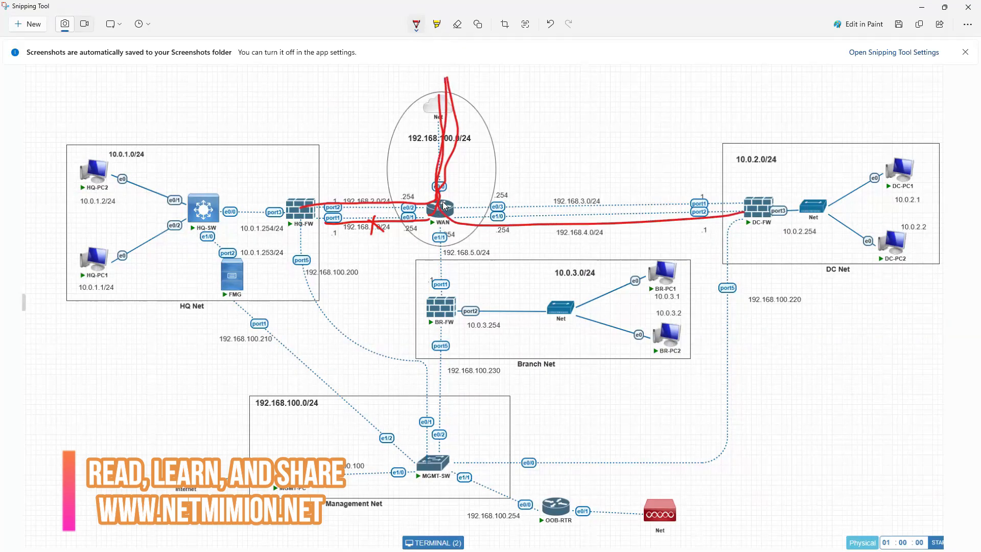
pyautogui.moveTo(528, 213)
pyautogui.mouseDown()
pyautogui.moveTo(434, 184)
pyautogui.moveTo(449, 87)
pyautogui.mouseUp()
pyautogui.moveTo(443, 298); pyautogui.dragTo(447, 76)
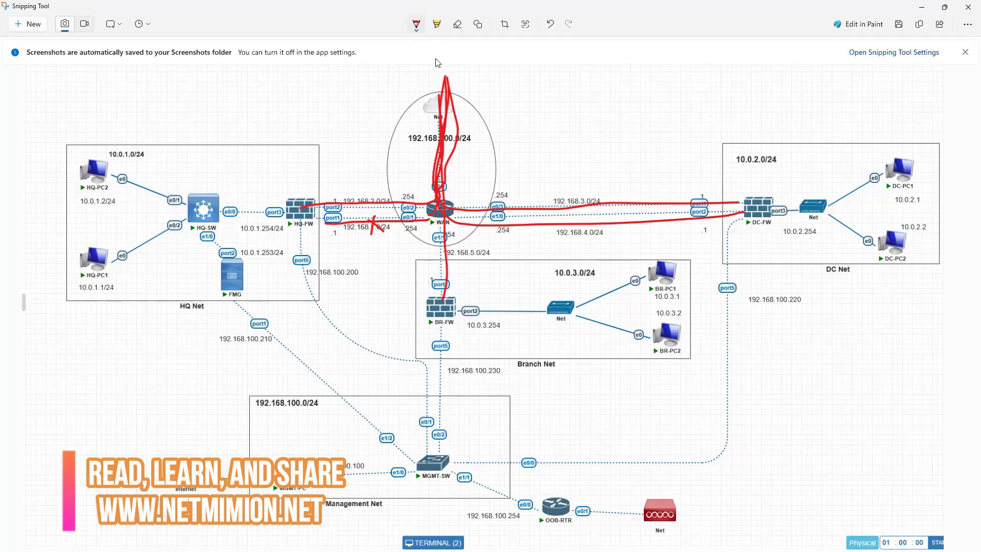
# - Erase all the red path markings from the topology screenshot
pyautogui.click(457, 24)
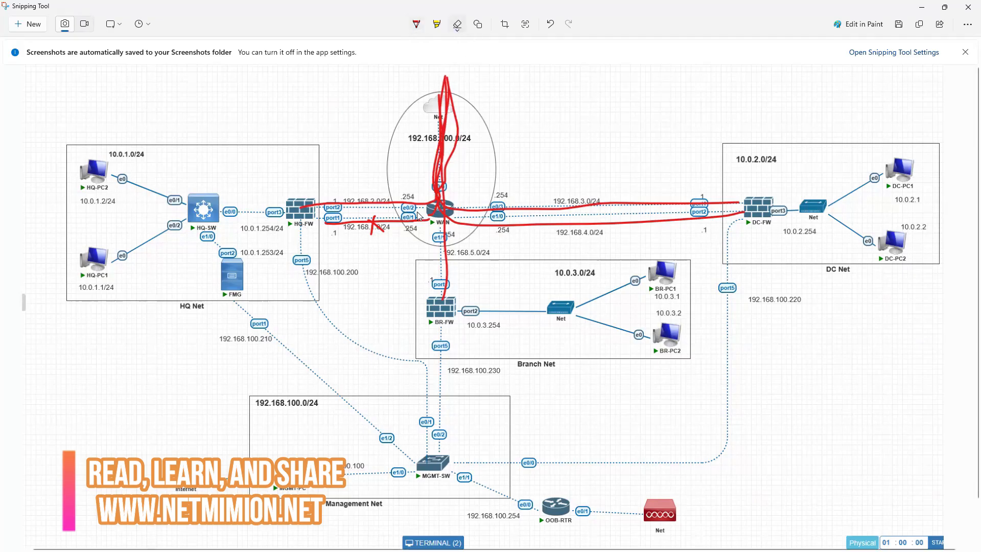
pyautogui.moveTo(418, 212)
pyautogui.mouseDown()
pyautogui.moveTo(376, 239)
pyautogui.moveTo(372, 225)
pyautogui.moveTo(413, 211)
pyautogui.mouseUp()
pyautogui.moveTo(460, 175); pyautogui.dragTo(448, 172)
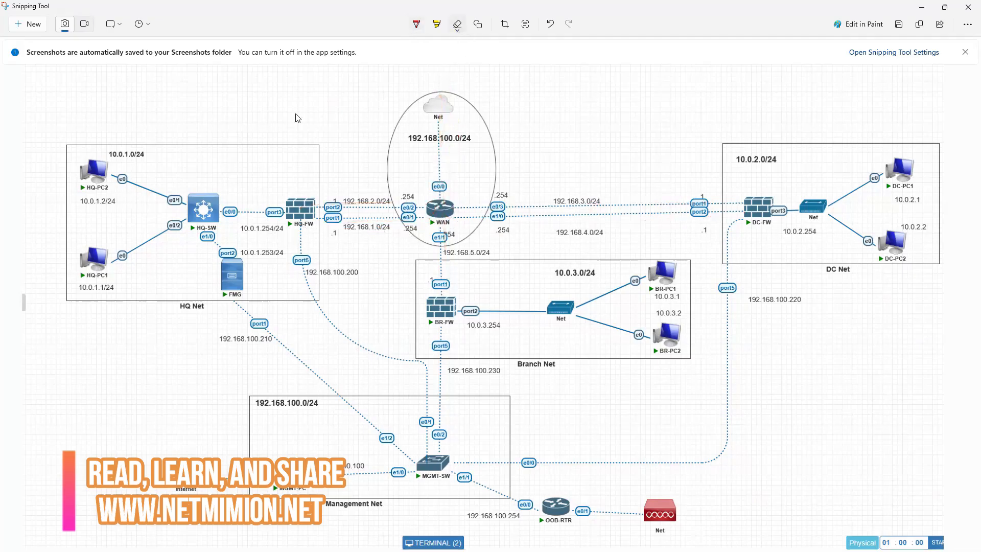
# - Mark the 192.168.1.0/24 link between HQ-FW and WAN on the screenshot with the pen
pyautogui.click(416, 24)
pyautogui.moveTo(292, 230); pyautogui.dragTo(321, 226)
pyautogui.moveTo(422, 226)
pyautogui.mouseDown()
pyautogui.moveTo(407, 222)
pyautogui.moveTo(402, 239)
pyautogui.moveTo(419, 227)
pyautogui.mouseUp()
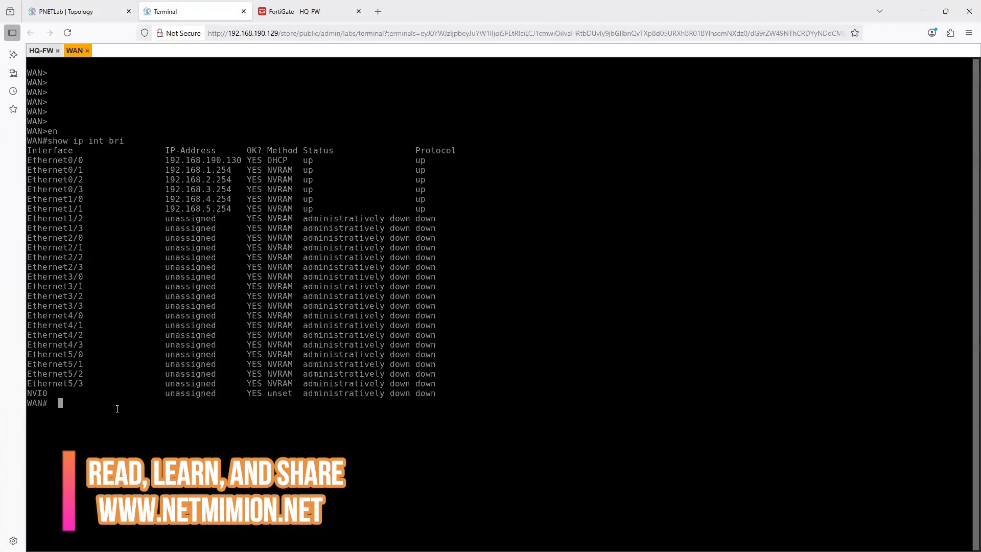
# - In the WAN router's console, run show run and page through the running configuration to its end
pyautogui.write('shwo run')
pyautogui.press('Return')
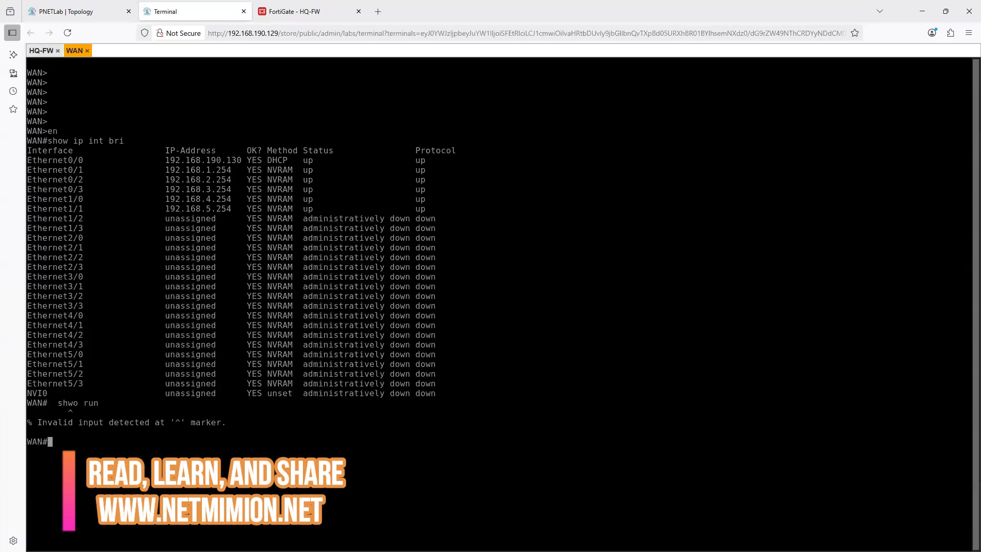
pyautogui.write('show run')
pyautogui.press('Return')
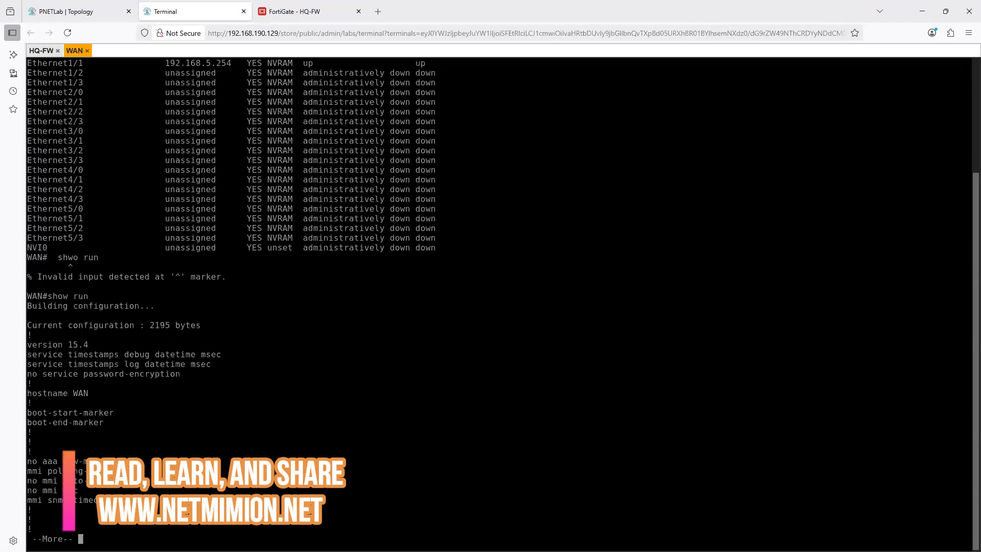
pyautogui.press('space')
pyautogui.press('space')
pyautogui.press('space')
pyautogui.press('space')
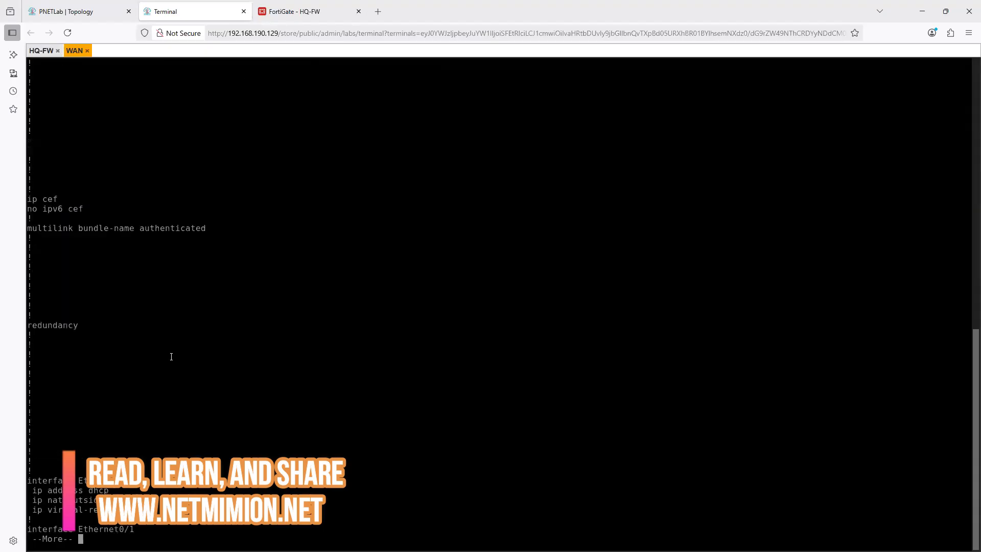
pyautogui.press('space')
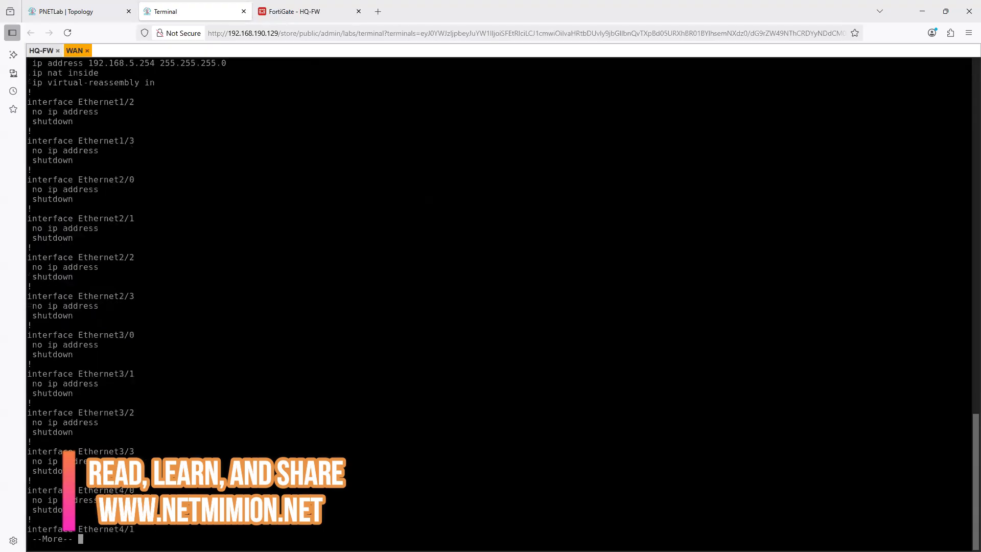
pyautogui.press('space')
pyautogui.press('space')
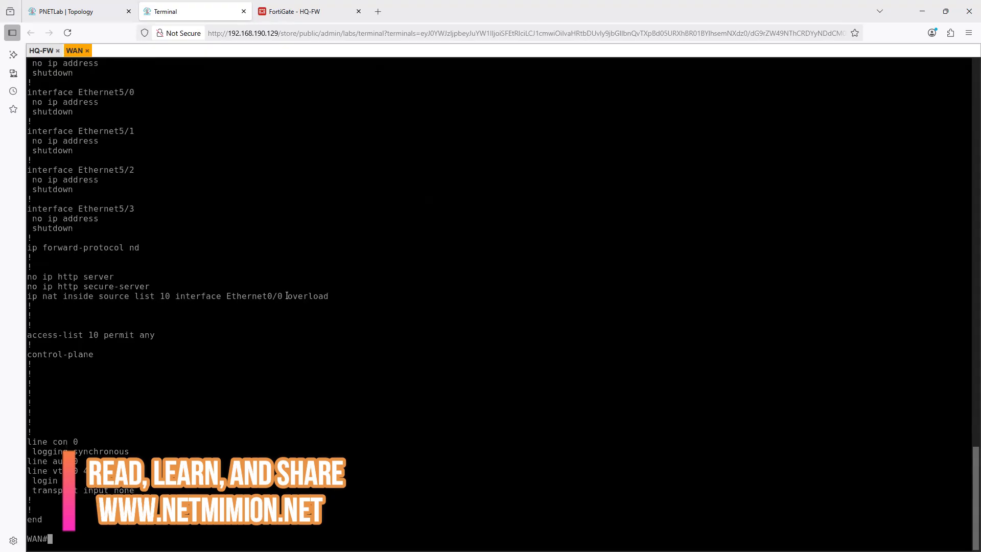
# - Examine the NAT inside and outside settings on Ethernet0/0 through Ethernet1/1, plus the NAT overload rule and access-list 10
pyautogui.scroll(1, 145, 352)
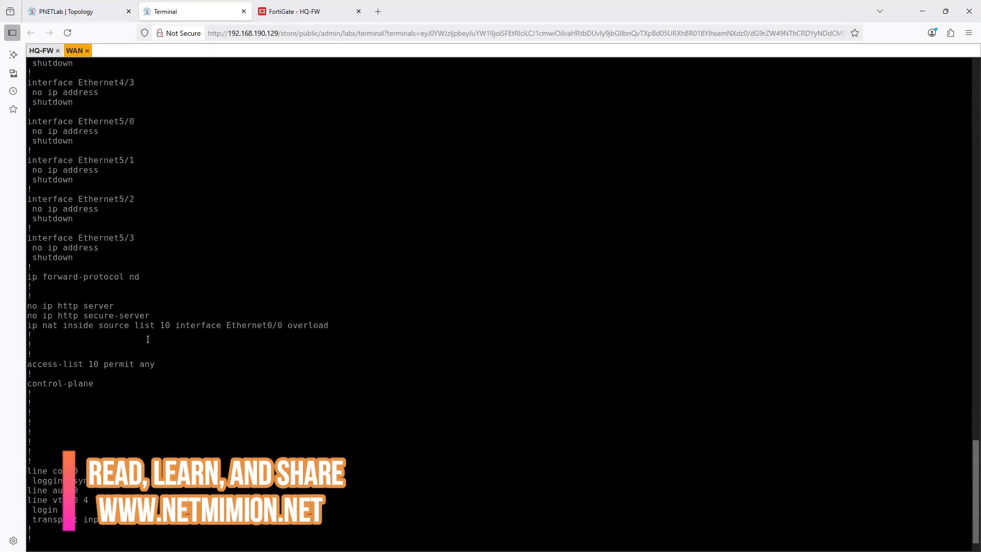
pyautogui.scroll(10, 58, 352)
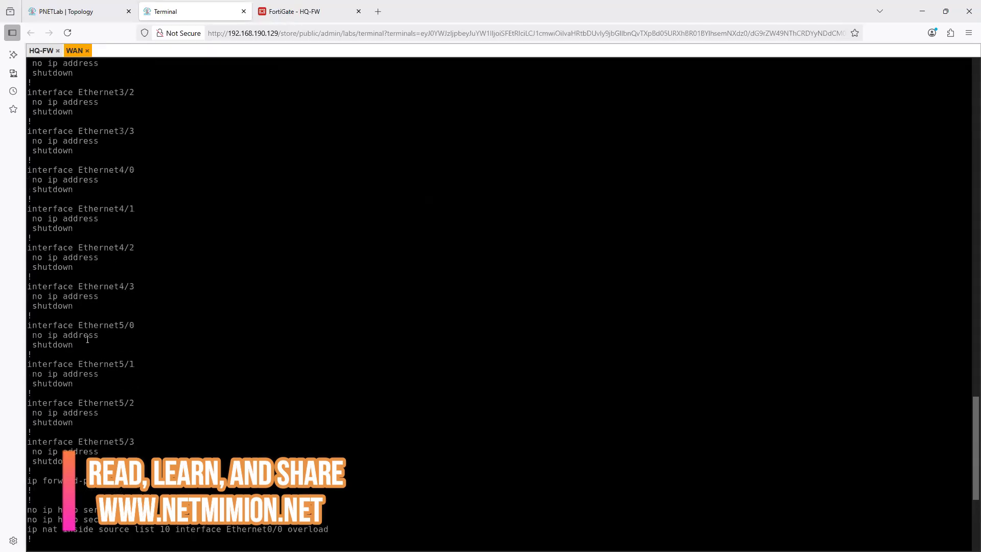
pyautogui.scroll(7, 87, 340)
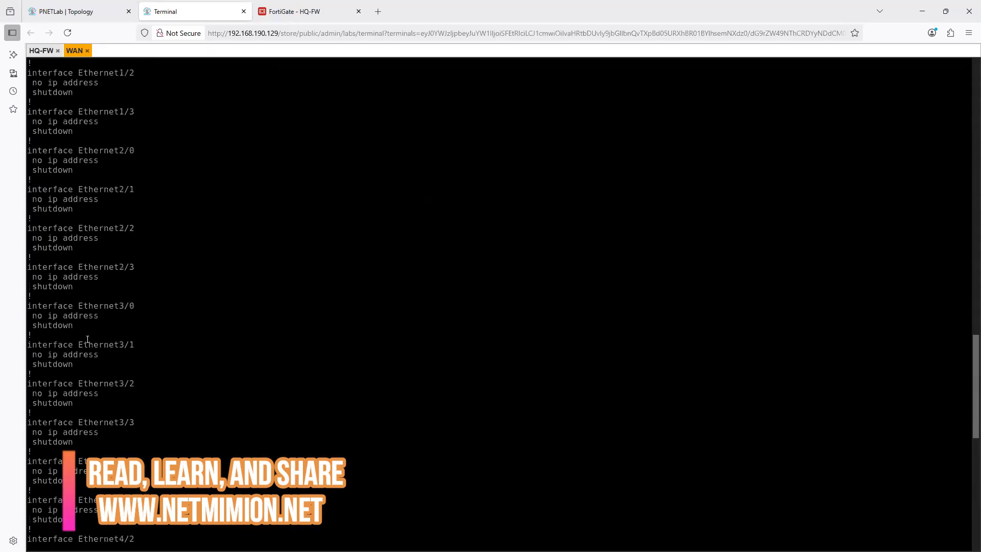
pyautogui.scroll(4, 88, 339)
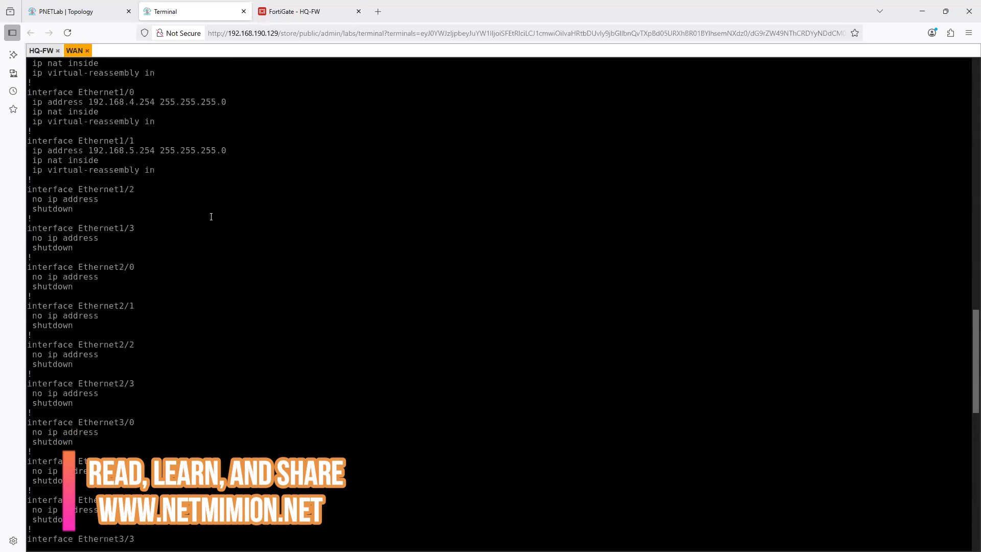
pyautogui.scroll(2, 160, 199)
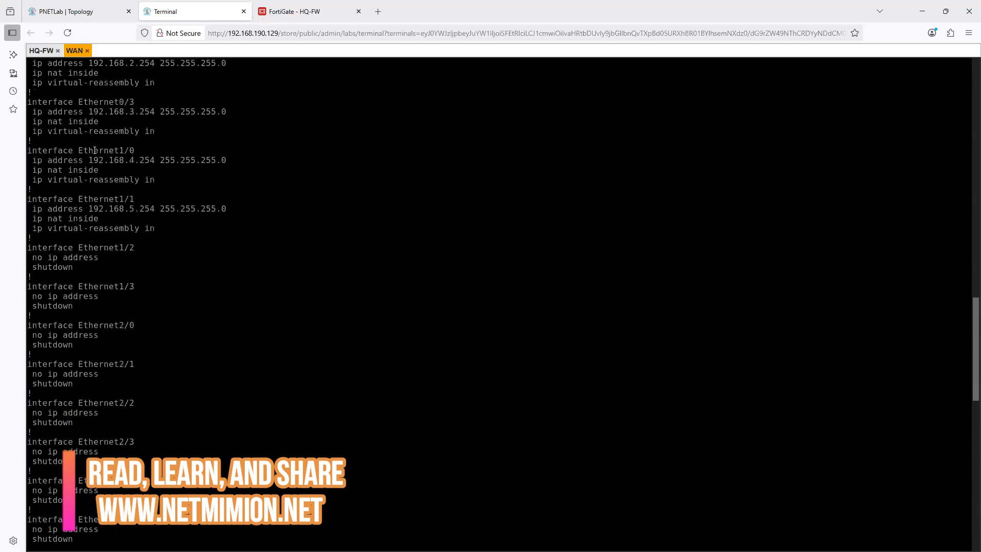
pyautogui.scroll(3, 120, 194)
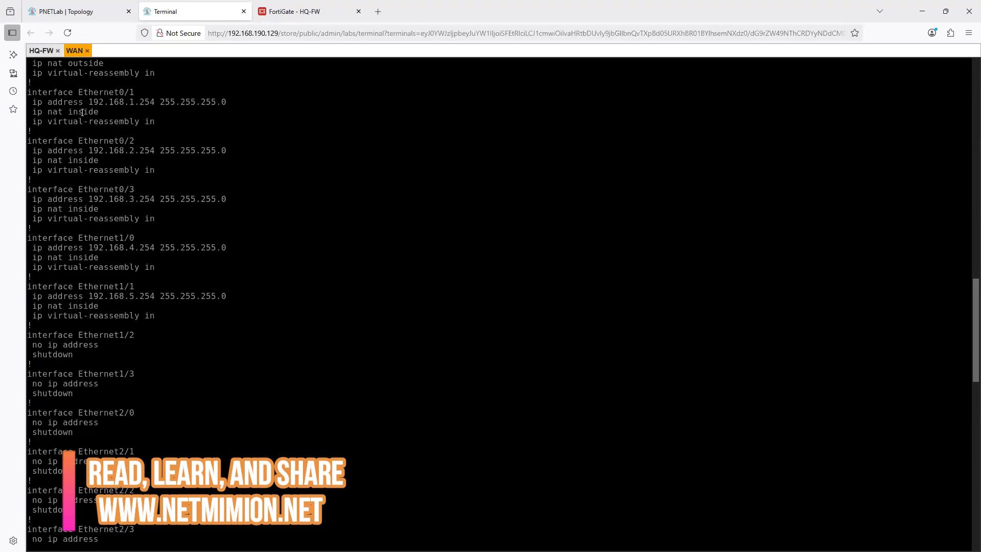
pyautogui.scroll(1, 110, 128)
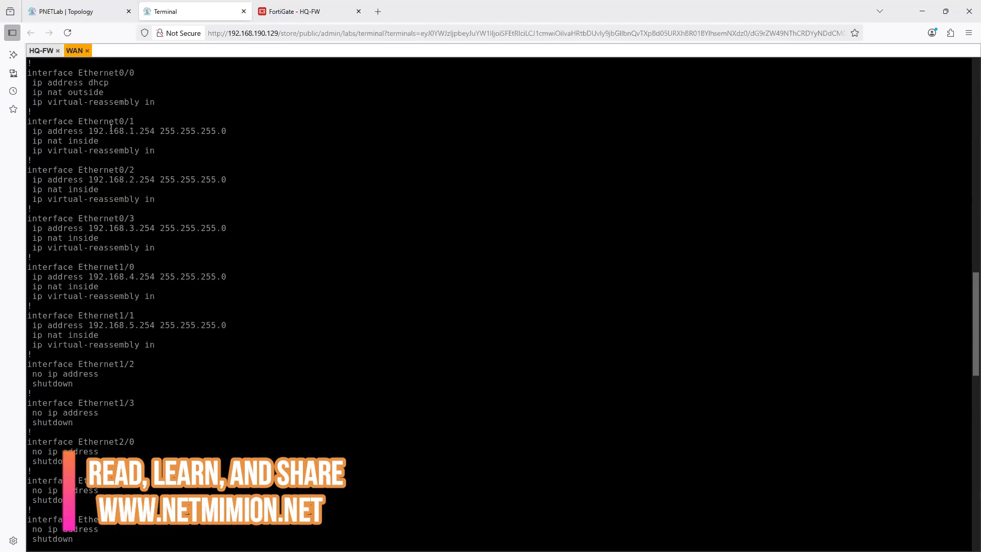
pyautogui.moveTo(128, 72); pyautogui.dragTo(112, 91)
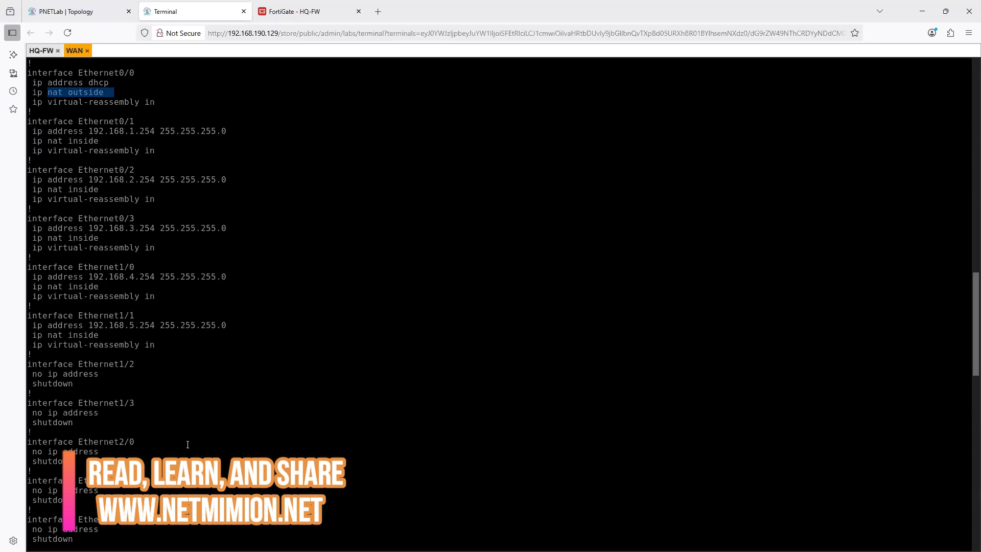
pyautogui.scroll(-15, 188, 444)
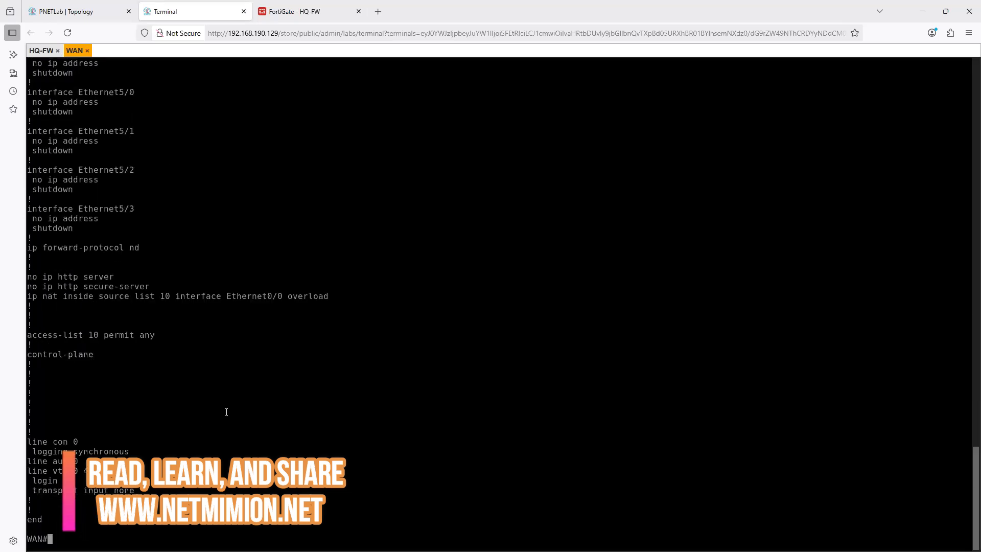
# - Compare access-list 10 with the list 10 reference in the WAN router's NAT overload rule
pyautogui.moveTo(95, 334); pyautogui.dragTo(177, 339)
pyautogui.click(135, 316)
pyautogui.moveTo(174, 296); pyautogui.dragTo(135, 297)
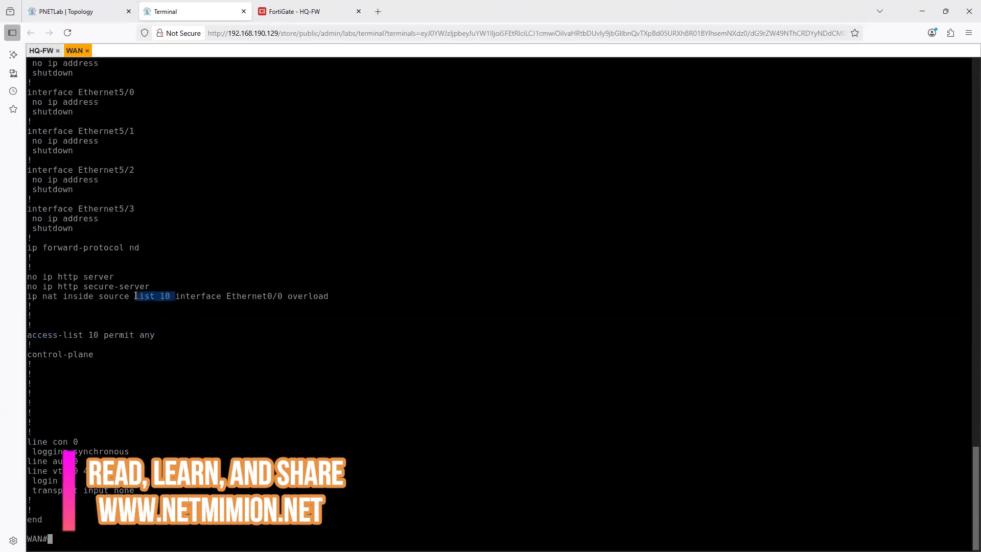
# - Review the WAN, HQ-FW and BR-FW nodes on the topology, and run show ip int bri in the WAN router's console
pyautogui.click(81, 13)
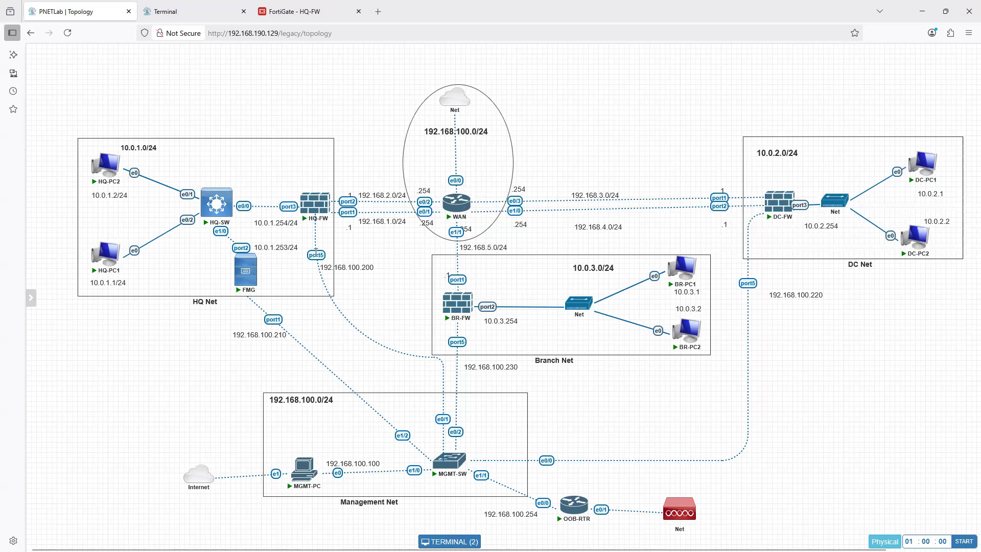
pyautogui.moveTo(461, 207)
pyautogui.moveTo(316, 225)
pyautogui.moveTo(453, 308)
pyautogui.click(457, 203)
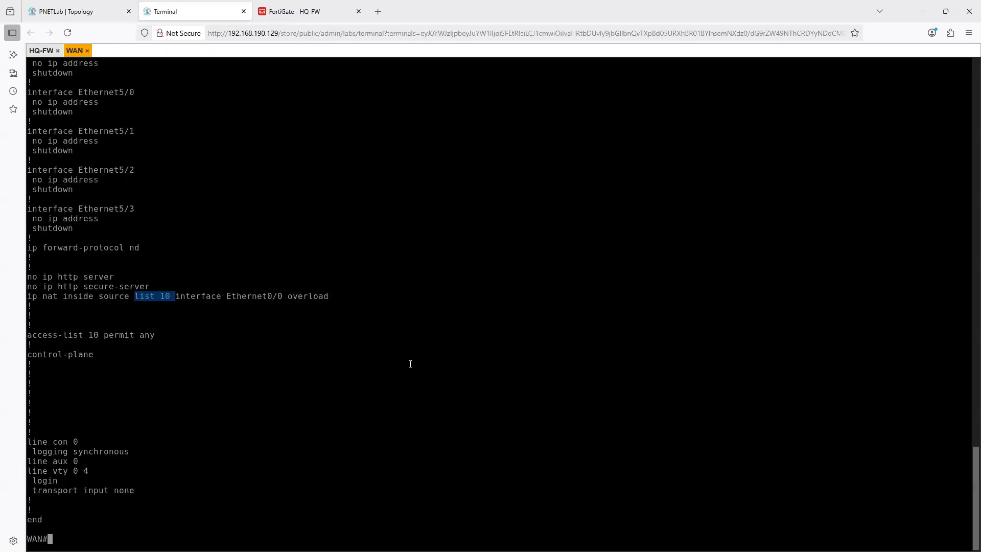
pyautogui.write('show ip int bri')
pyautogui.press('Return')
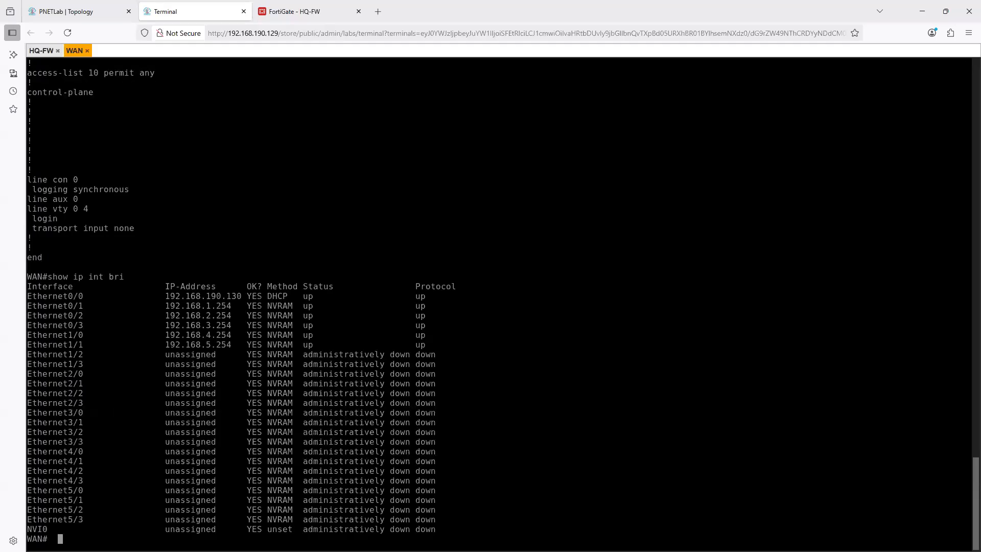
# - From the WAN router, ping 8.8.8.8 using Ethernet0/1 as the source
pyautogui.write('ping 8.8.8.8 sou')
pyautogui.press('Tab')
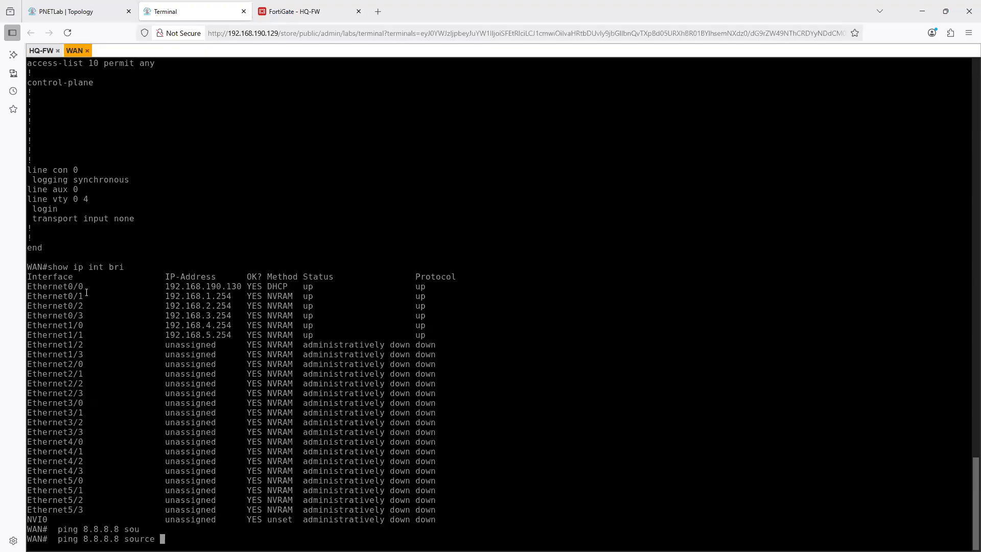
pyautogui.doubleClick(63, 295)
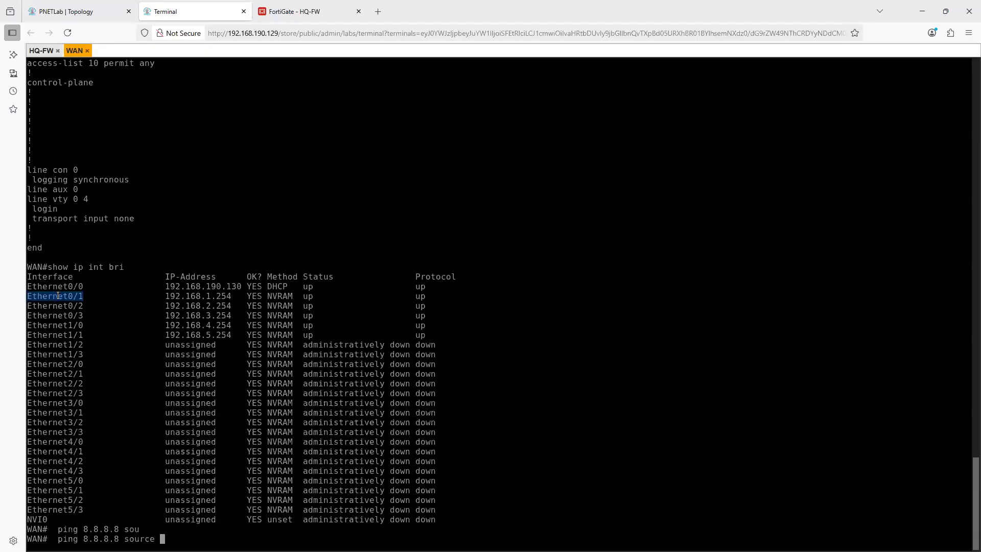
pyautogui.rightClick(158, 381)
pyautogui.press('Return')
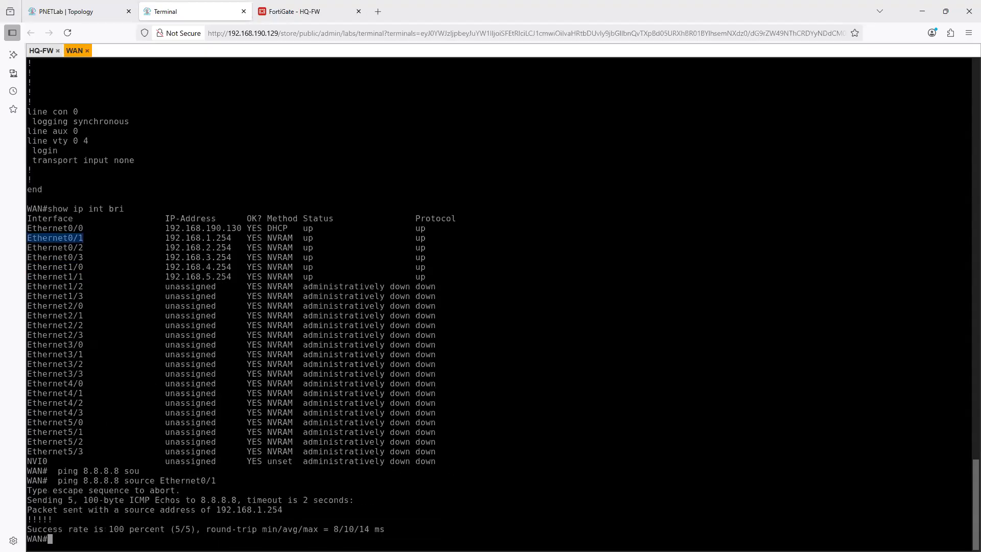
# - Repeat the ping to 8.8.8.8 with source Ethernet0/2, and again with source Ethernet0/3
pyautogui.press('Up')
pyautogui.press('BackSpace')
pyautogui.write('2')
pyautogui.press('Return')
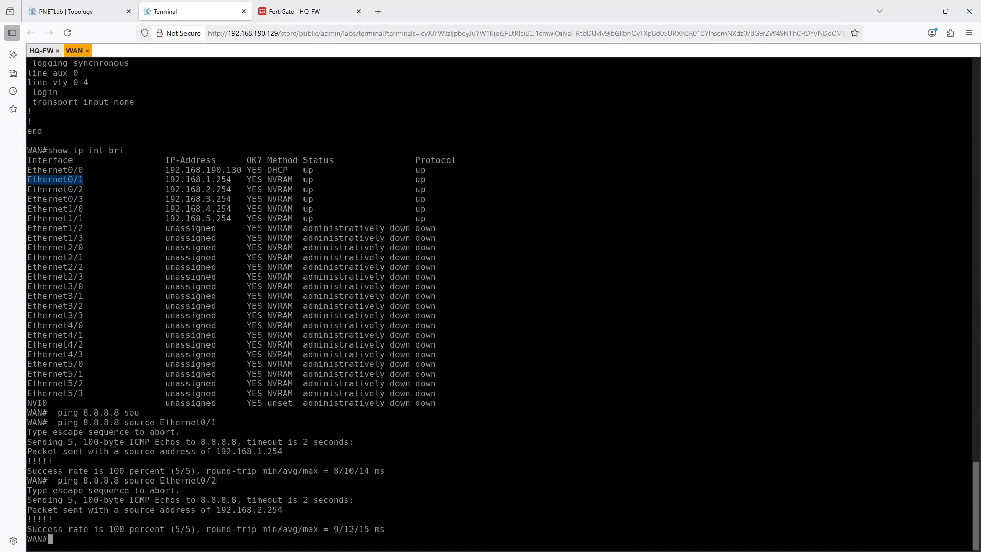
pyautogui.press('Up')
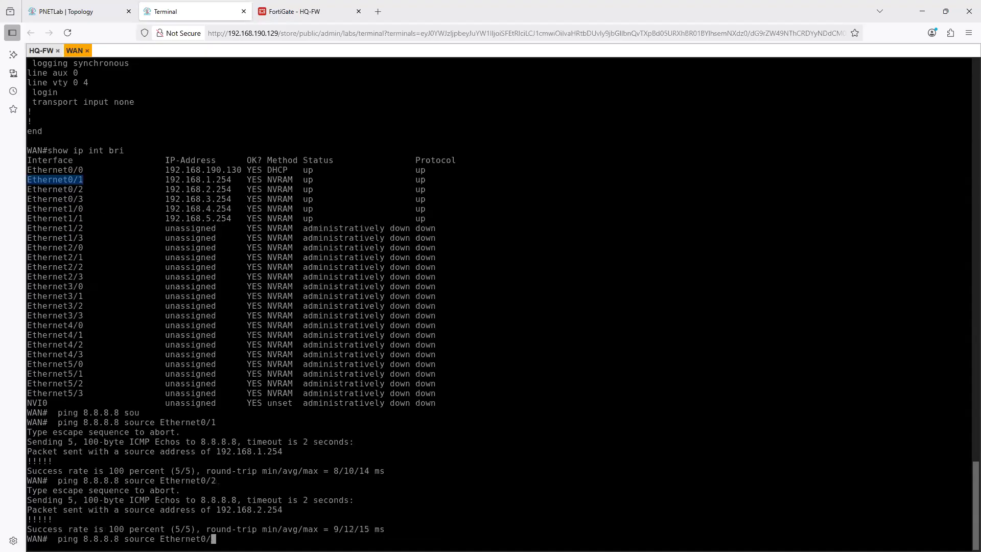
pyautogui.press('BackSpace')
pyautogui.write('3')
pyautogui.press('Return')
# - Try to ping 8.8.8.8 with source Ethernet0/4
pyautogui.press('Up')
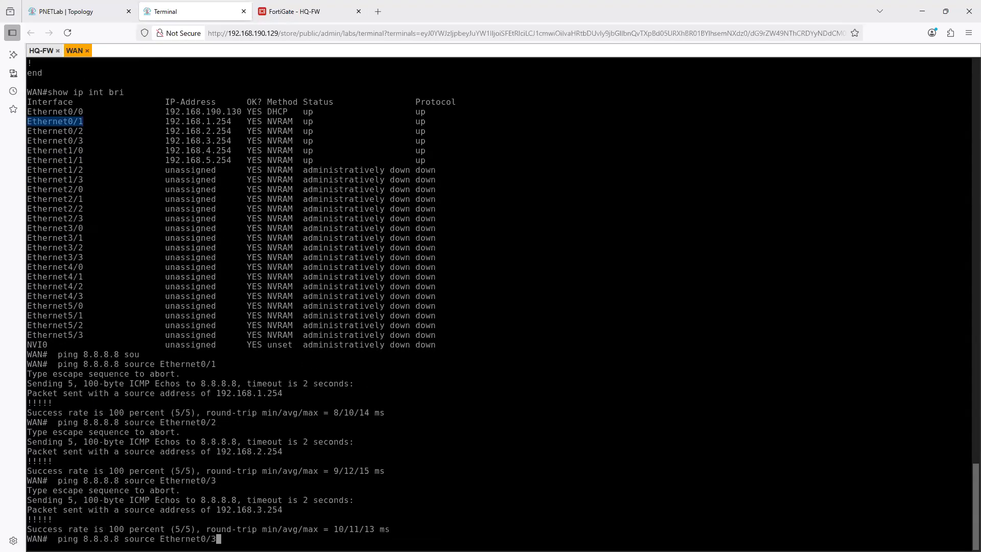
pyautogui.press('BackSpace')
pyautogui.write('4')
pyautogui.press('Return')
# - Repeat the ping to 8.8.8.8 with source Ethernet1/0, and again with source Ethernet1/1
pyautogui.press('Up')
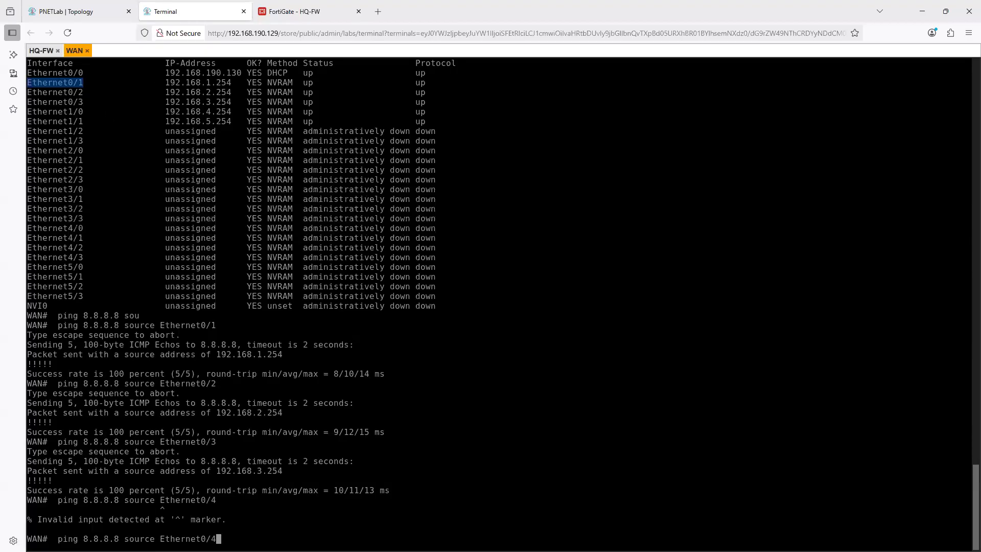
pyautogui.press('BackSpace')
pyautogui.press('BackSpace')
pyautogui.press('BackSpace')
pyautogui.write('1/0')
pyautogui.press('Return')
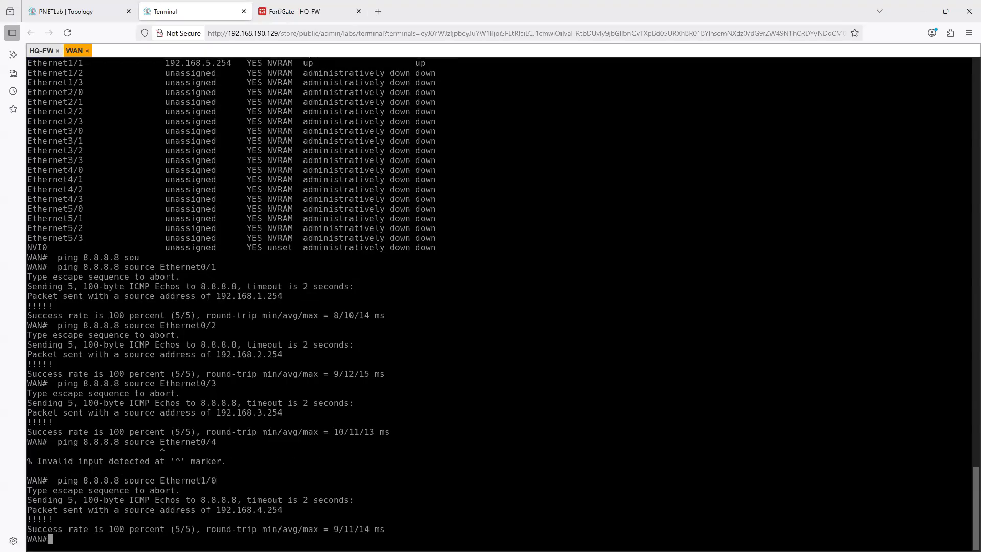
pyautogui.press('Up')
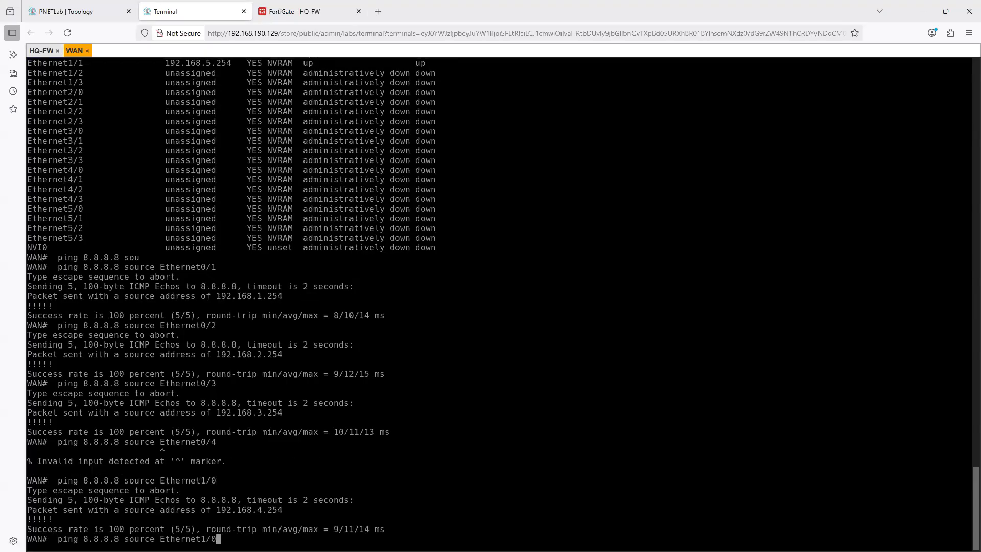
pyautogui.press('BackSpace')
pyautogui.write('1')
pyautogui.press('Return')
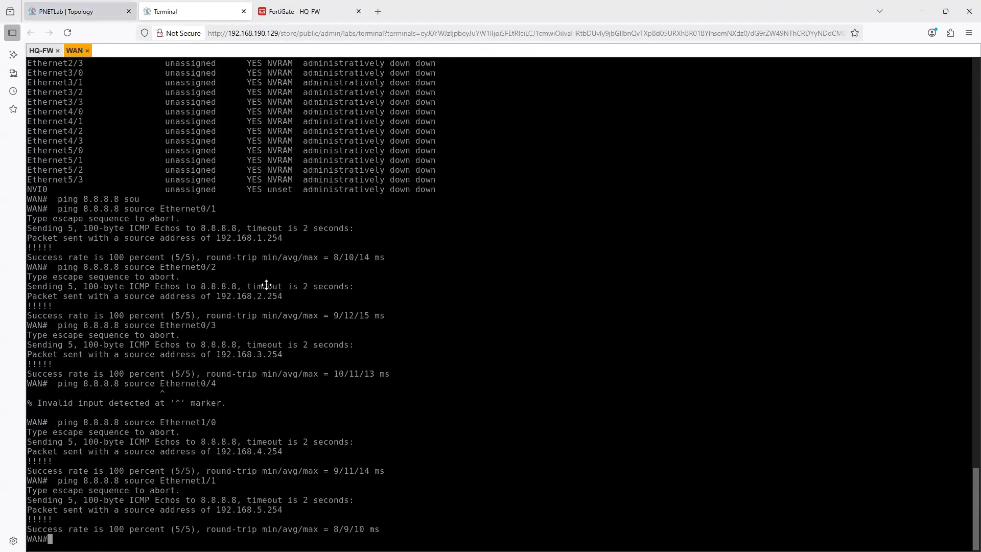
# - Examine HQ-FW on the topology and the addressing of port1 and port2 in its FortiGate interface list
pyautogui.hotkey('ctrl', 'shift', 'Tab')
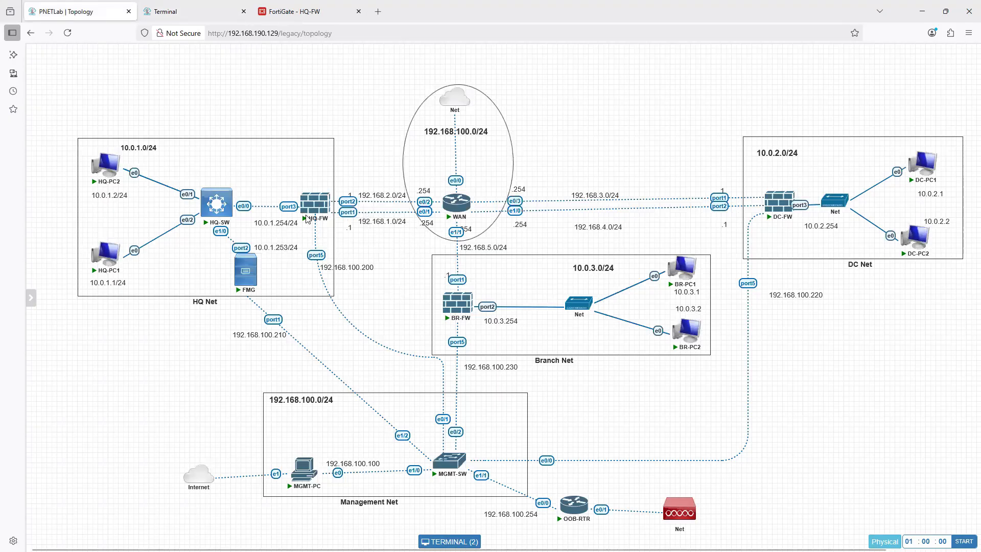
pyautogui.moveTo(314, 208)
pyautogui.click(281, 13)
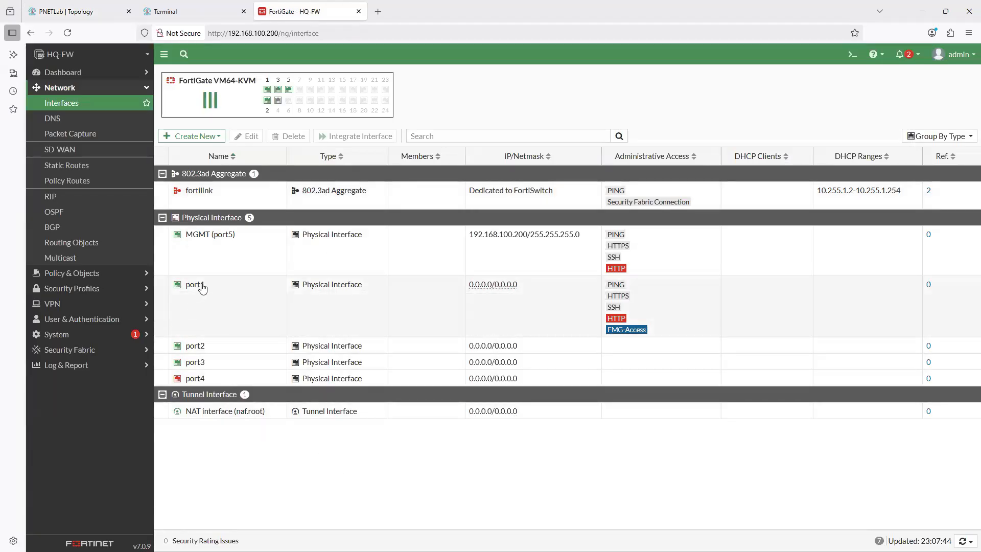
pyautogui.moveTo(479, 291)
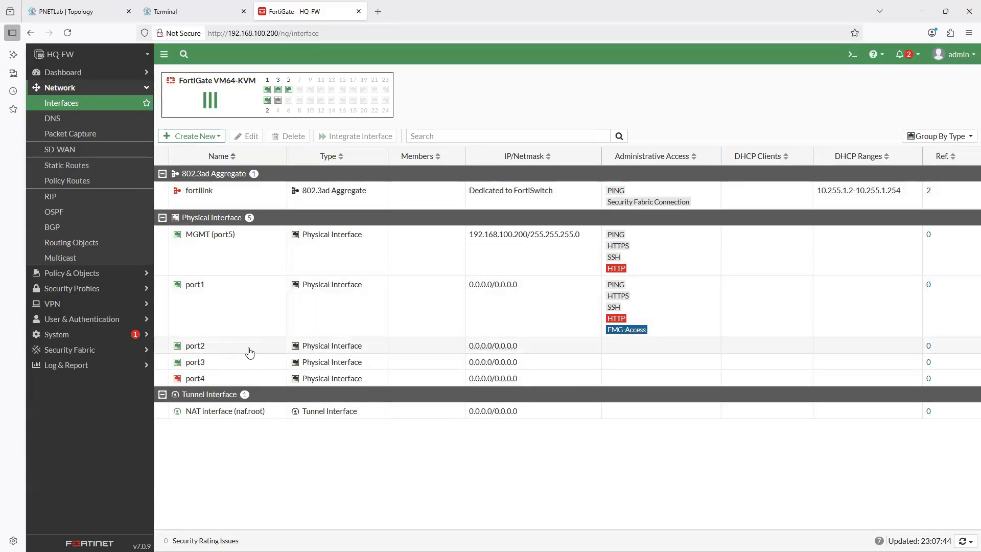
pyautogui.click(184, 11)
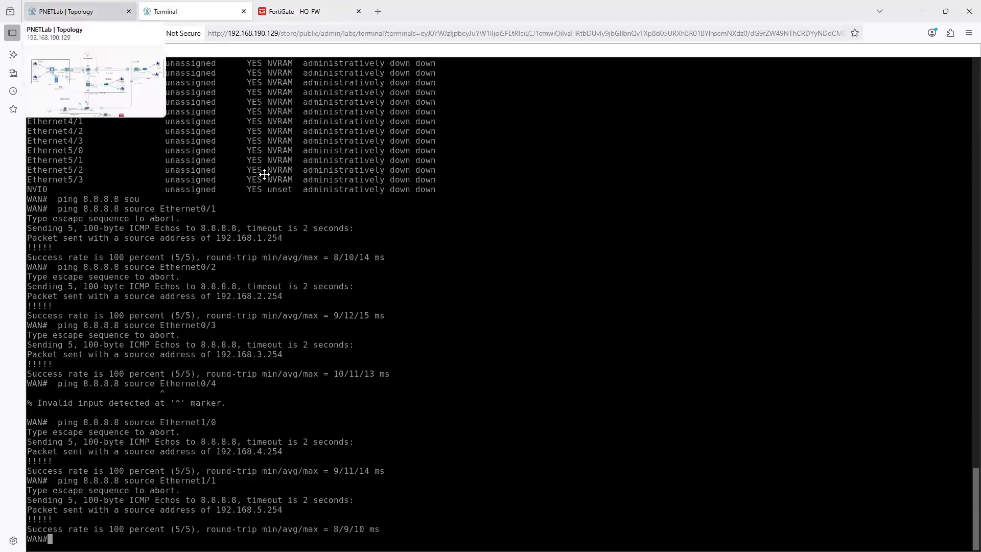
# - On the topology, change the .1 address label beside HQ-FW's port1 to .1 -ISP1 and widen its text box to fit
pyautogui.hotkey('ctrl', 'shift', 'Tab')
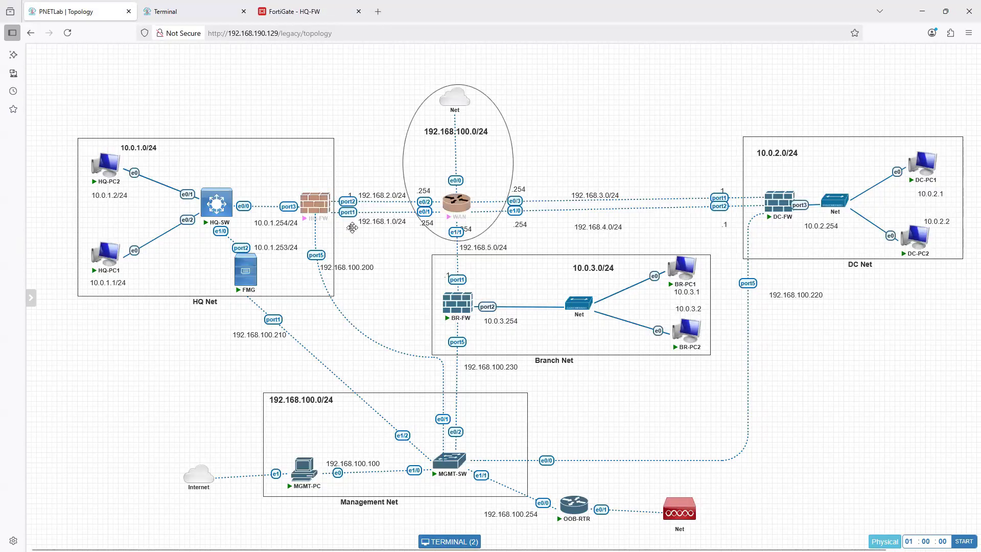
pyautogui.click(351, 227)
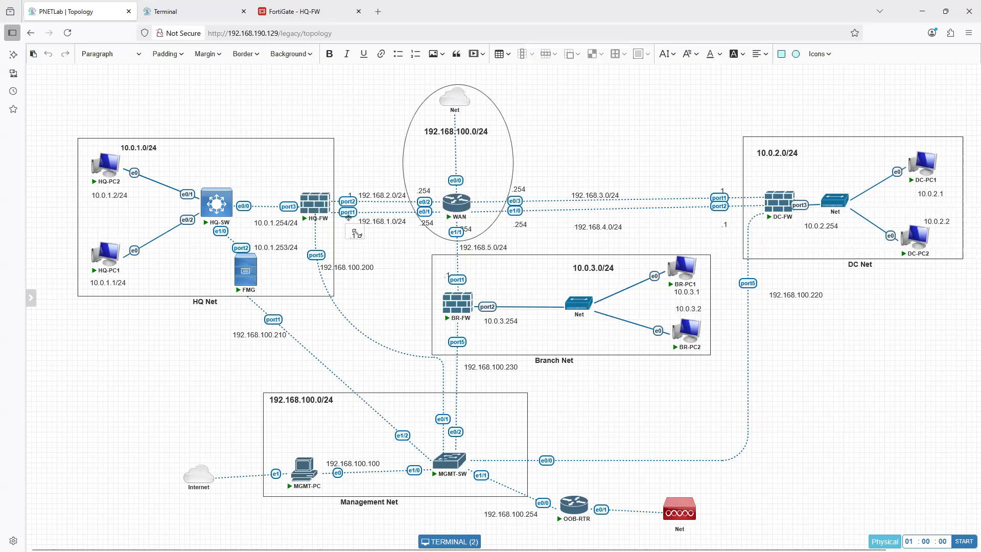
pyautogui.click(354, 235)
pyautogui.press('BackSpace')
pyautogui.write('4')
pyautogui.click(377, 246)
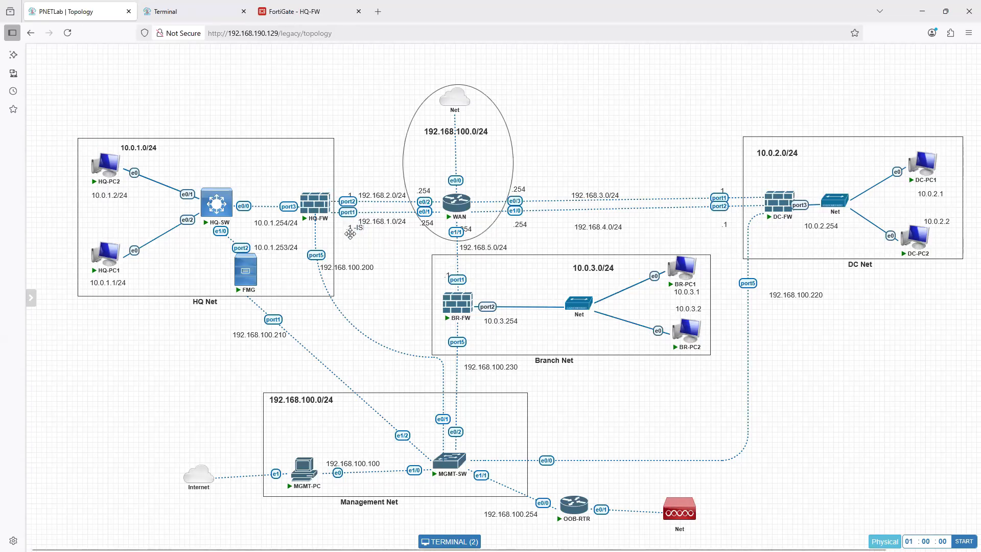
pyautogui.doubleClick(357, 232)
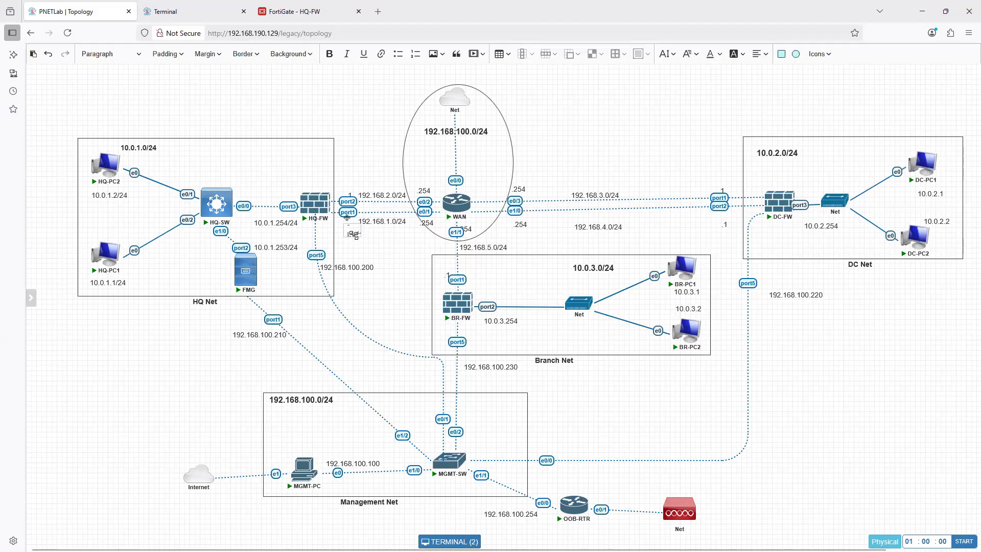
pyautogui.moveTo(389, 234); pyautogui.dragTo(341, 226)
pyautogui.click(351, 231)
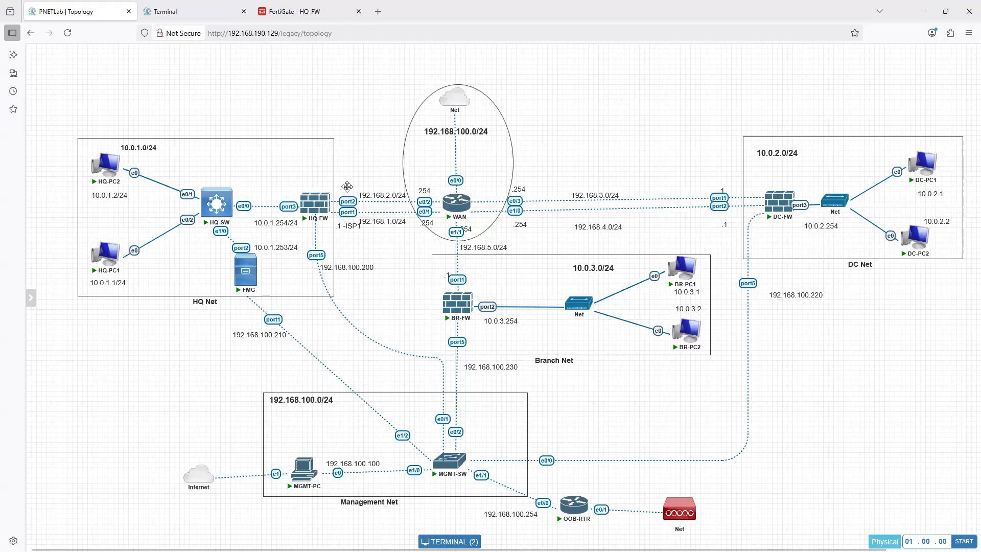
# - Change the label beside HQ-FW's port2 to .1 ISP2, and shift both ISP labels slightly away from the links
pyautogui.doubleClick(347, 189)
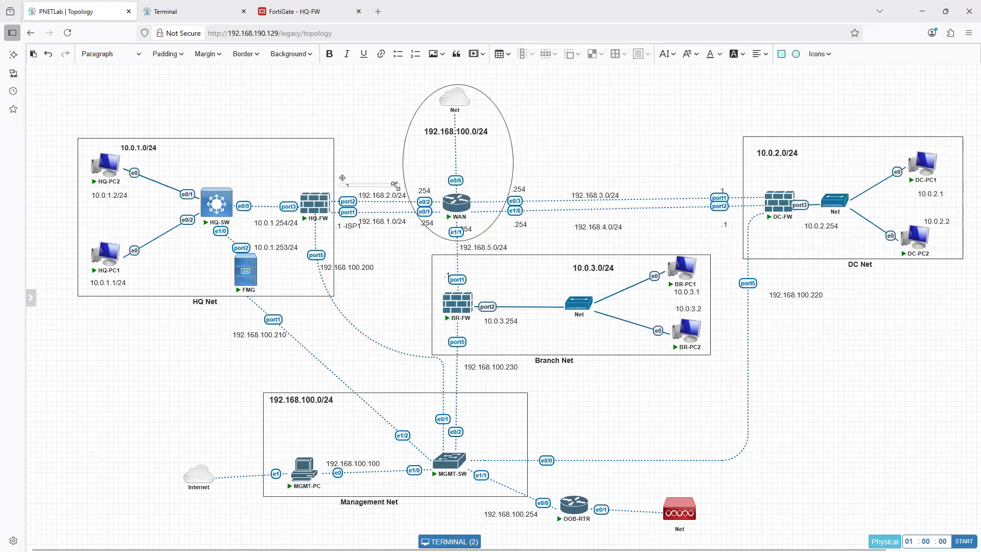
pyautogui.moveTo(397, 183); pyautogui.dragTo(394, 195)
pyautogui.click(367, 189)
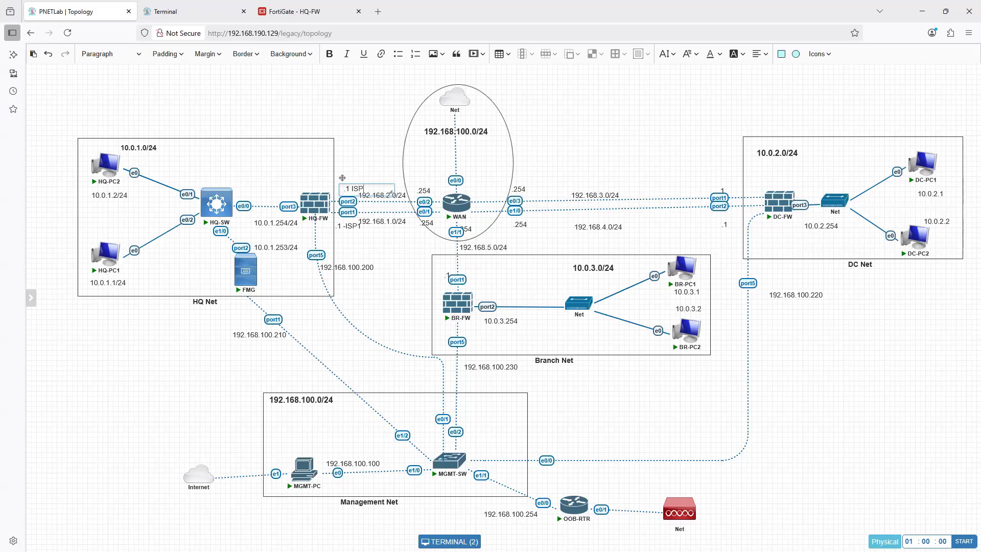
pyautogui.click(365, 153)
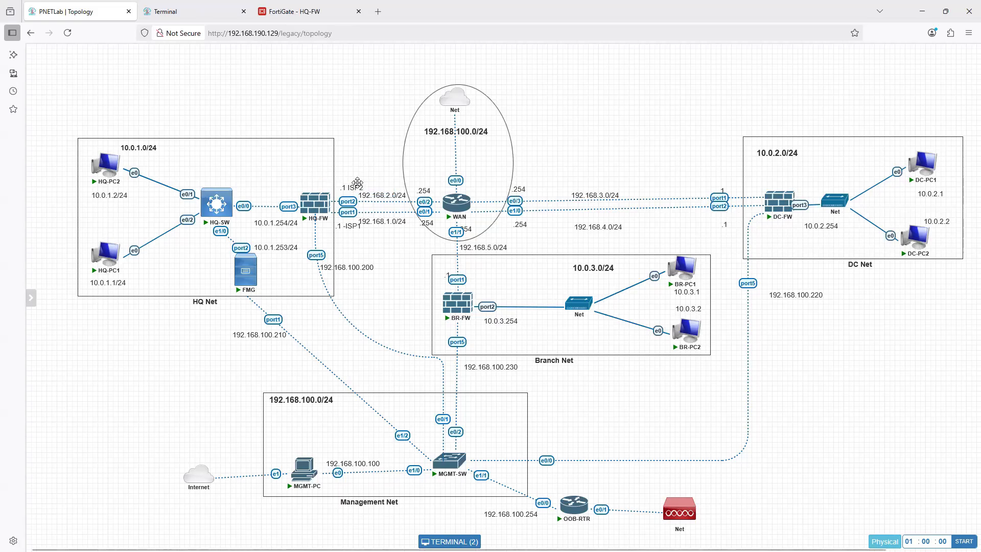
pyautogui.moveTo(355, 184); pyautogui.dragTo(351, 179)
pyautogui.moveTo(349, 229); pyautogui.dragTo(350, 234)
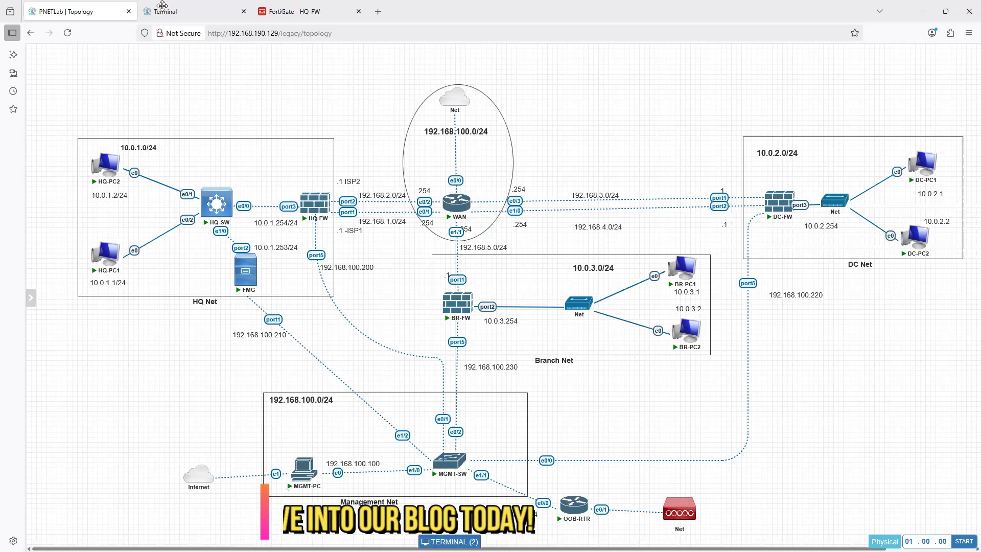
pyautogui.click(292, 12)
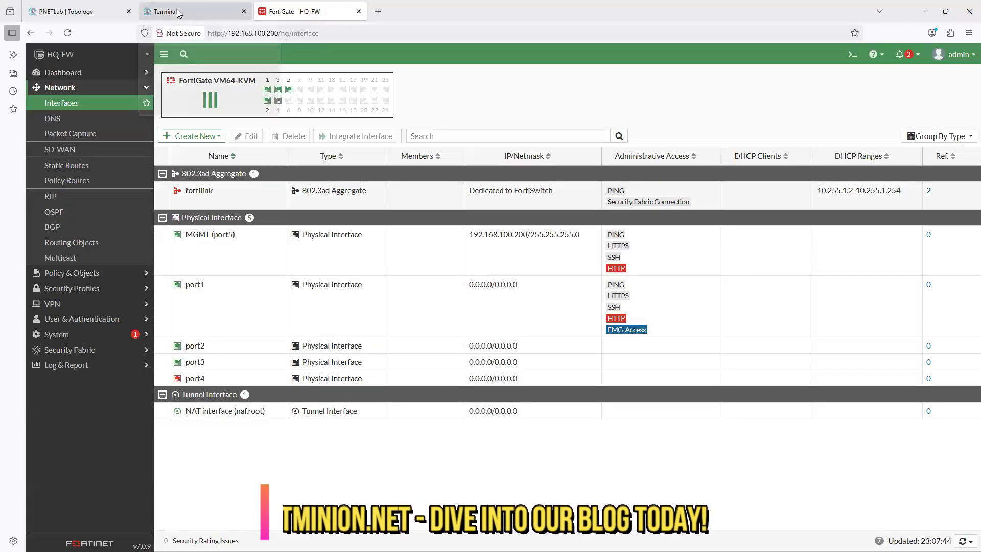
pyautogui.click(194, 12)
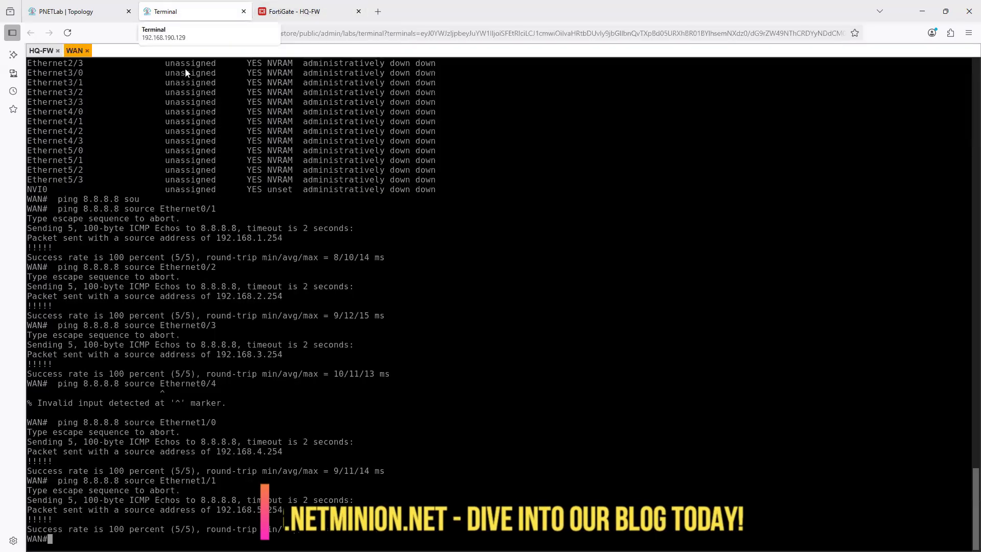
pyautogui.click(283, 13)
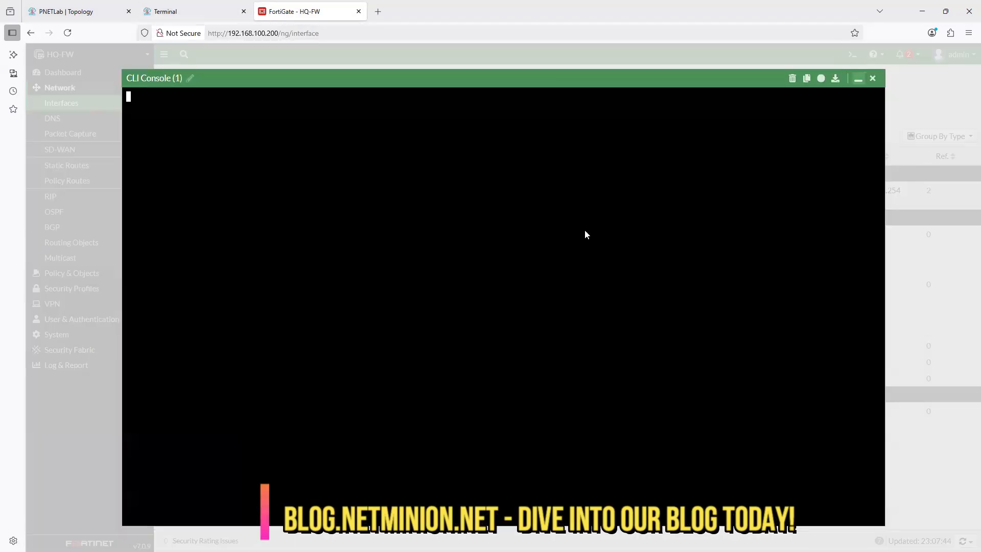
pyautogui.click(852, 54)
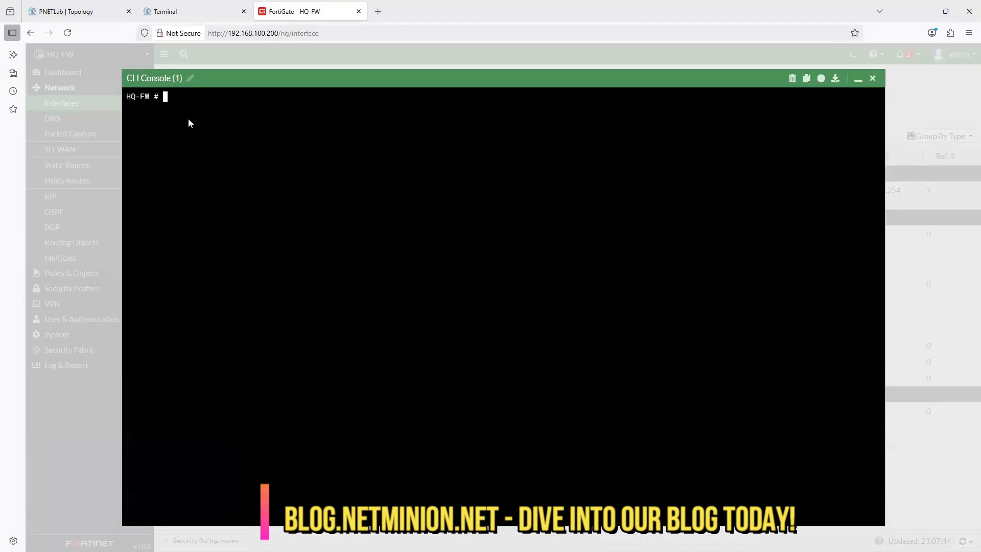
pyautogui.click(872, 78)
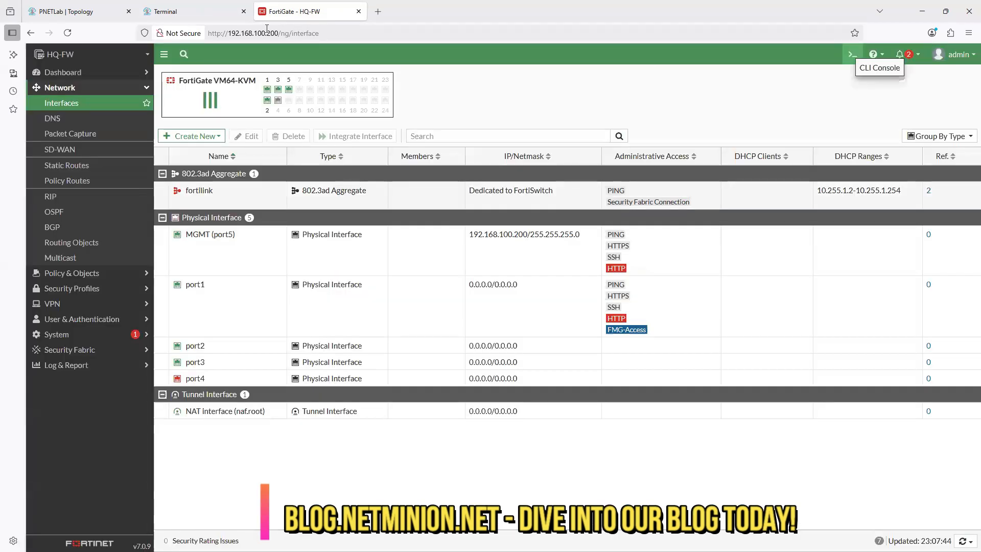
# - Open HQ-FW's console from the topology and enter config system interface
pyautogui.click(93, 14)
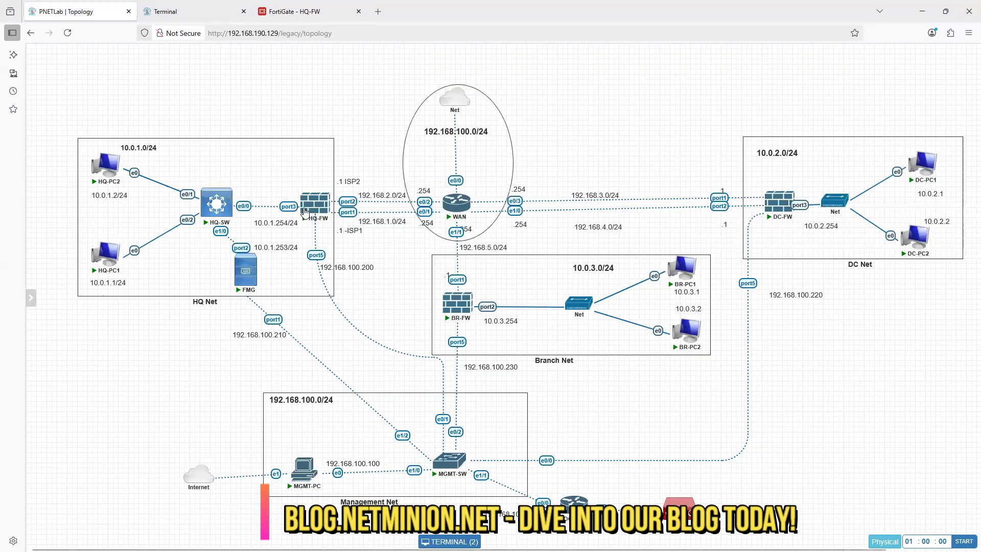
pyautogui.click(314, 204)
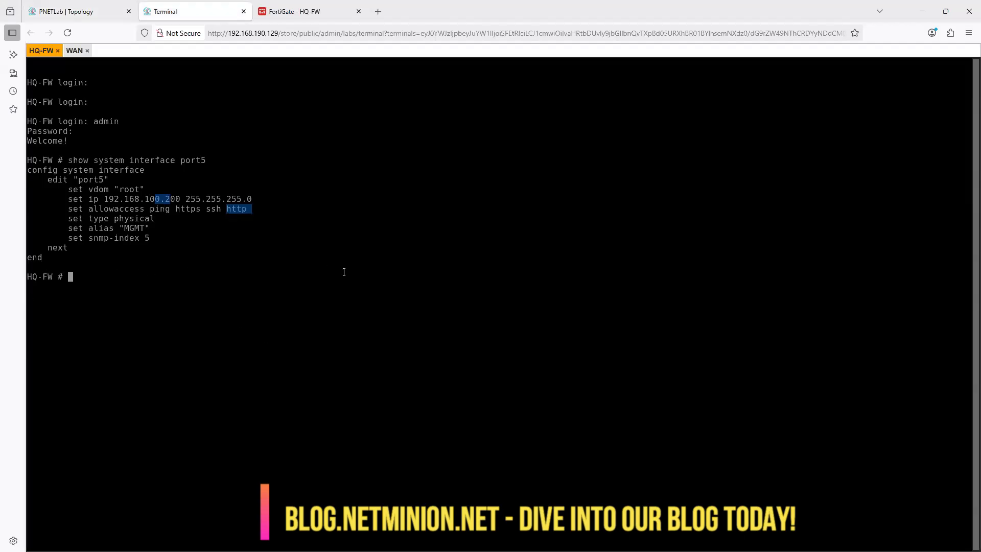
pyautogui.write('config system int')
pyautogui.press('Tab')
pyautogui.press('Return')
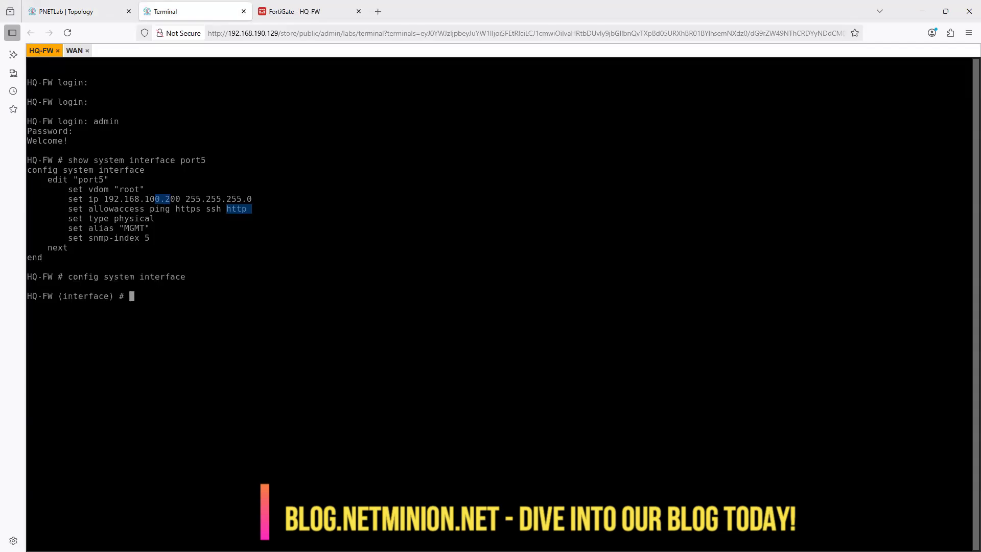
# - Edit port1 in HQ-FW's interface configuration and set its alias to WAN-1
pyautogui.write('edit port1')
pyautogui.press('Return')
pyautogui.write('set al')
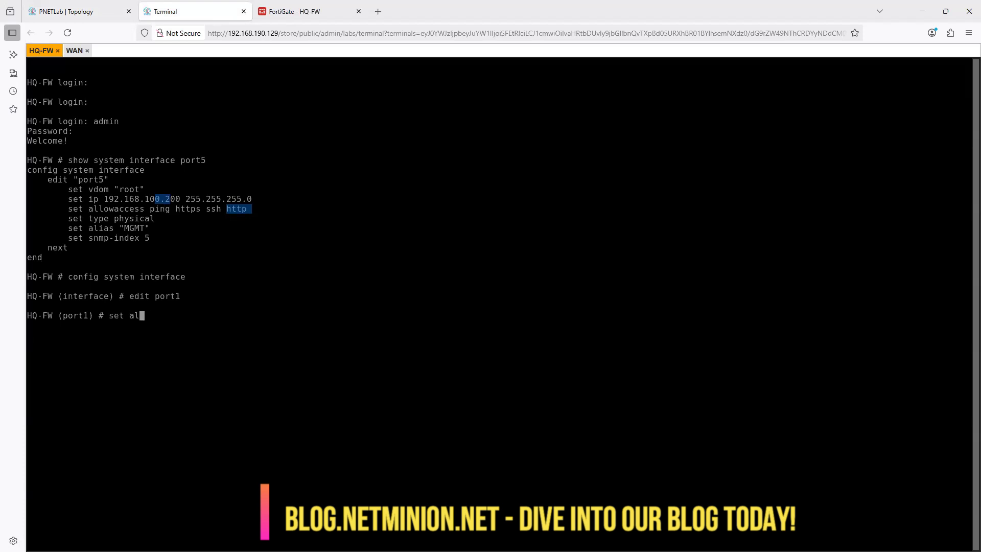
pyautogui.write('is')
pyautogui.write('s ')
pyautogui.write('WA')
pyautogui.write('N-1')
pyautogui.press('Return')
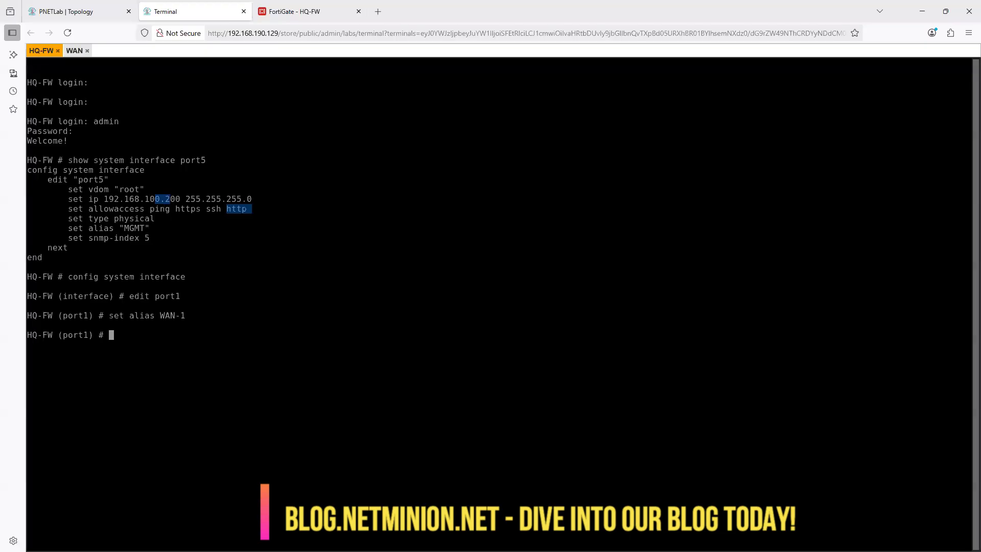
# - Set port1's addressing mode to static
pyautogui.write('set mod')
pyautogui.write('e s')
pyautogui.write('tatic')
# - Check the ISP1 subnet for HQ-FW's port1 on the topology and return to the HQ-FW console
pyautogui.write('set ip')
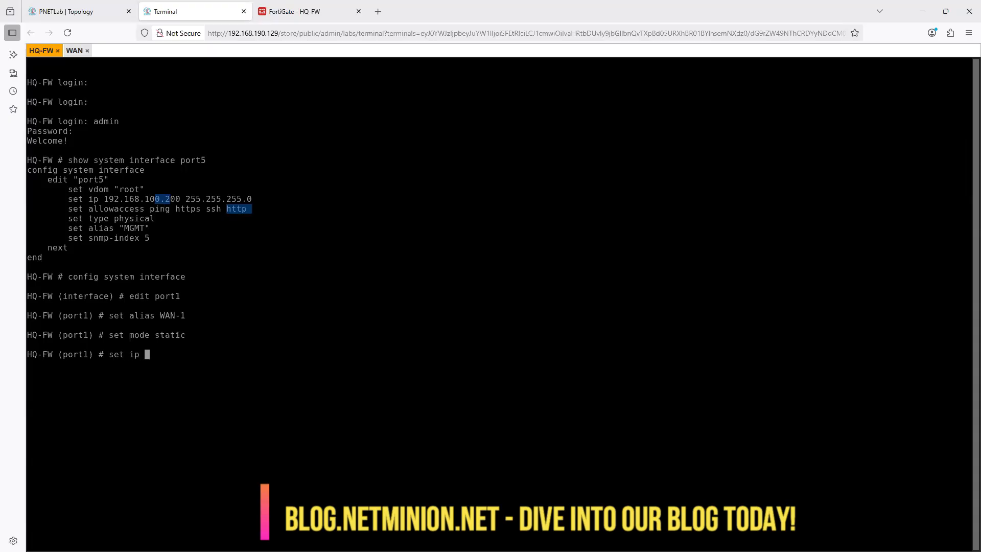
pyautogui.write(' 192.168.1.')
pyautogui.click(60, 13)
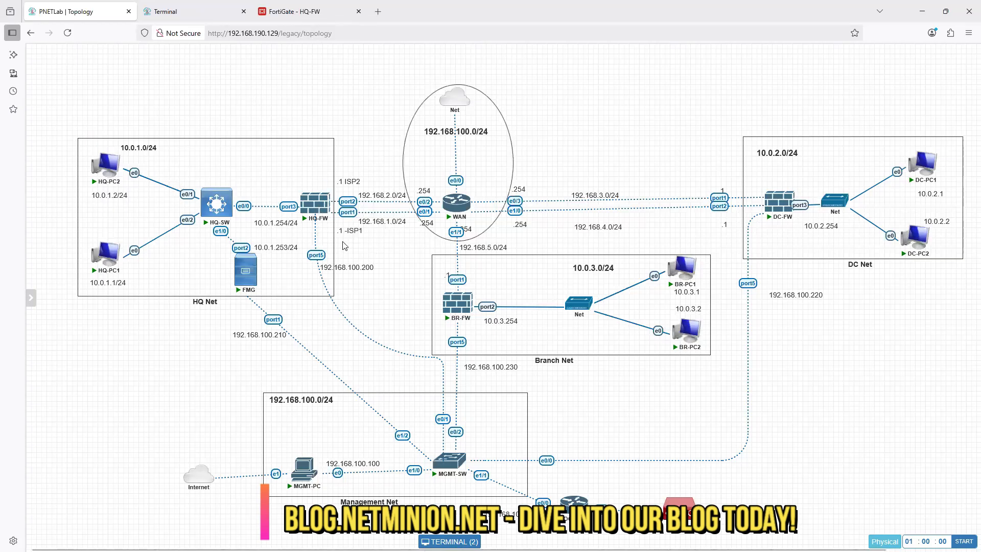
pyautogui.click(449, 541)
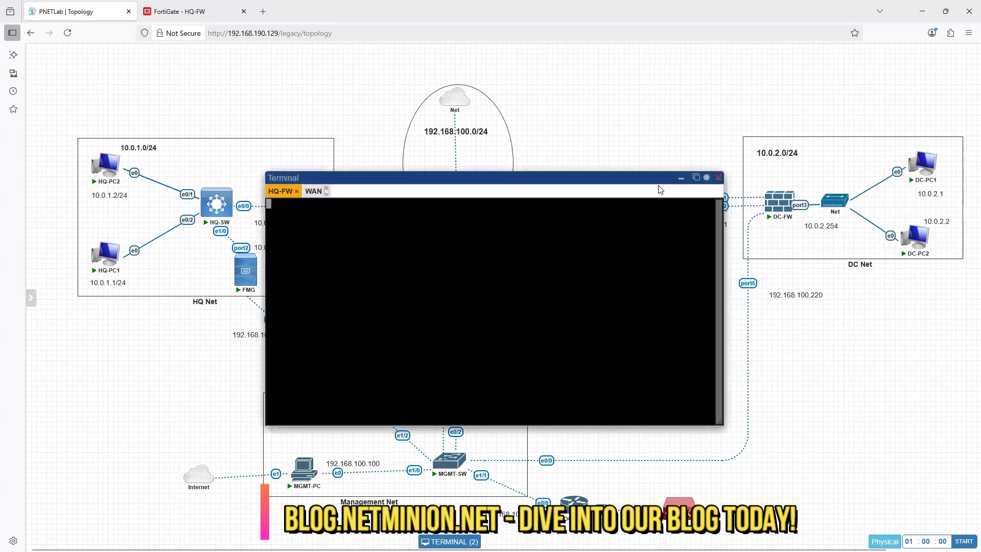
pyautogui.click(696, 177)
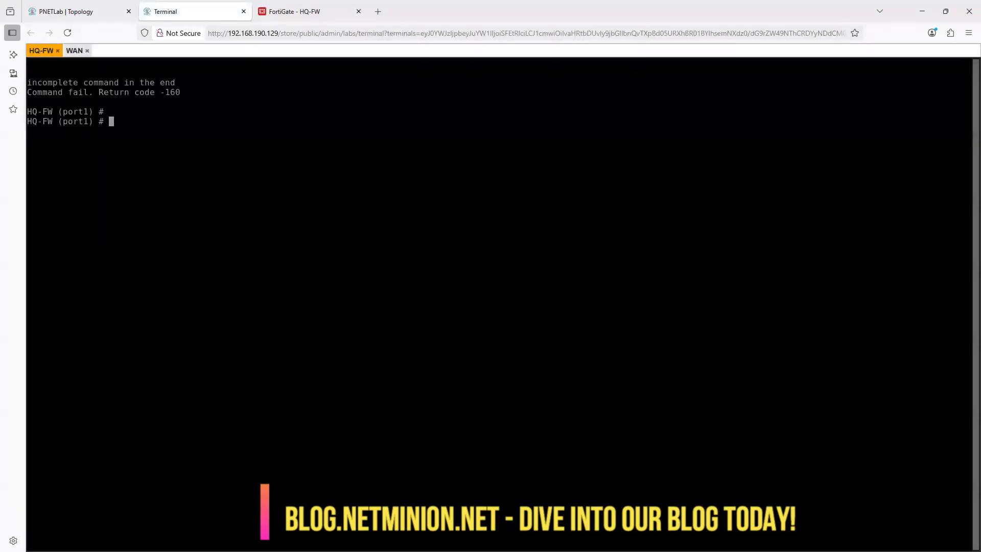
# - Set port1's IP address to 192.168.1.1 with netmask 255.255.255.0
pyautogui.write('set ip 192.168.1.')
pyautogui.write('1 255.255.255.0')
pyautogui.press('Return')
# - Allow only ping as administrative access on port1 with set allowaccess ping
pyautogui.write('set')
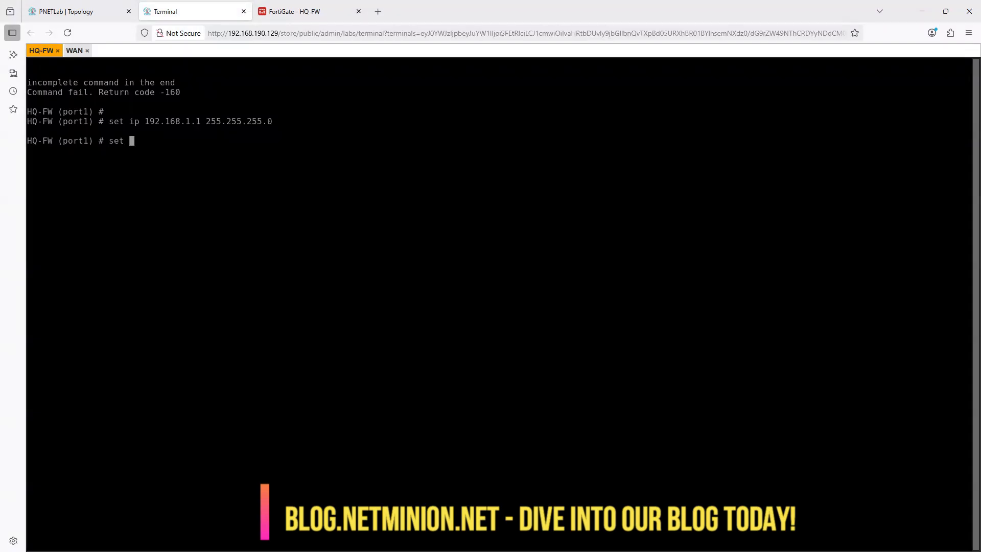
pyautogui.write('all')
pyautogui.press('Tab')
pyautogui.write('ping')
pyautogui.press('Return')
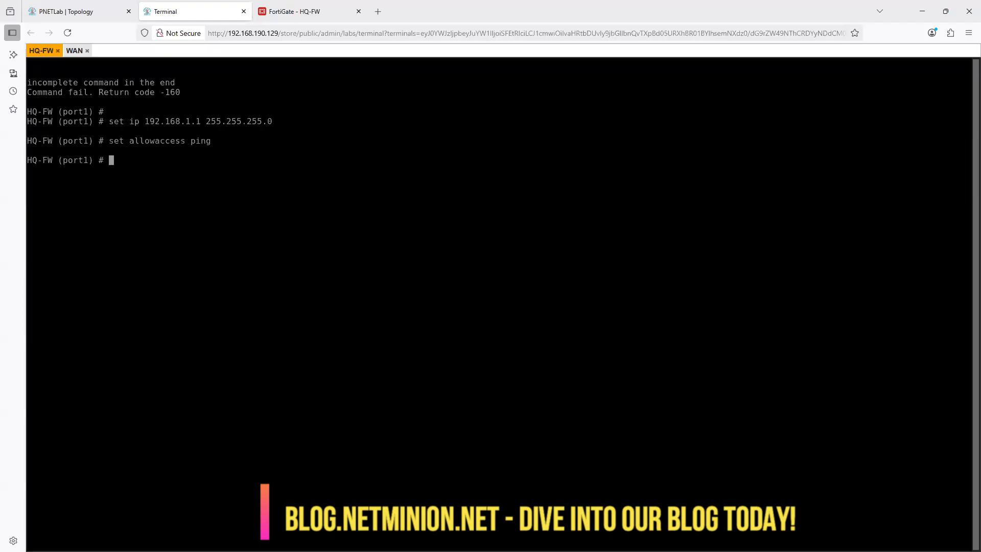
# - Try to assign port1's role using the uppercase value WAN
pyautogui.write('set role WAN')
pyautogui.press('Return')
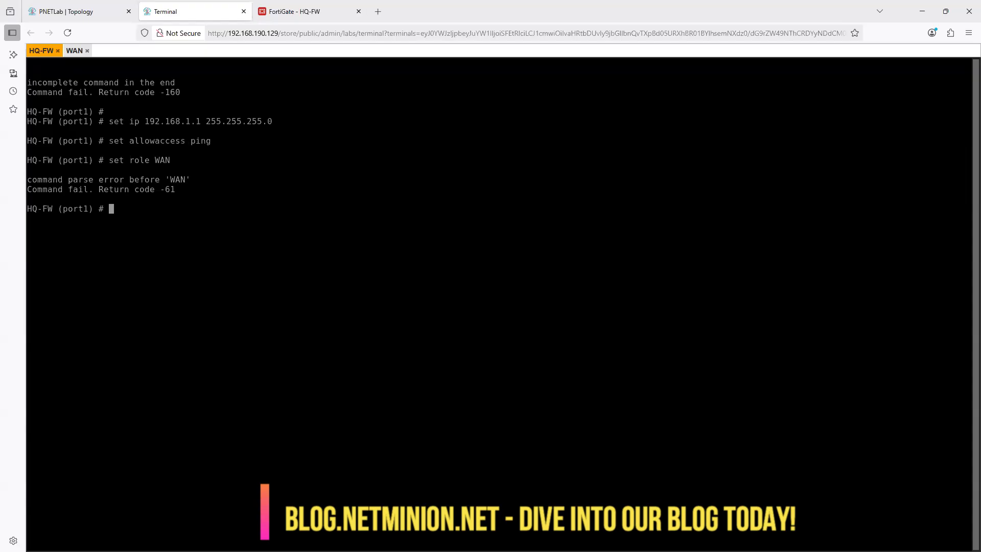
# - Set port1's role to lowercase wan and end the interface configuration
pyautogui.press('Up')
pyautogui.press('BackSpace')
pyautogui.press('BackSpace')
pyautogui.press('BackSpace')
pyautogui.write('a')
pyautogui.press('BackSpace')
pyautogui.write('wan')
pyautogui.press('Return')
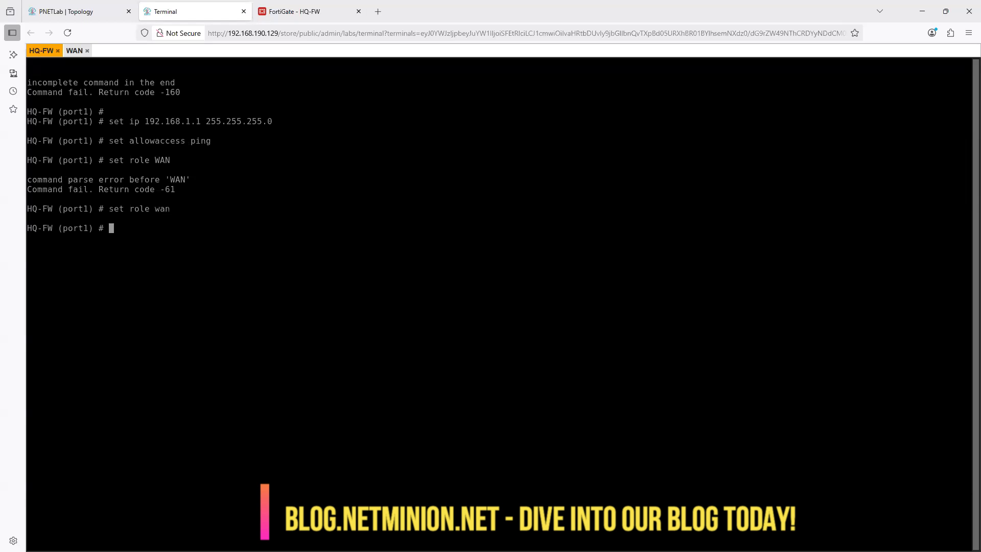
pyautogui.write('end')
pyautogui.press('Return')
# - Glance at HQ-FW's links on the topology, and enter config system interface again in its console
pyautogui.hotkey('ctrl', 'pageup')
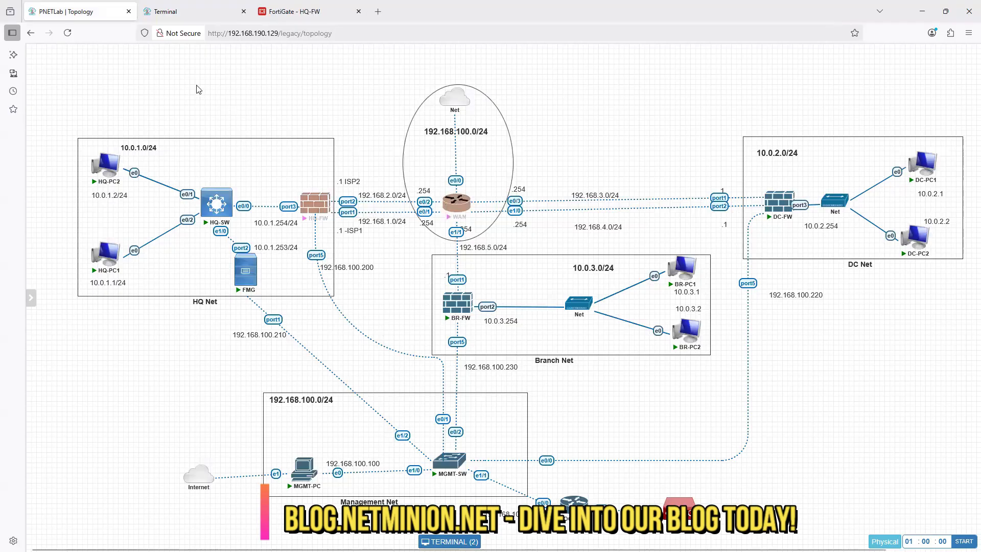
pyautogui.click(185, 14)
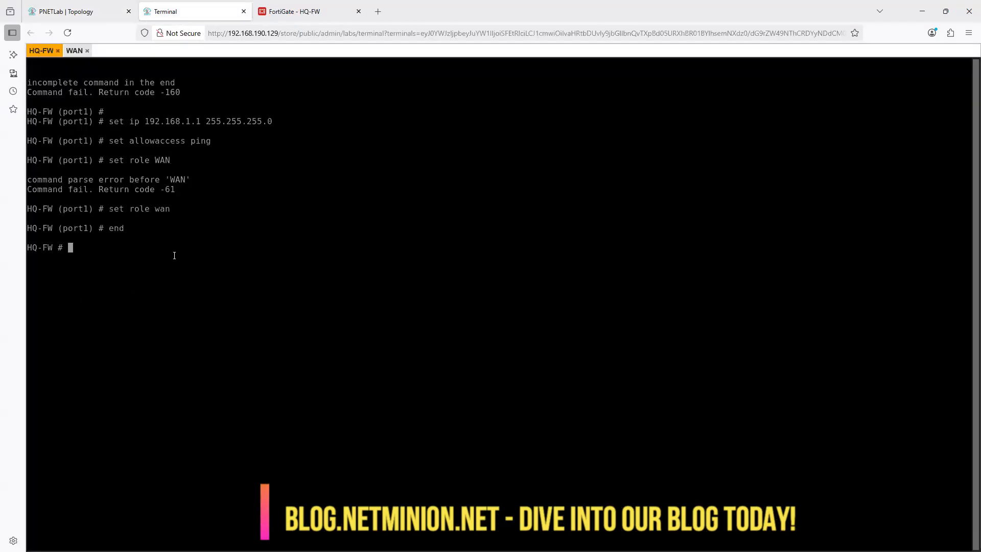
pyautogui.write('config system in')
pyautogui.press('Tab')
pyautogui.press('Return')
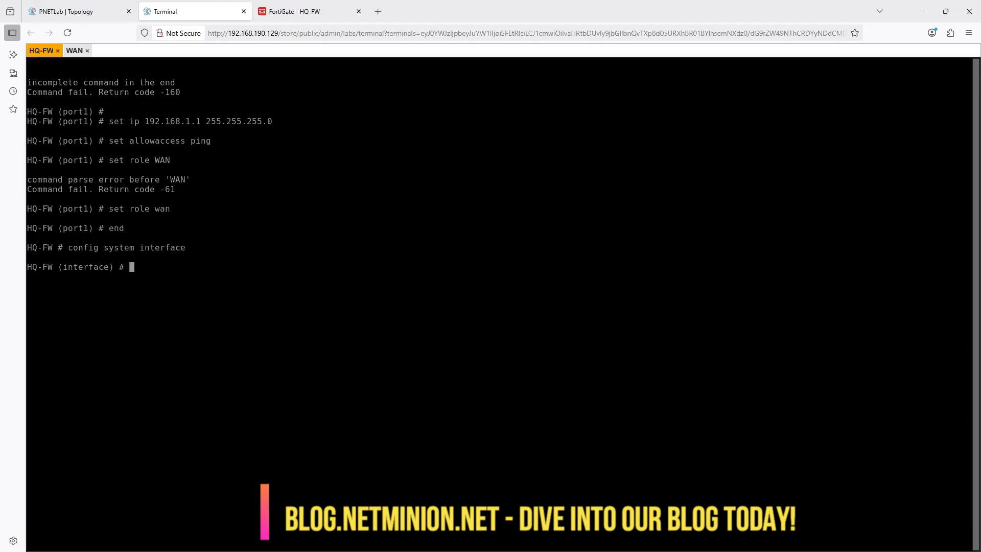
# - Enter the port2 interface for editing with edit port2
pyautogui.write('edit port2 set ali')
pyautogui.press('Tab')
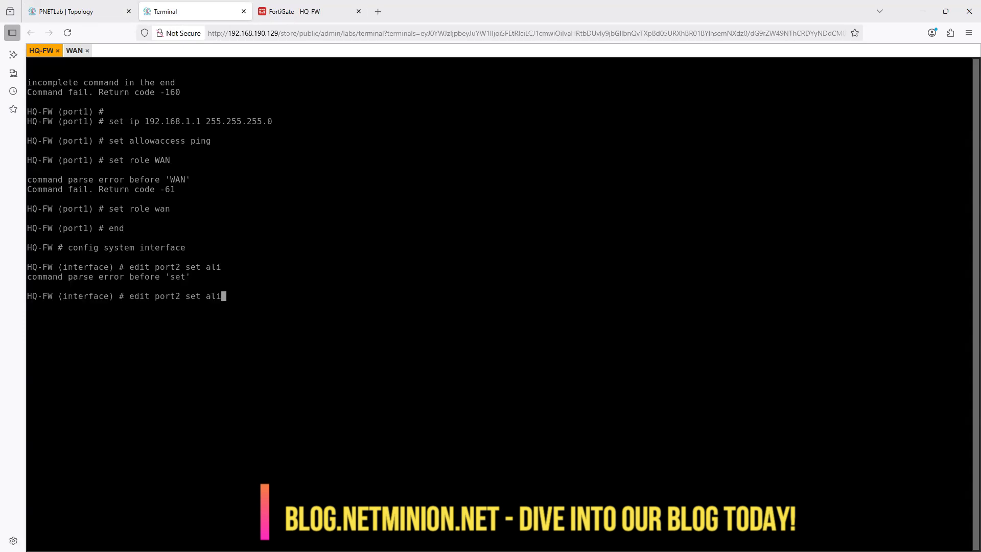
pyautogui.press('BackSpace')
pyautogui.press('BackSpace')
pyautogui.press('BackSpace')
pyautogui.press('BackSpace')
pyautogui.press('BackSpace')
pyautogui.press('BackSpace')
pyautogui.press('BackSpace')
pyautogui.press('Return')
# - Set port2's alias to WAN-2
pyautogui.write('set allowaccess')
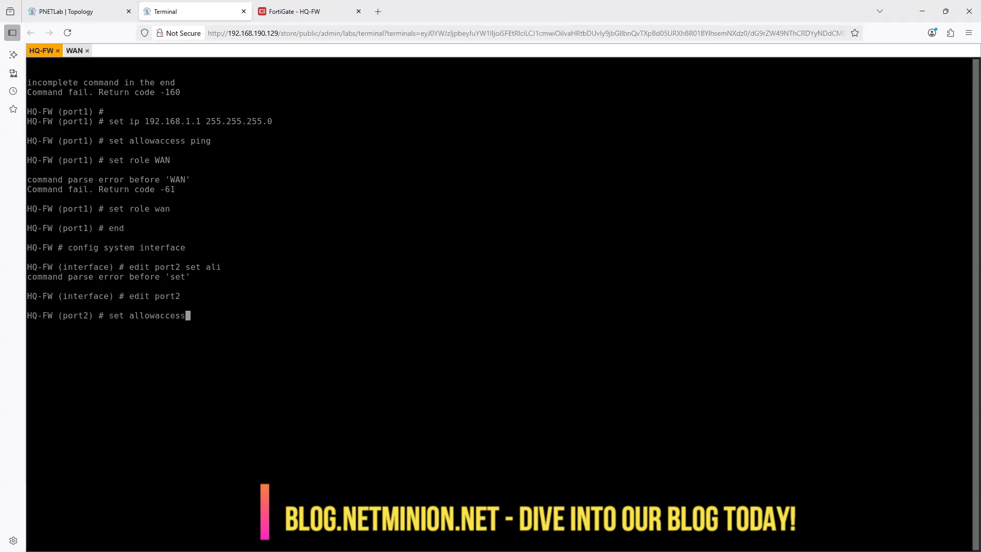
pyautogui.press('Tab')
pyautogui.write('WAN-2')
pyautogui.press('Return')
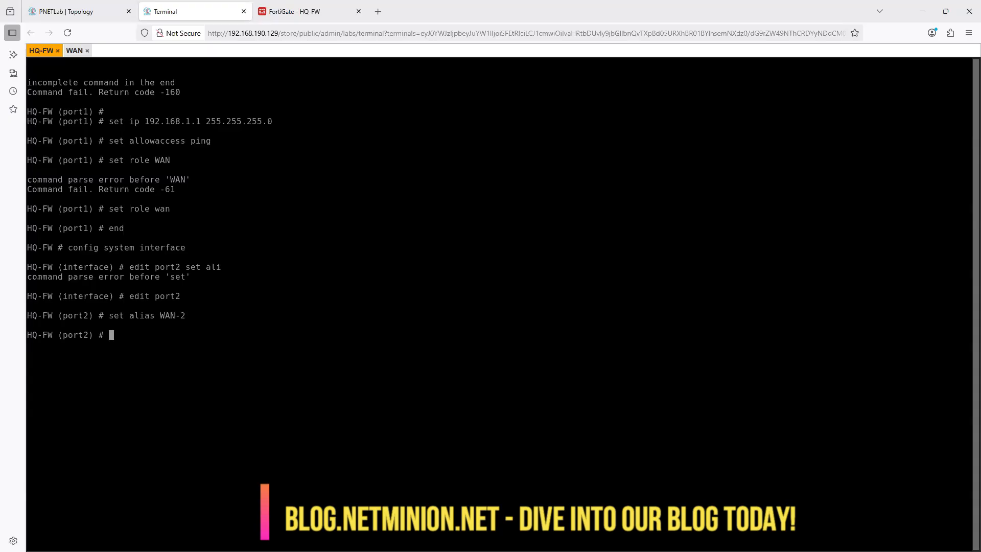
# - Set port2 to static mode with IP address 192.168.2.1 and netmask 255.255.255.0
pyautogui.write('set mode static')
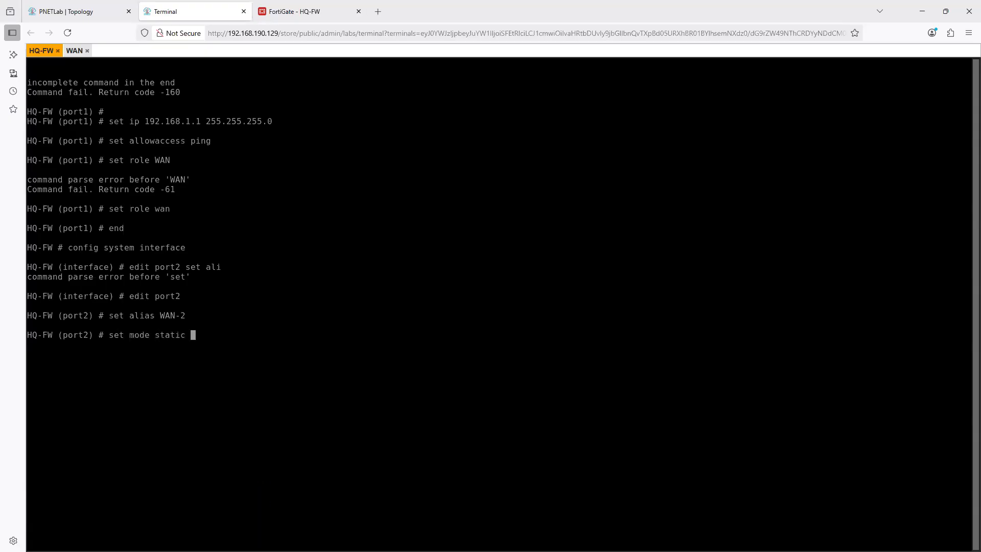
pyautogui.press('Return')
pyautogui.write('set ip 192.1')
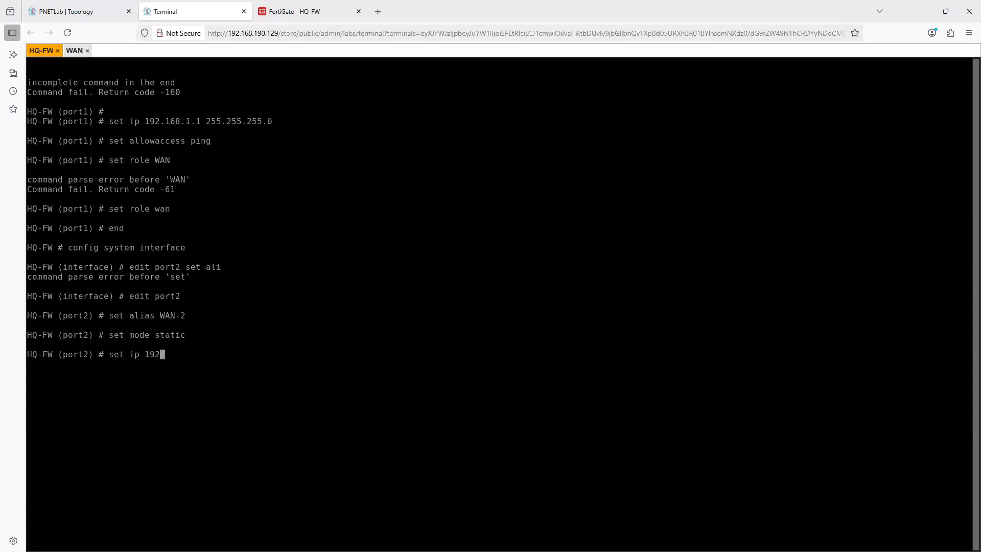
pyautogui.write('68.2.1 255.255.255.0')
pyautogui.press('Return')
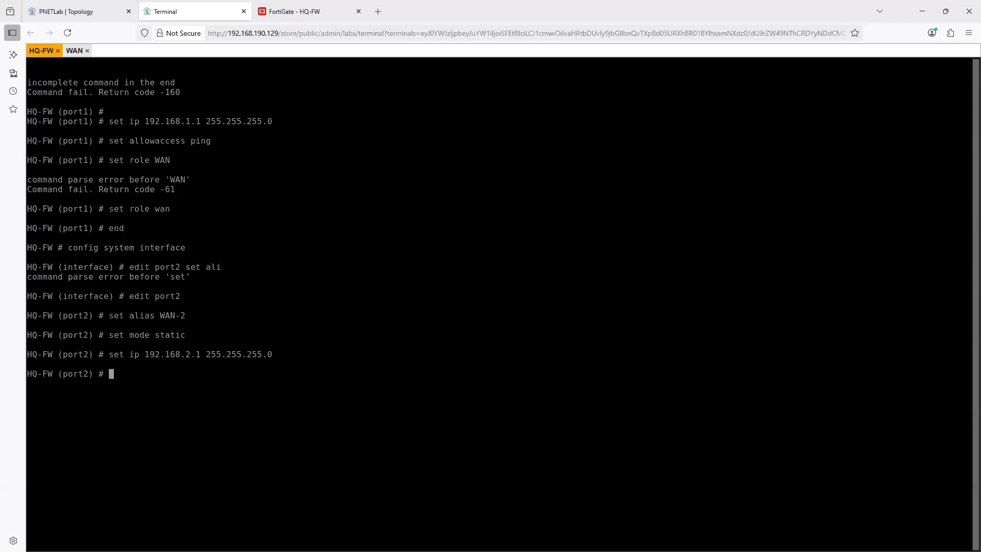
# - Allow only ping as administrative access on port2 with set allowaccess ping
pyautogui.write('set p')
pyautogui.write('in')
pyautogui.press('BackSpace')
pyautogui.press('BackSpace')
pyautogui.press('BackSpace')
pyautogui.write('all')
pyautogui.press('Tab')
pyautogui.write('ping')
pyautogui.press('Return')
# - Set port2's role to wan and end the interface configuration
pyautogui.write('set role ')
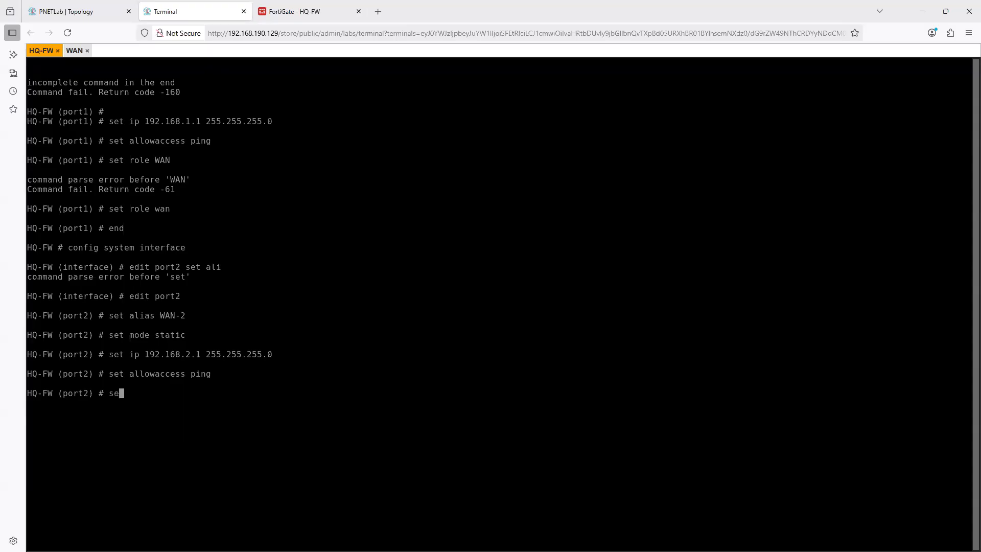
pyautogui.write('wan')
pyautogui.press('Return')
pyautogui.write('end')
pyautogui.press('Return')
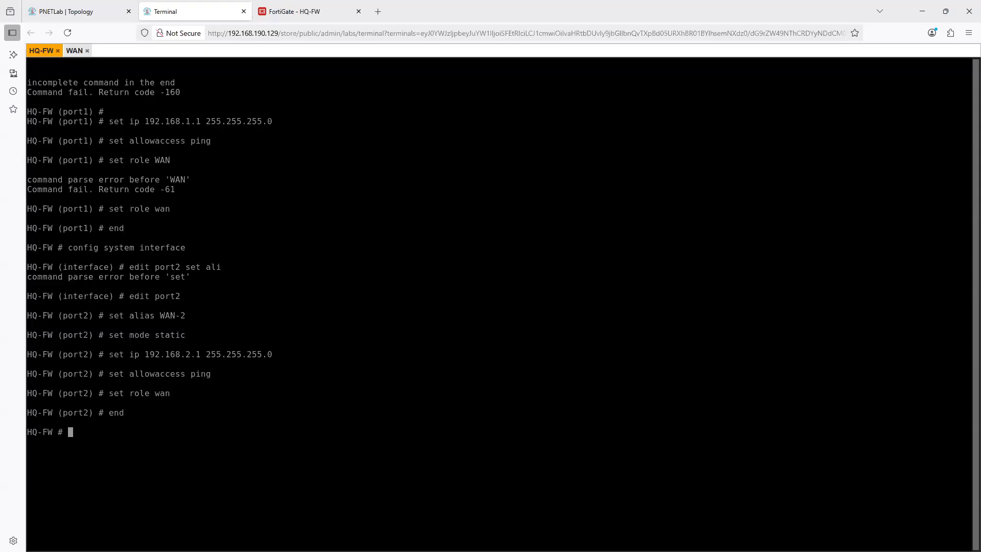
# - Open the WAN router's console from the topology and bring up its command prompt
pyautogui.click(65, 9)
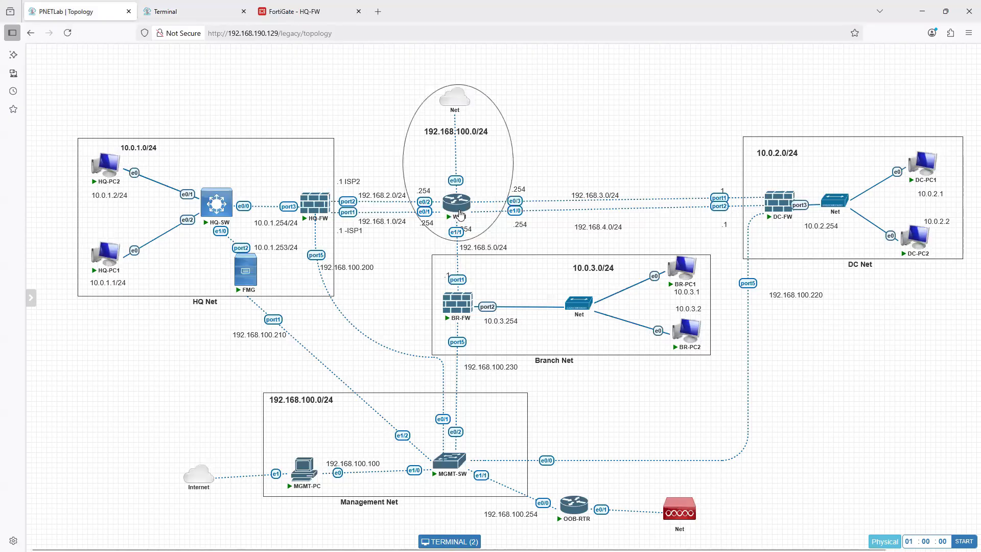
pyautogui.moveTo(309, 212)
pyautogui.click(456, 203)
pyautogui.click(506, 329)
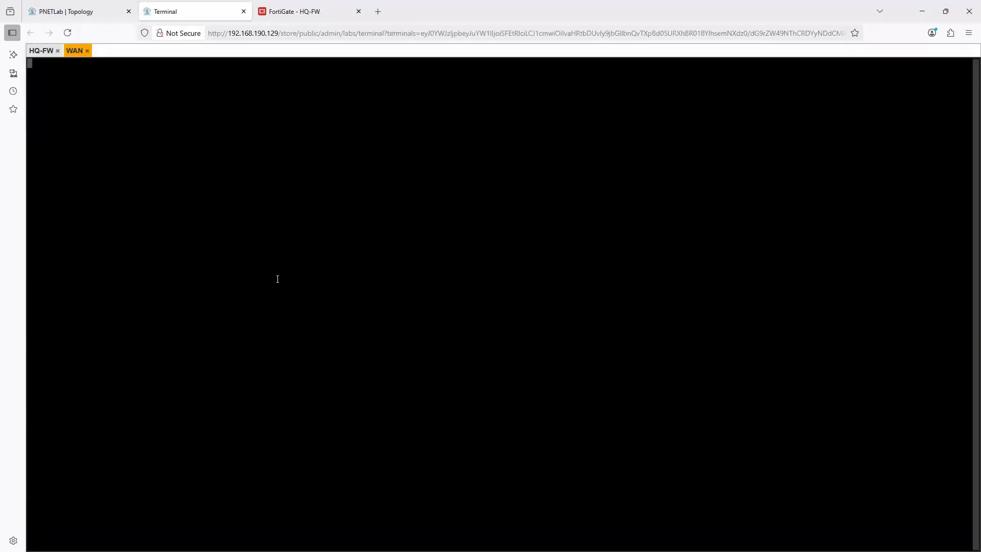
pyautogui.press('Return')
pyautogui.press('Return')
pyautogui.press('Return')
pyautogui.press('Return')
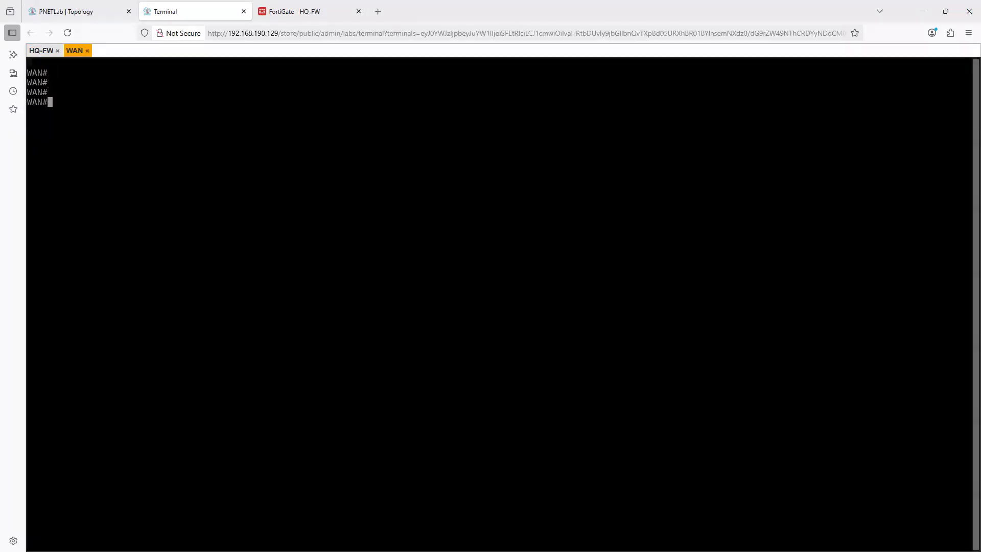
# - Ping HQ-FW's port2 address 192.168.2.1 from the WAN router
pyautogui.write('ping 192.168.2.1')
pyautogui.press('Return')
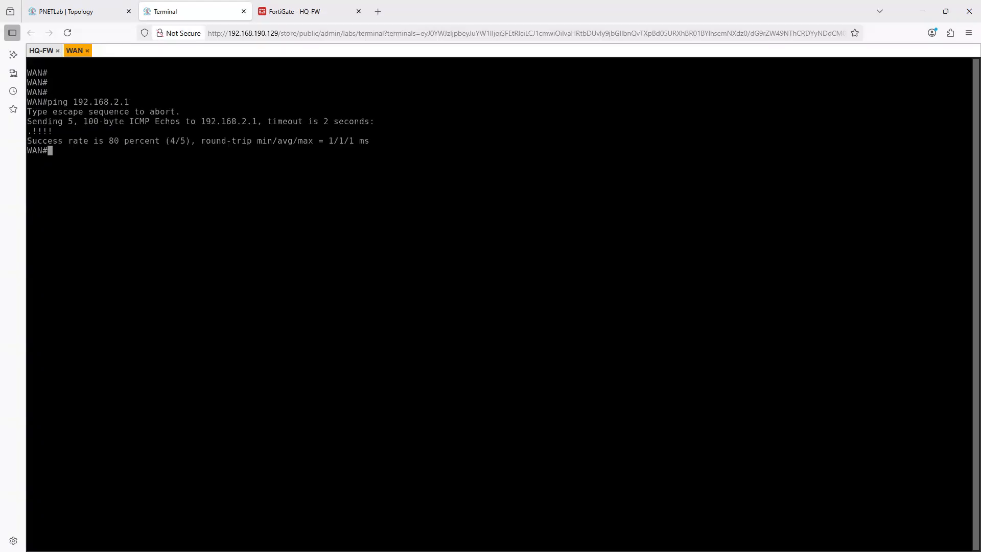
# - Ping HQ-FW's port1 address 192.168.1.1 from the WAN router
pyautogui.press('Up')
pyautogui.press('BackSpace')
pyautogui.press('BackSpace')
pyautogui.press('BackSpace')
pyautogui.write('1.1')
pyautogui.press('Return')
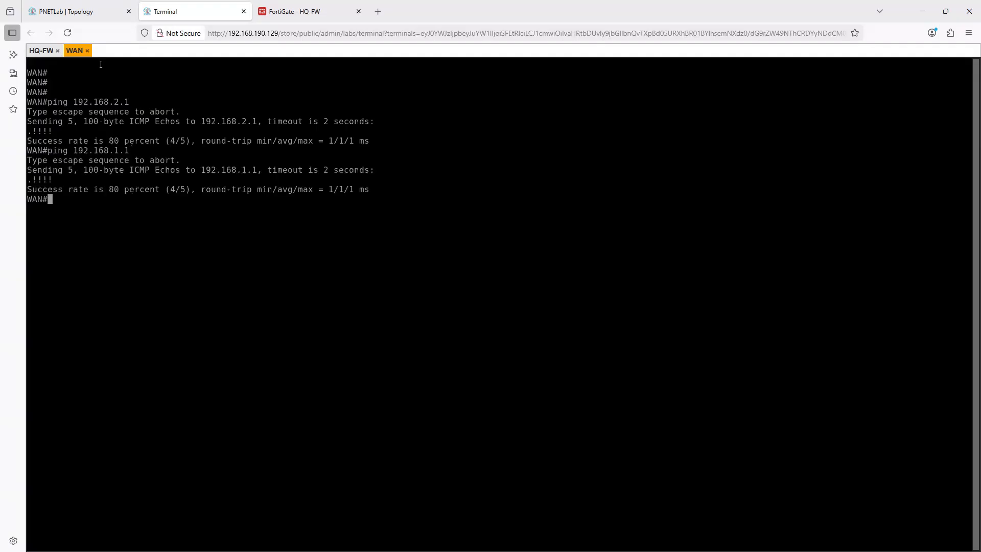
# - List the WAN router's interfaces and IP addresses with show ip int bri
pyautogui.click(59, 12)
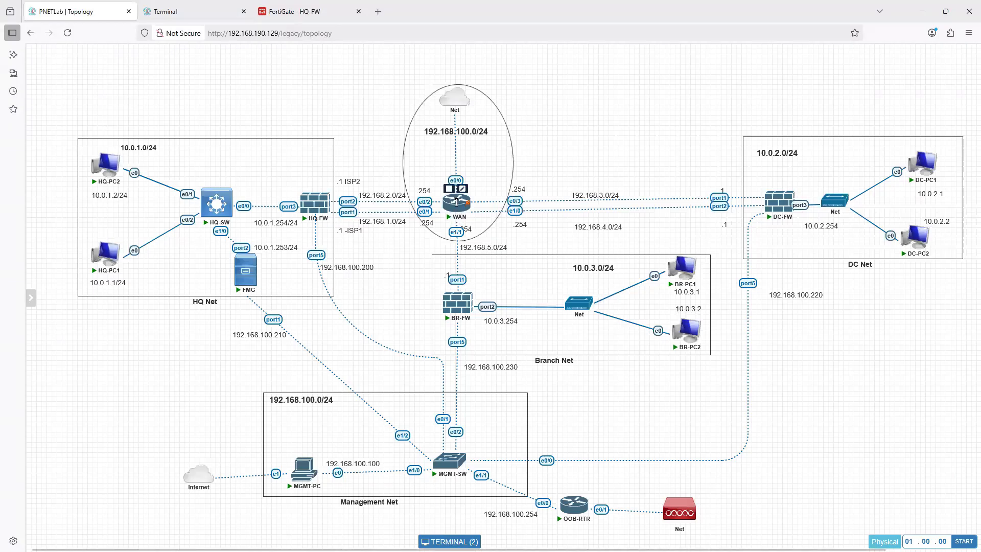
pyautogui.click(456, 203)
pyautogui.write('sh')
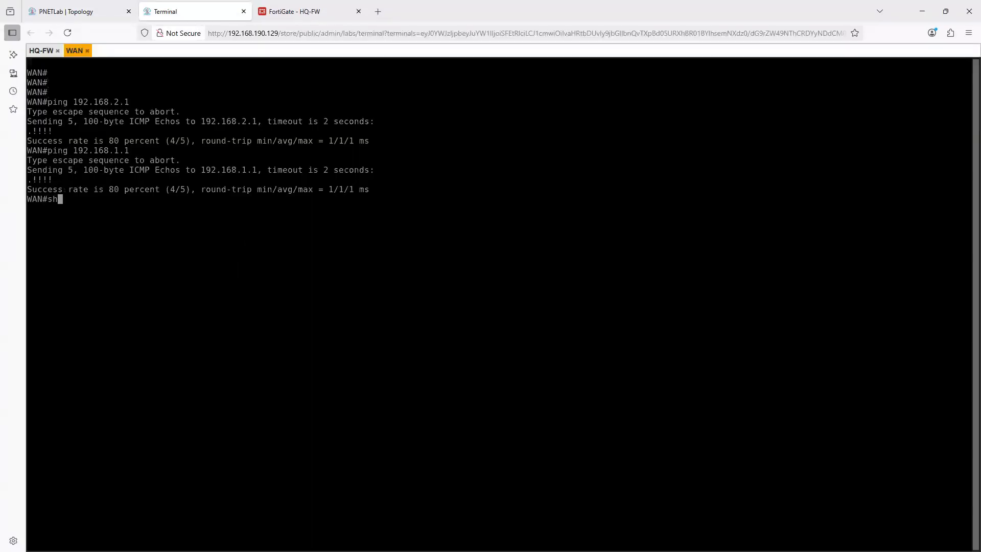
pyautogui.write('ow ip int')
pyautogui.press('BackSpace')
pyautogui.press('BackSpace')
pyautogui.write('p int bri')
pyautogui.press('Tab')
pyautogui.press('Return')
pyautogui.write('sho')
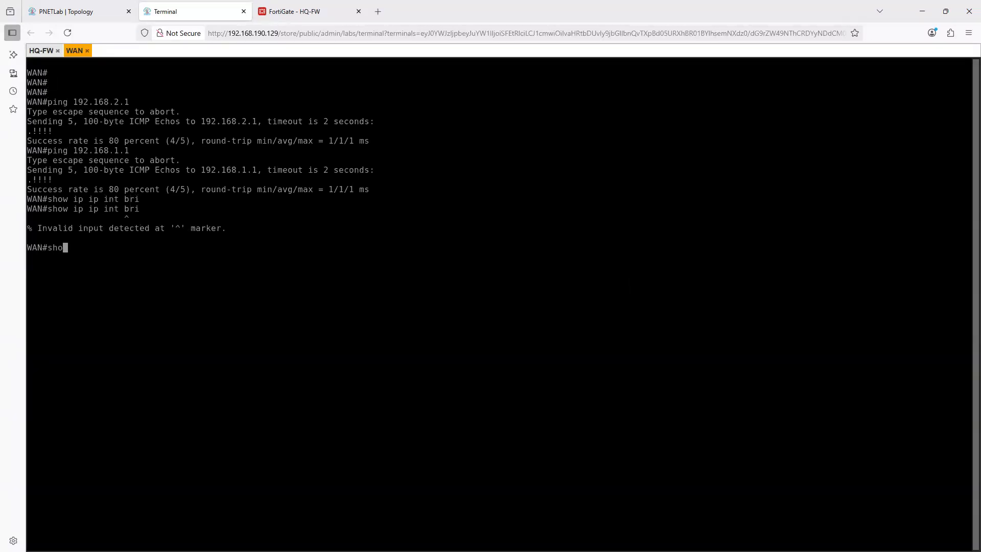
pyautogui.write('w ip int bri')
pyautogui.press('Return')
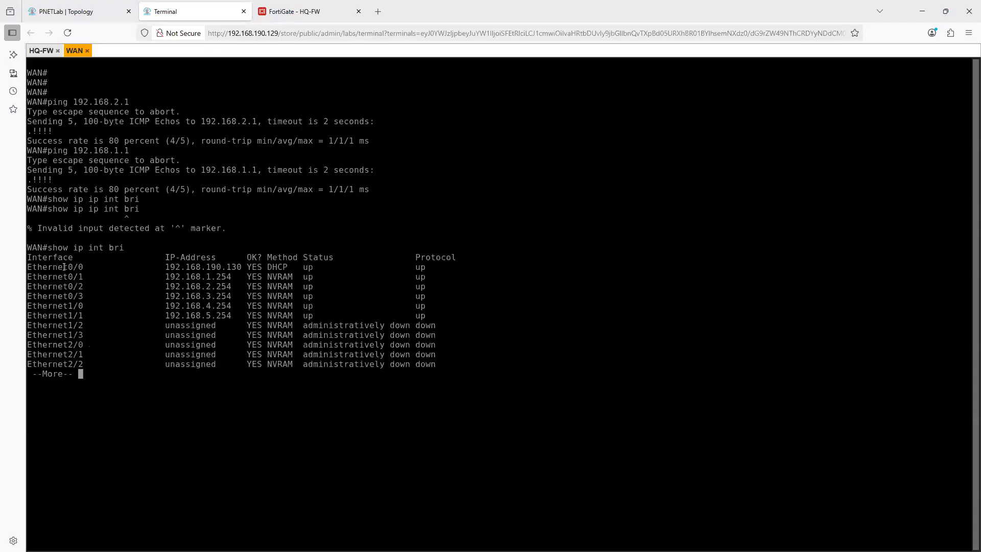
# - Examine the Ethernet0/1 and Ethernet0/2 addresses in the list and compare them with the WAN router's links on the topology
pyautogui.moveTo(74, 276); pyautogui.dragTo(222, 277)
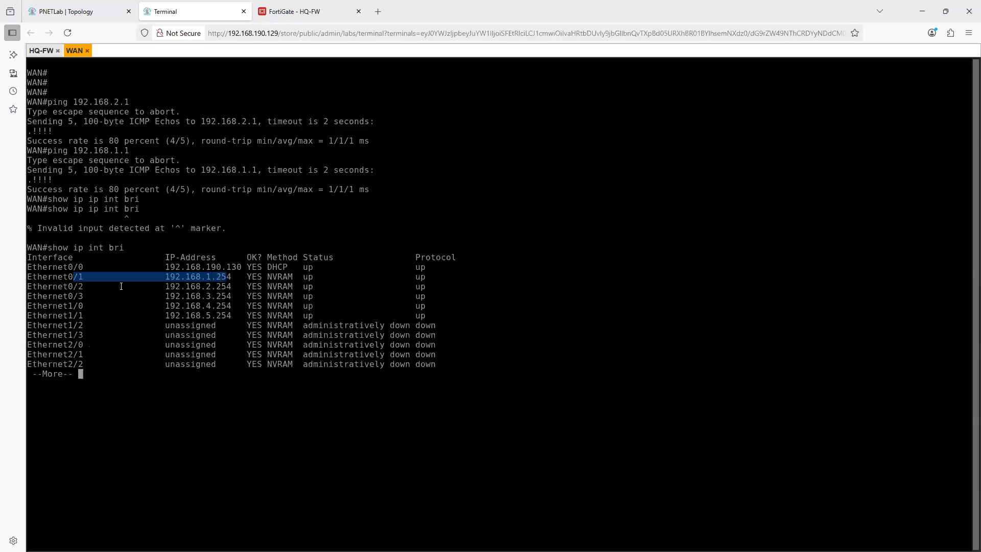
pyautogui.moveTo(121, 287); pyautogui.dragTo(225, 284)
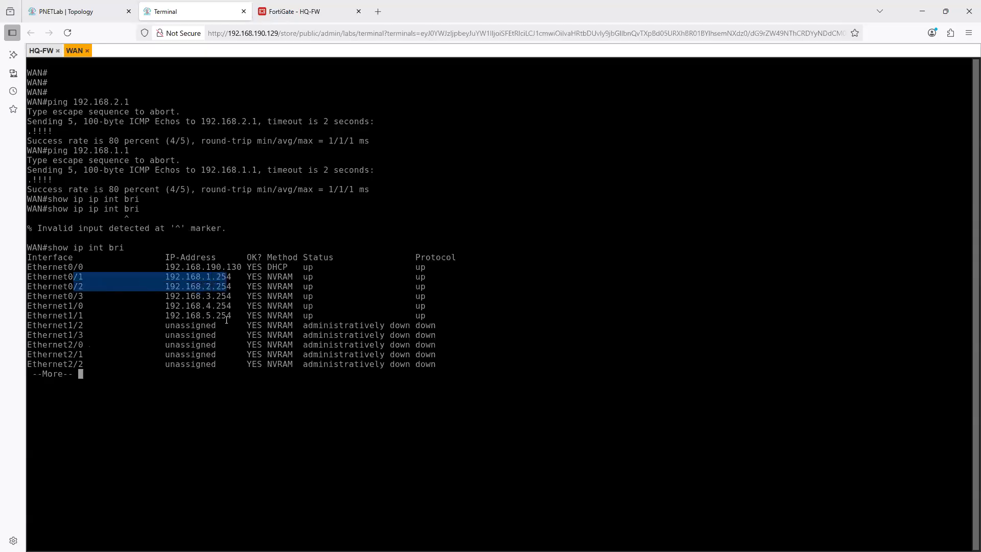
pyautogui.click(66, 11)
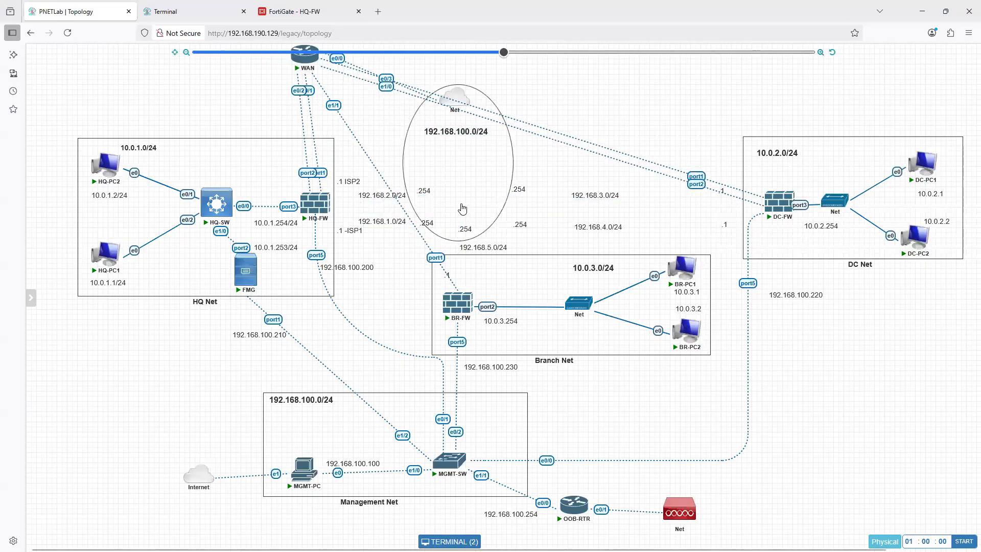
pyautogui.hotkey('ctrl', 'Tab')
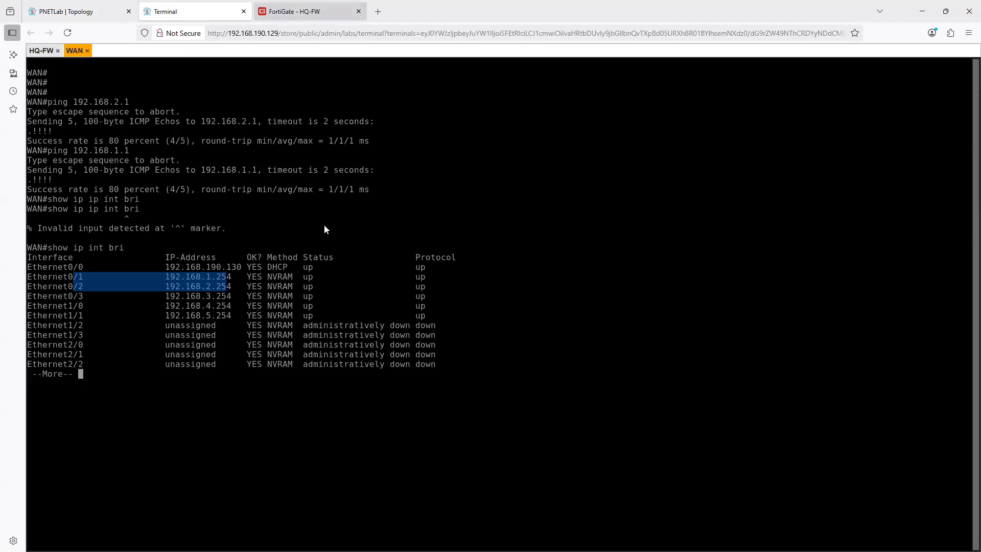
# - Switch to the FortiGate HQ-FW web interface and refresh its network interface list to check the WAN ports
pyautogui.hotkey('ctrl', 'Tab')
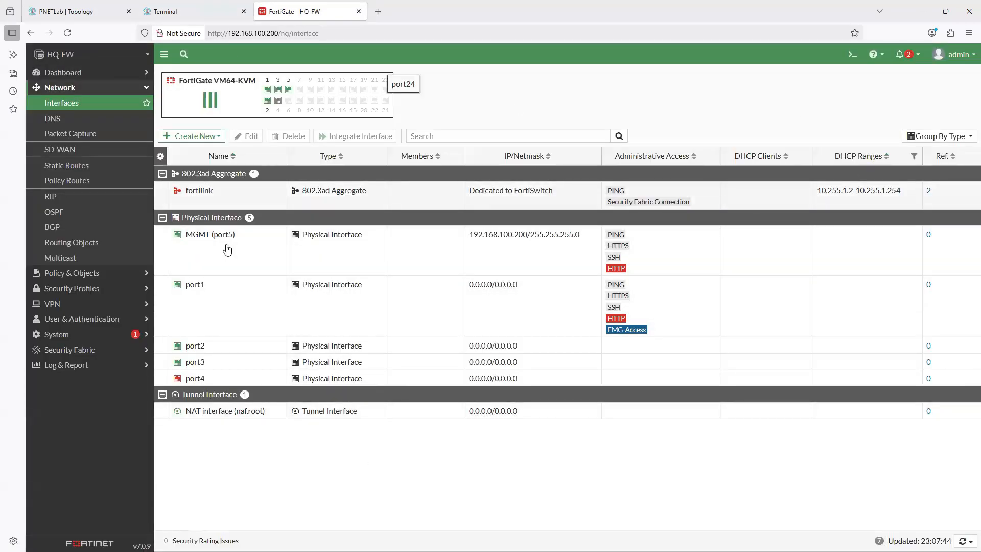
pyautogui.click(69, 115)
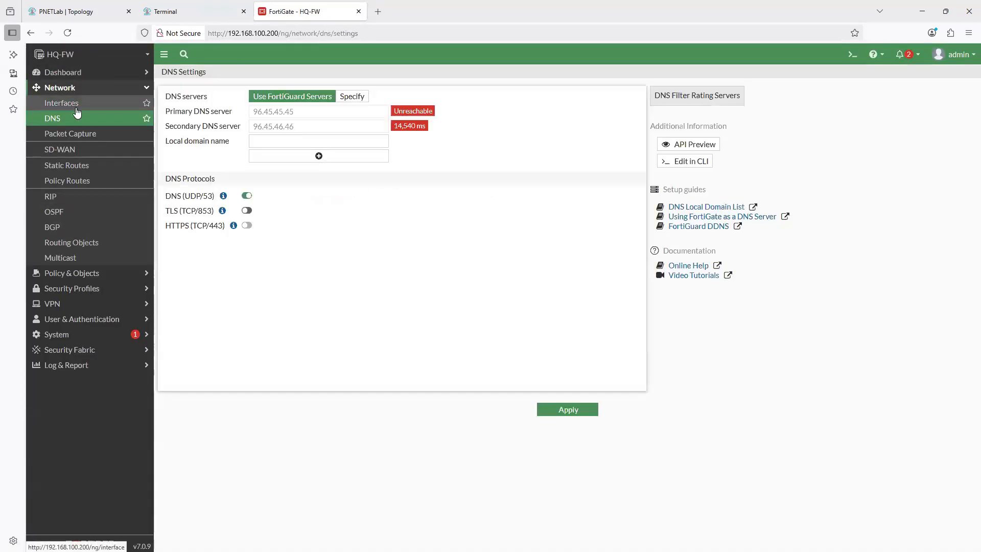
pyautogui.click(66, 104)
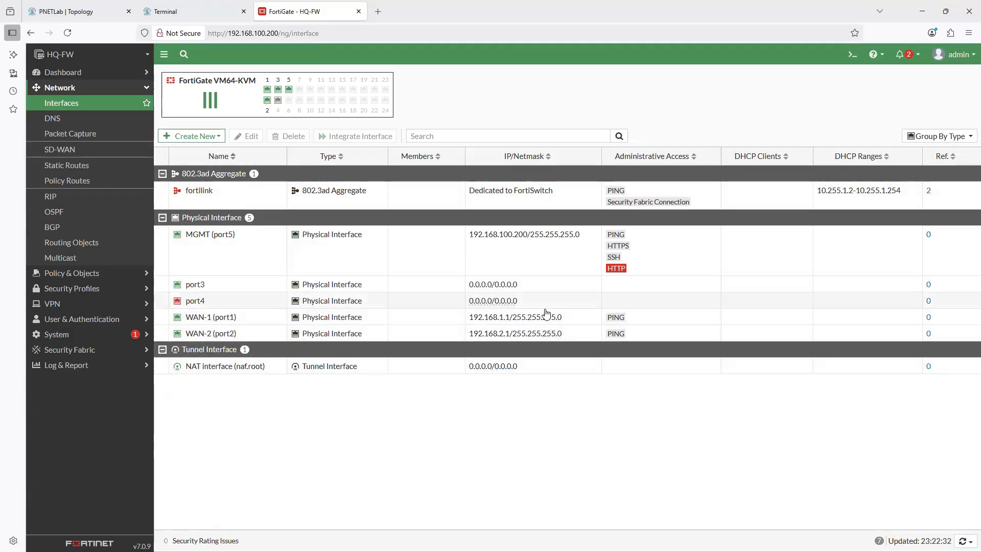
# - Open the WAN-1 (port1) interface settings, review the available role options keeping WAN, and return to the interface list without saving
pyautogui.click(220, 318)
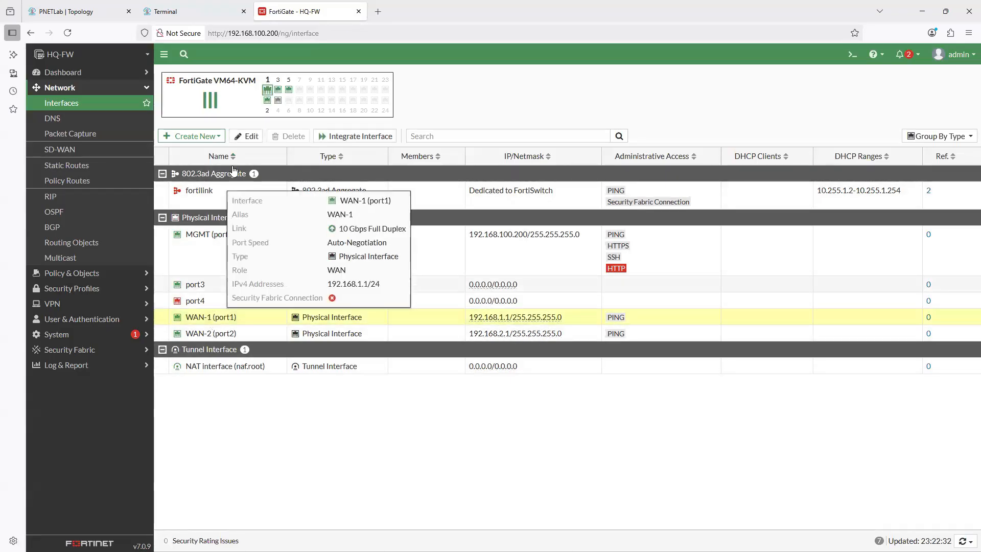
pyautogui.click(248, 136)
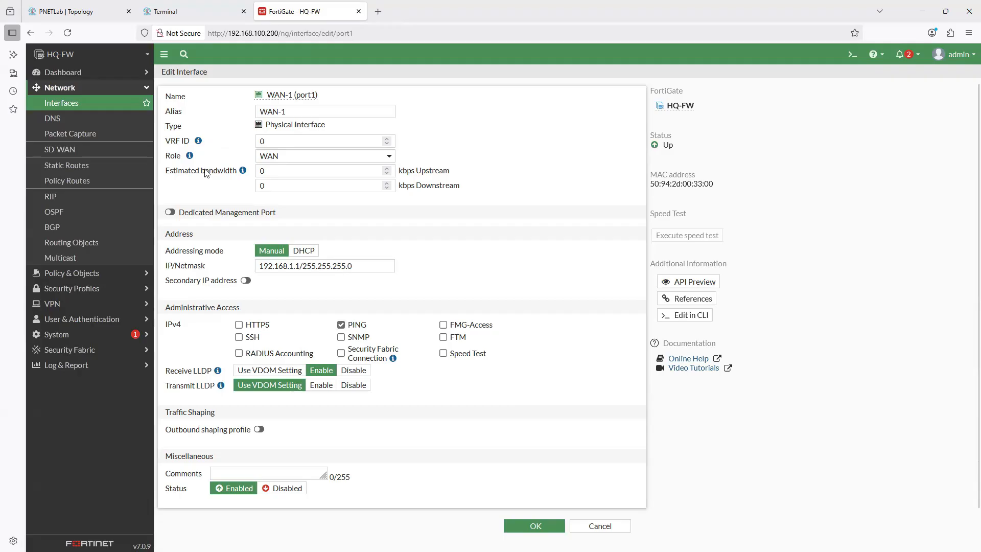
pyautogui.click(388, 158)
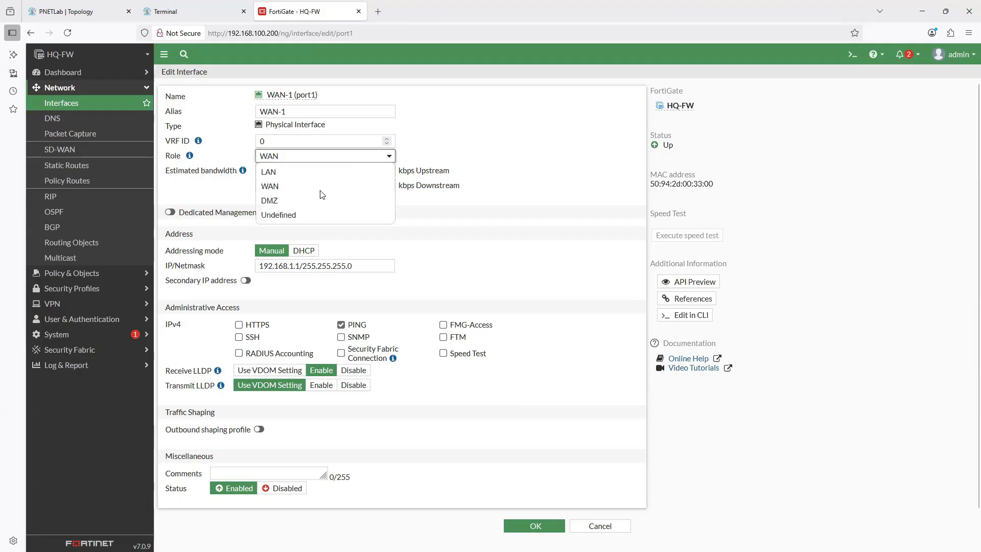
pyautogui.click(331, 185)
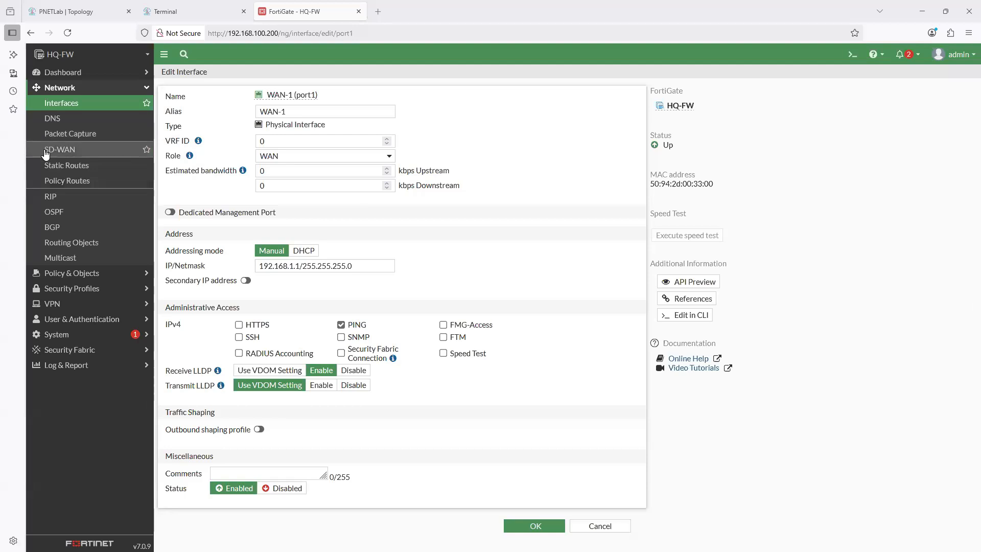
pyautogui.click(65, 104)
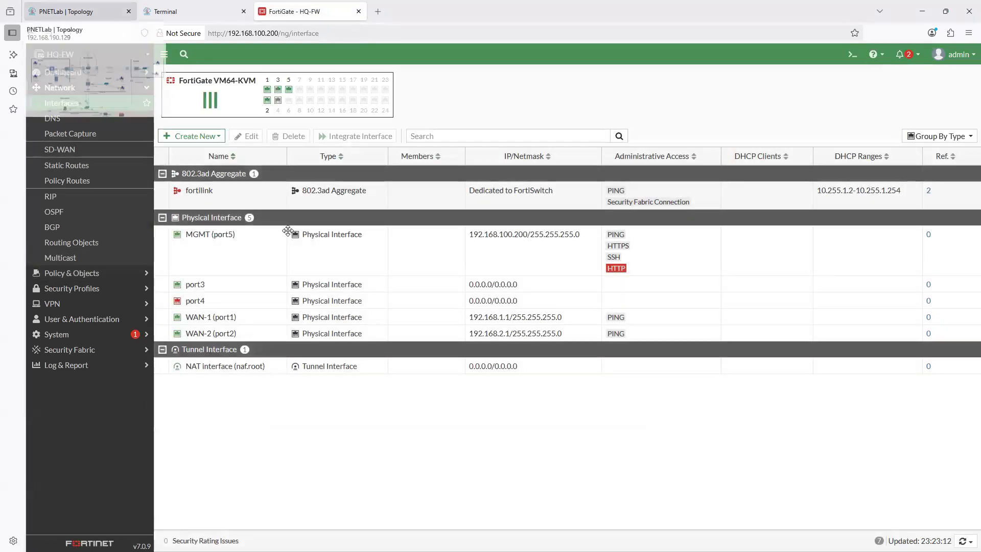
# - Switch to the PNETLab topology and examine HQ-FW and its links
pyautogui.click(77, 11)
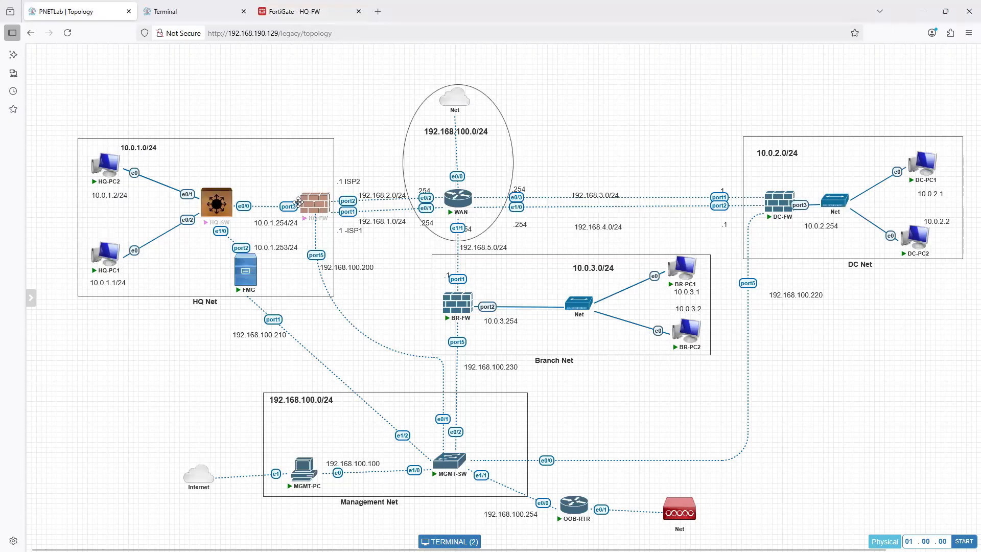
pyautogui.moveTo(312, 212)
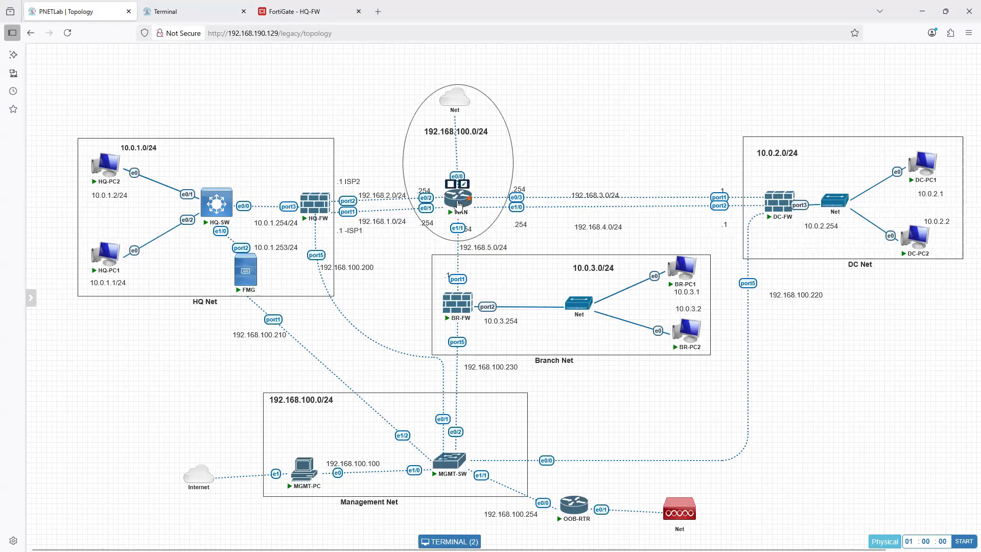
# - Switch to the FortiGate HQ-FW web interface and open the port3 interface settings
pyautogui.moveTo(458, 204); pyautogui.dragTo(460, 208)
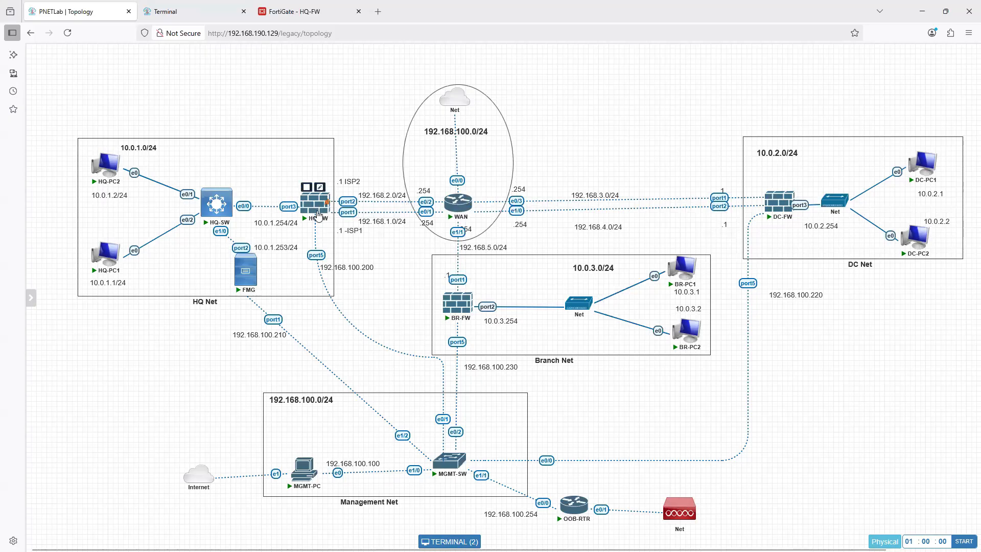
pyautogui.moveTo(461, 203)
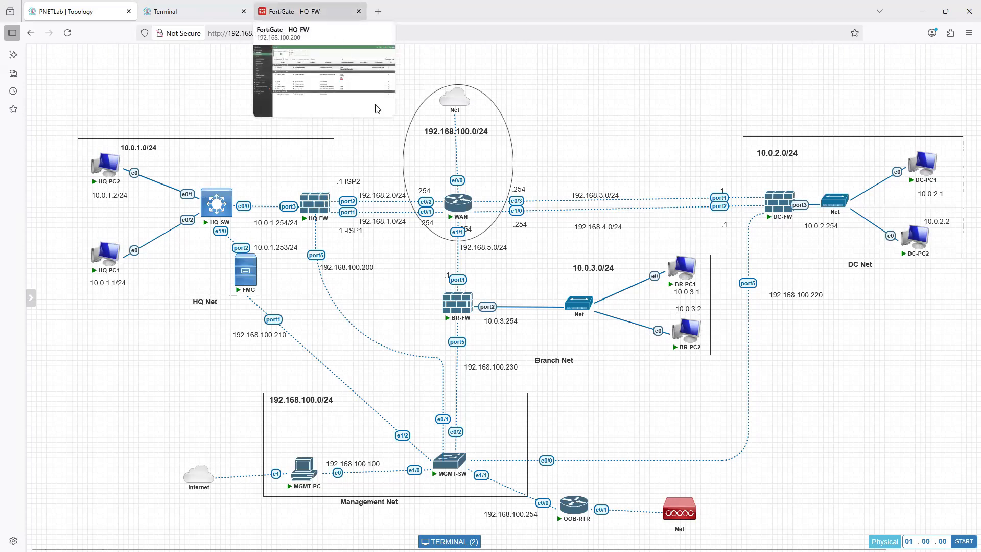
pyautogui.click(289, 12)
pyautogui.click(197, 285)
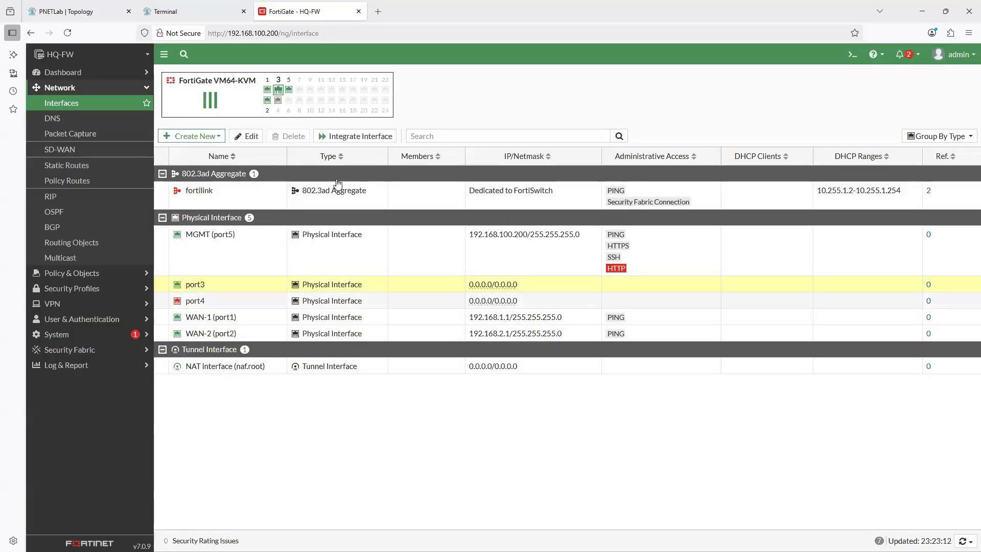
pyautogui.click(245, 137)
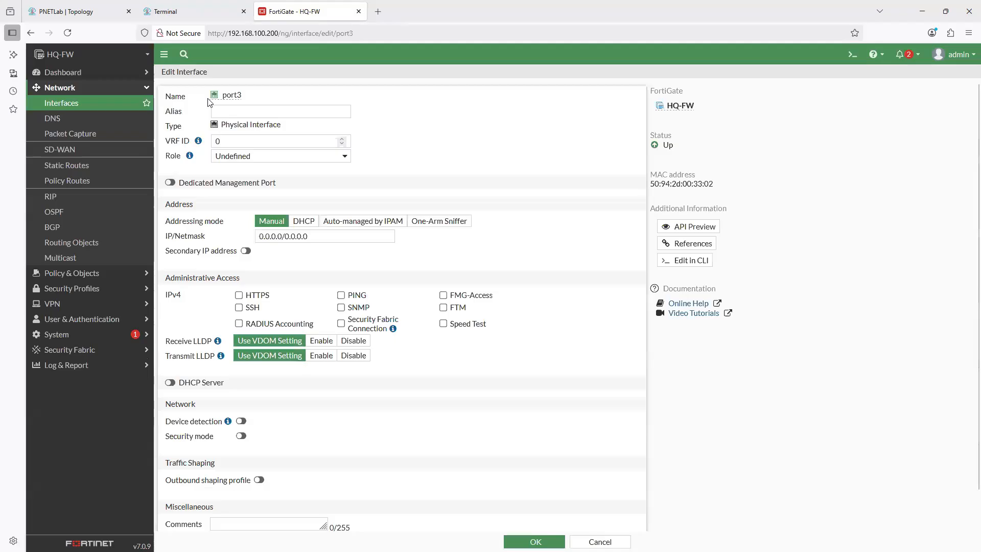
pyautogui.click(229, 112)
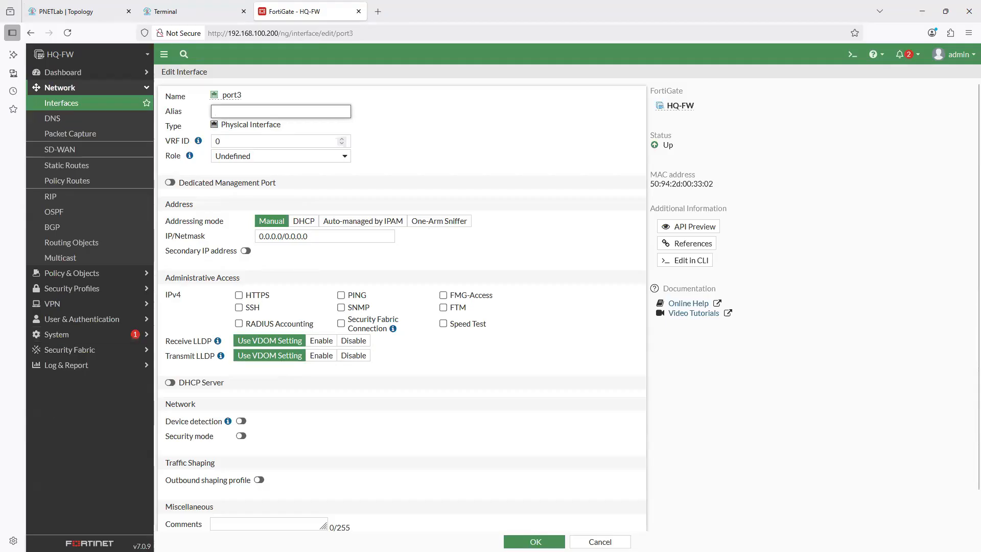
# - Open the HQ-FW CLI console and enter the configuration of system interface port3
pyautogui.click(852, 55)
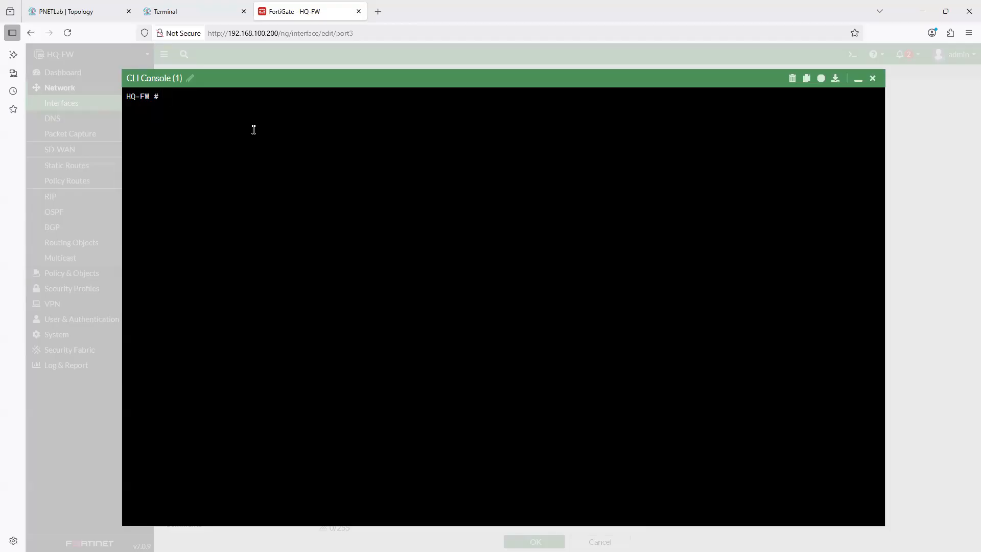
pyautogui.write('config system interface')
pyautogui.press('Return')
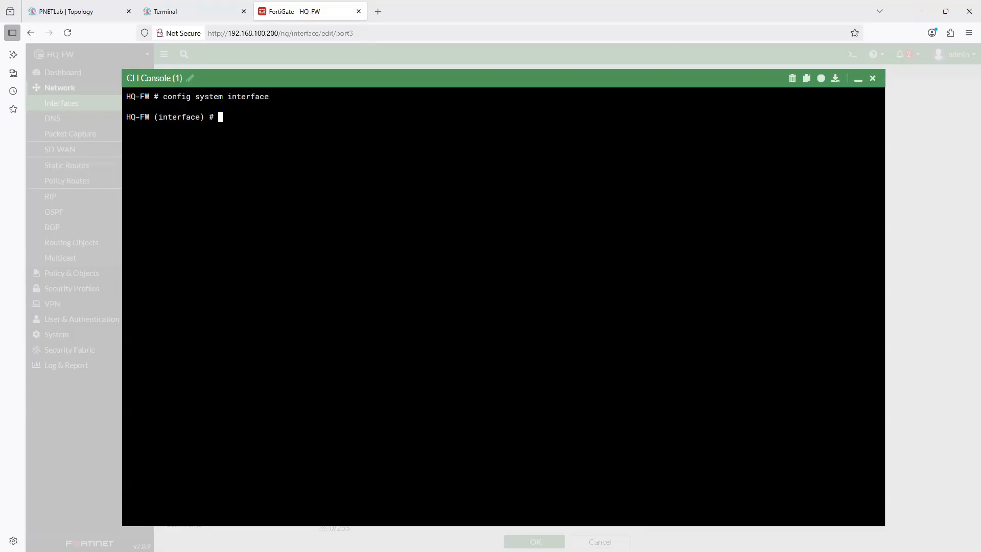
pyautogui.write('edit port1')
pyautogui.press('Return')
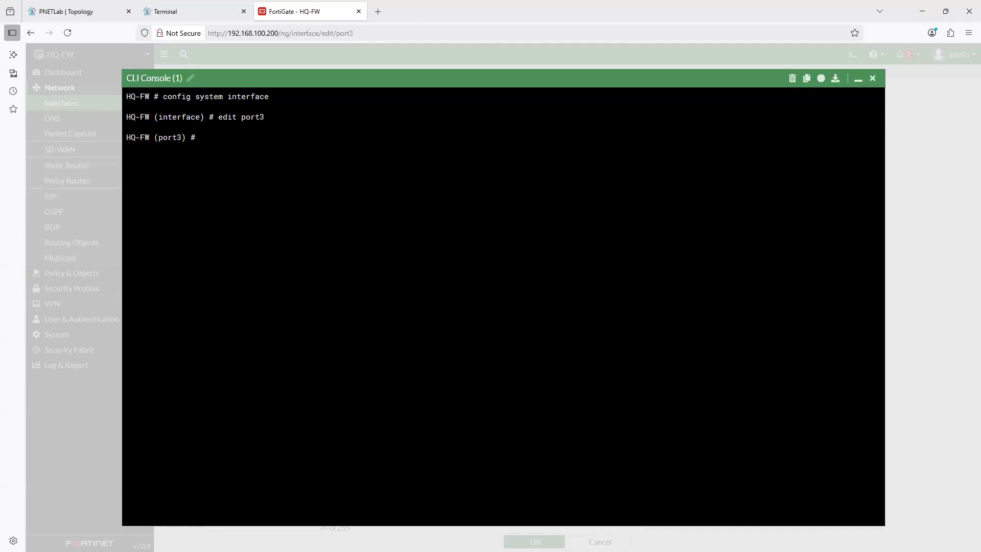
# - Set port3's alias to LAN and its addressing mode to static
pyautogui.write('set allowaccess')
pyautogui.press('BackSpace')
pyautogui.press('BackSpace')
pyautogui.press('BackSpace')
pyautogui.press('BackSpace')
pyautogui.press('BackSpace')
pyautogui.press('BackSpace')
pyautogui.press('BackSpace')
pyautogui.press('BackSpace')
pyautogui.press('BackSpace')
pyautogui.write('ias LAN')
pyautogui.press('Return')
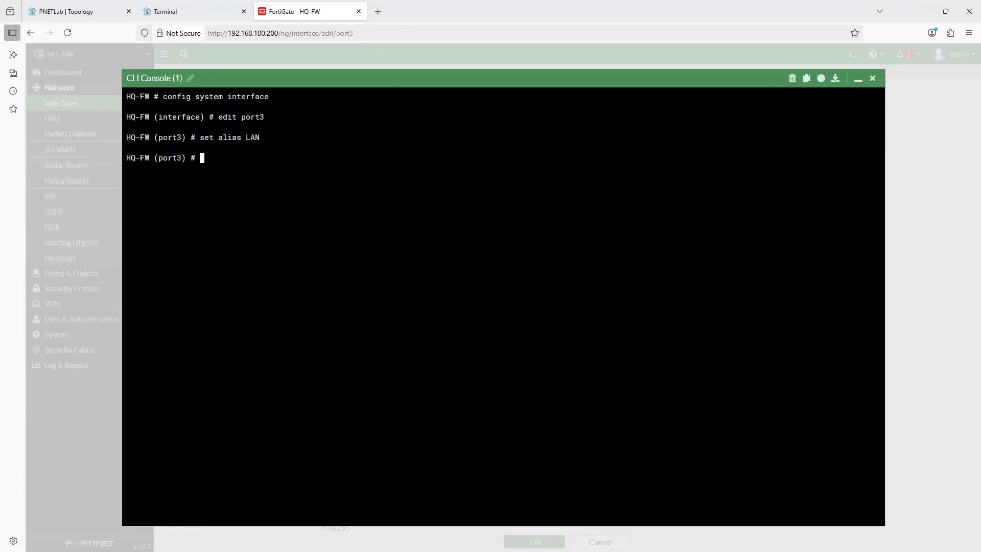
pyautogui.write('set mode static')
pyautogui.press('Return')
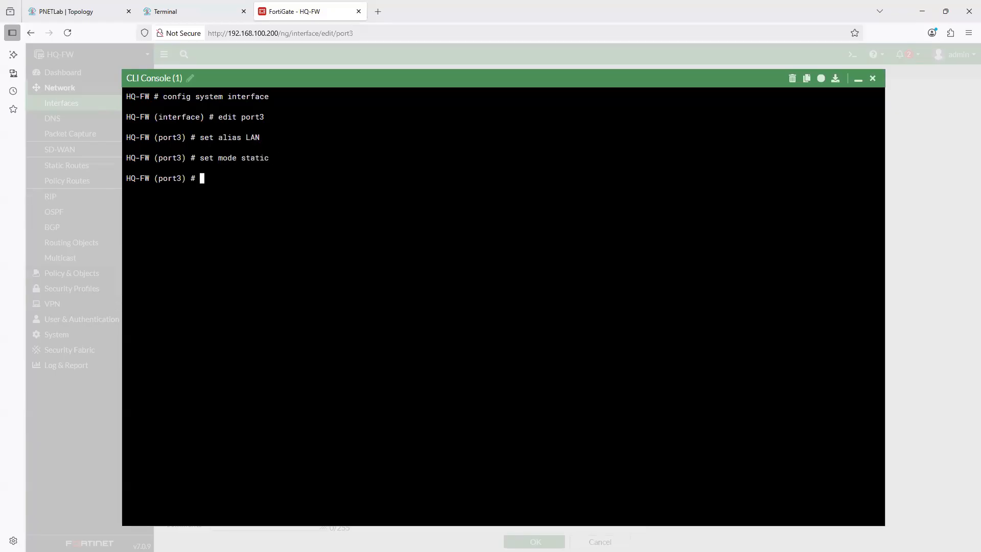
# - Check HQ-FW's LAN address on the topology and set port3's IP to 10.0.1.254 255.255.255.0
pyautogui.write('set ip')
pyautogui.click(88, 15)
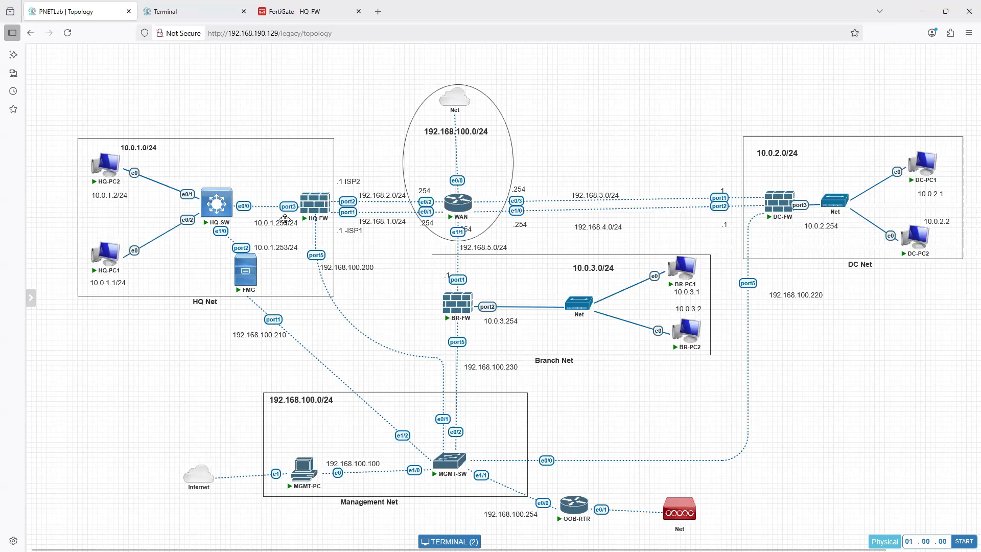
pyautogui.click(293, 11)
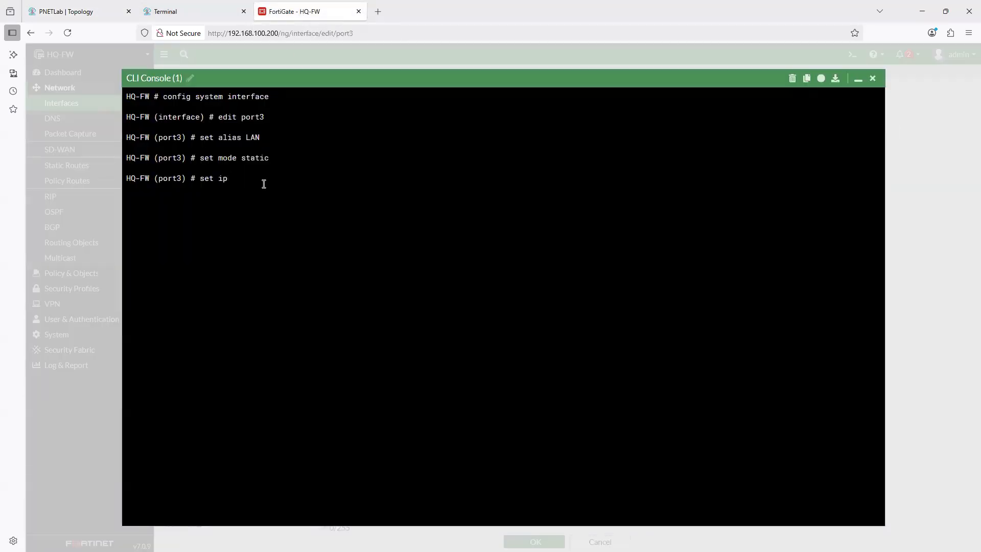
pyautogui.write('10.0.1.254')
pyautogui.write('255.255.255.0')
pyautogui.press('Return')
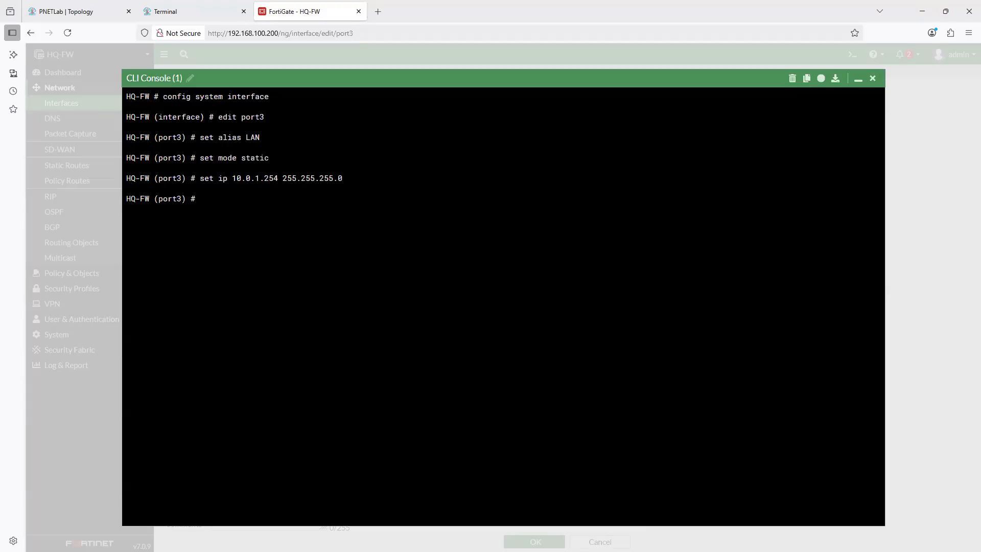
# - Give port3 the lan role, allow ping access on it, and end the interface configuration to save it
pyautogui.write('set role lan')
pyautogui.press('Return')
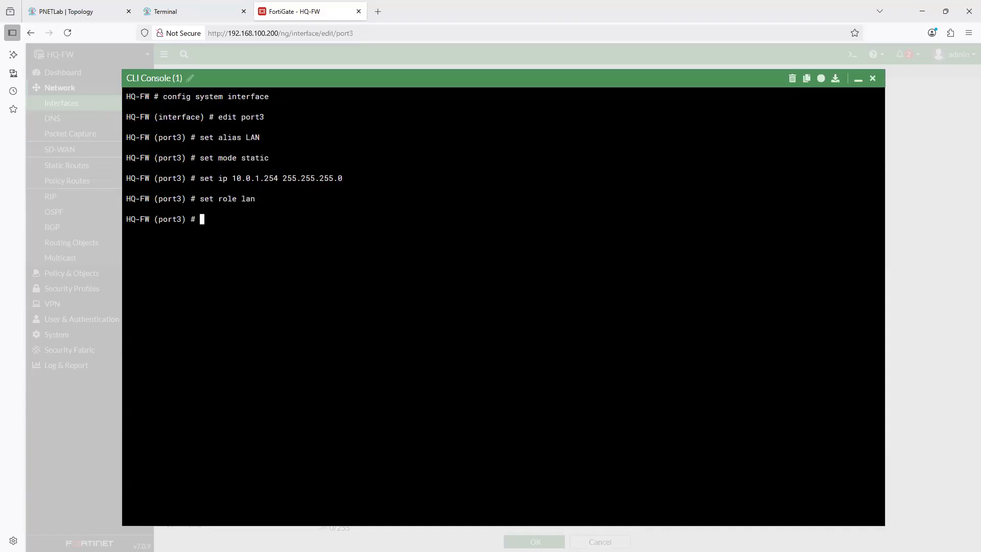
pyautogui.write('set allowaccess ping')
pyautogui.press('Return')
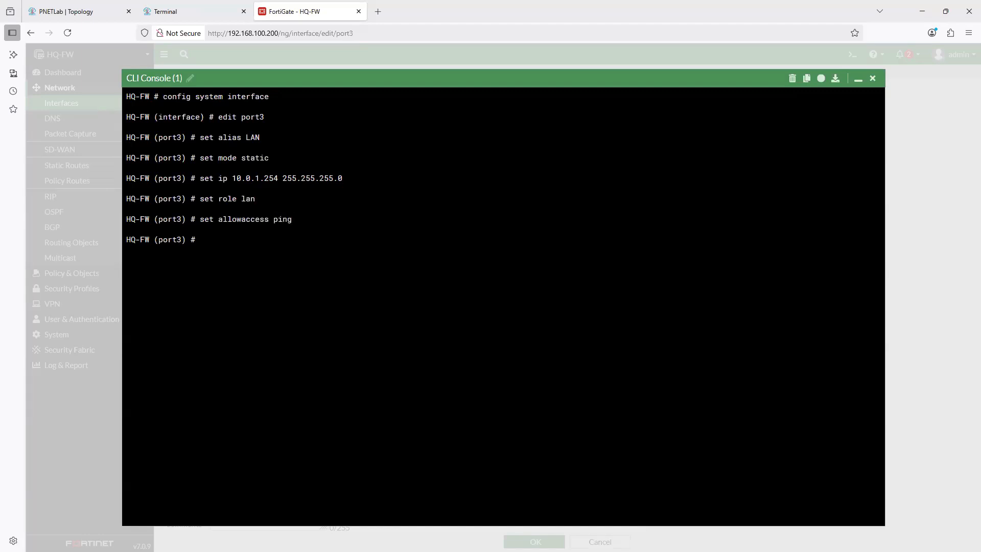
pyautogui.write('end')
pyautogui.press('Return')
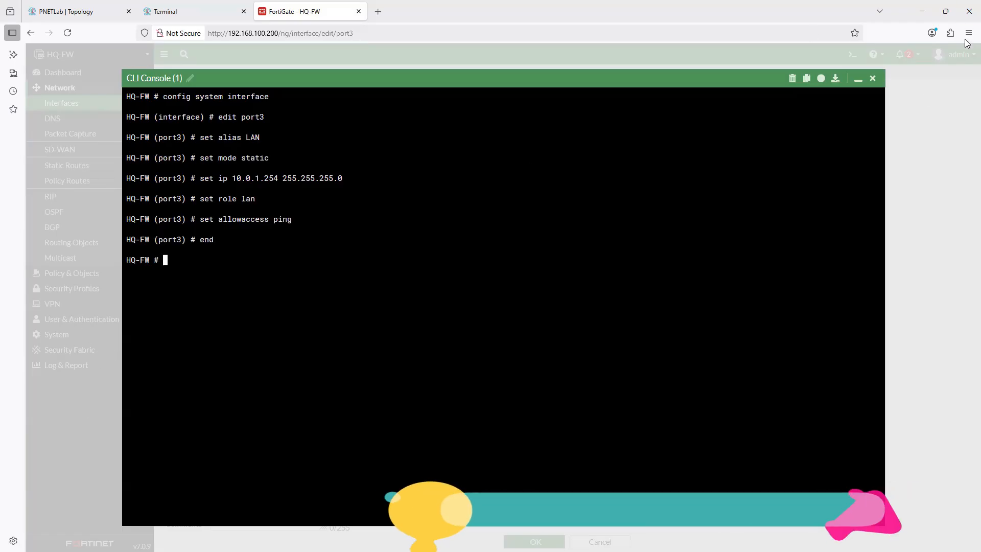
# - Minimize the CLI console, reload the interface list, and open the LAN (port3) settings to check the new configuration
pyautogui.click(859, 79)
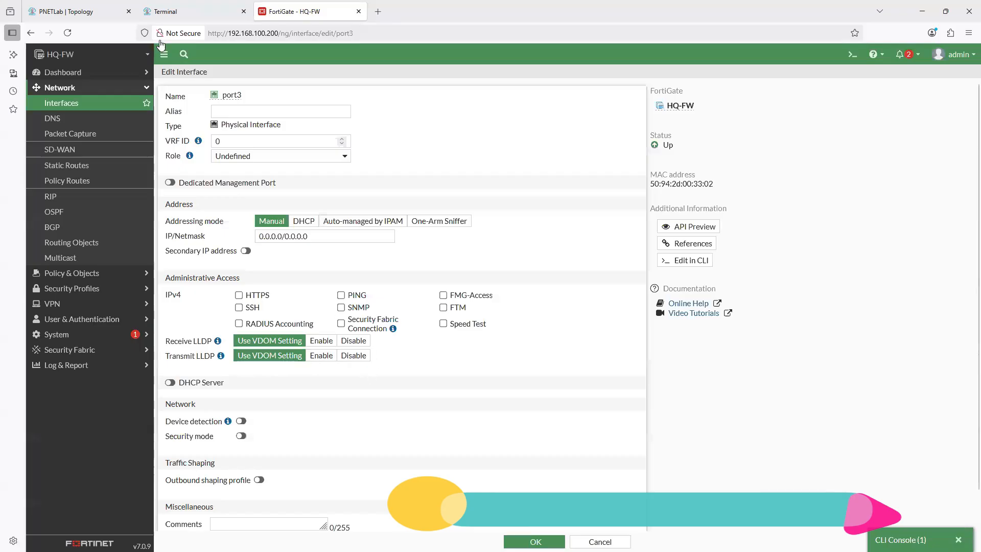
pyautogui.click(77, 110)
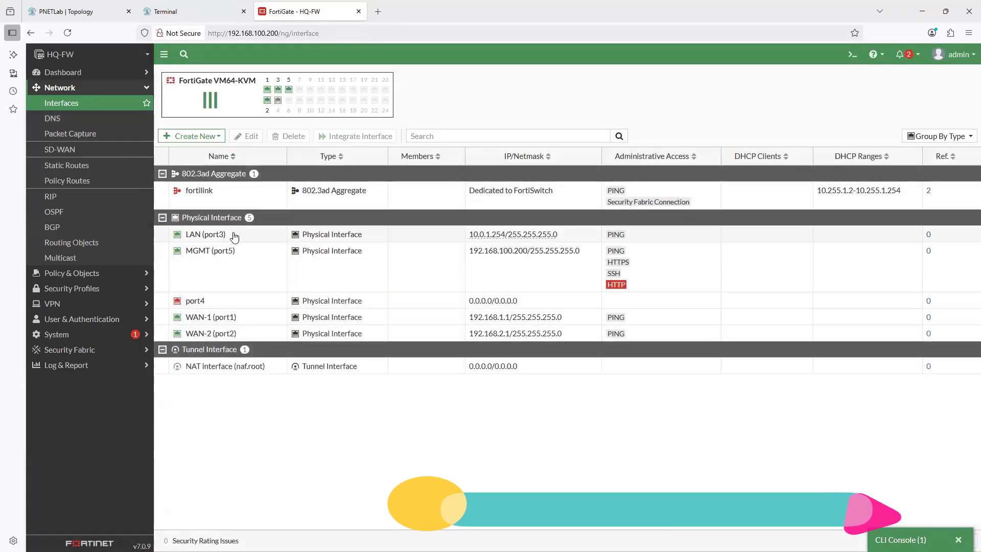
pyautogui.click(215, 235)
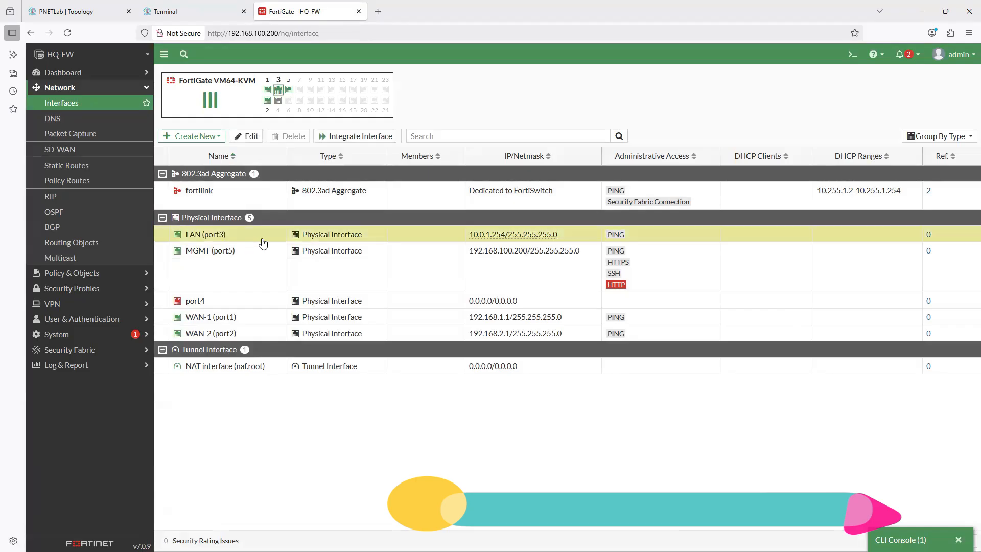
pyautogui.doubleClick(202, 235)
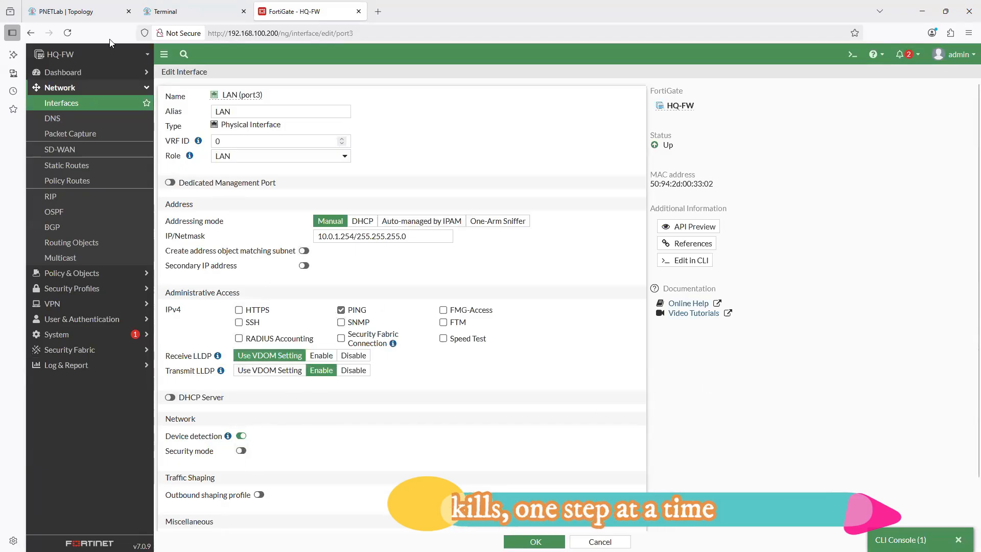
# - Open HQ-PC1's console from the PNETLab topology and display its wired network properties in Network Manager
pyautogui.click(174, 11)
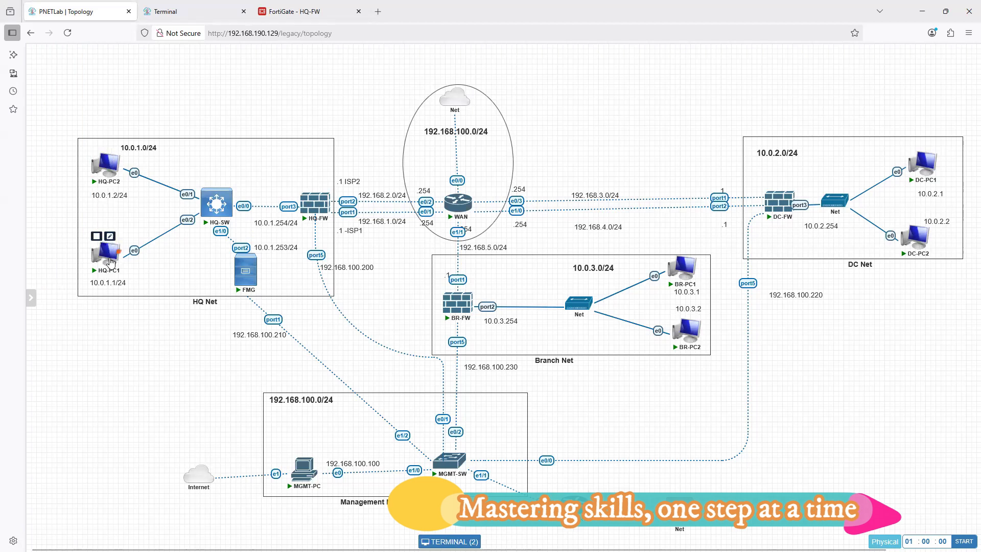
pyautogui.click(111, 262)
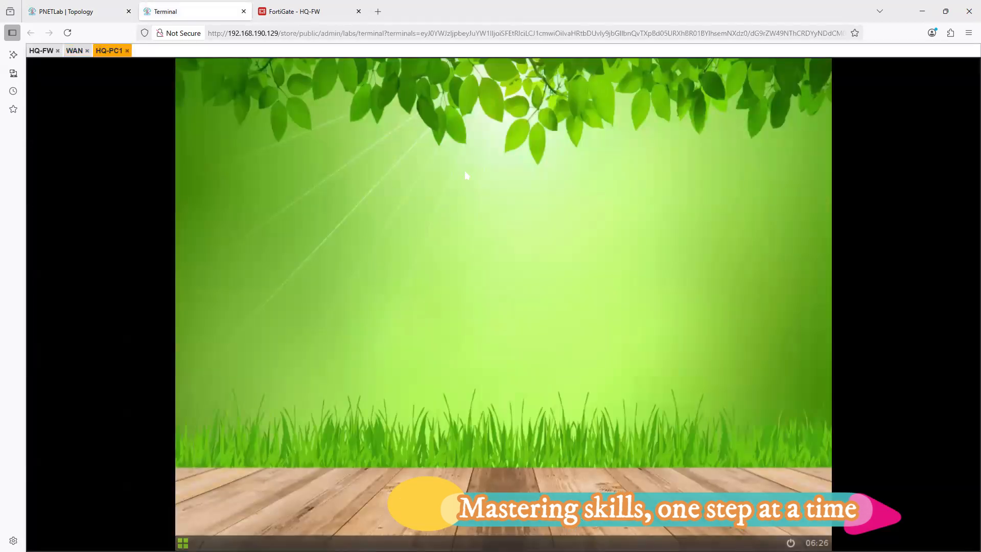
pyautogui.rightClick(465, 176)
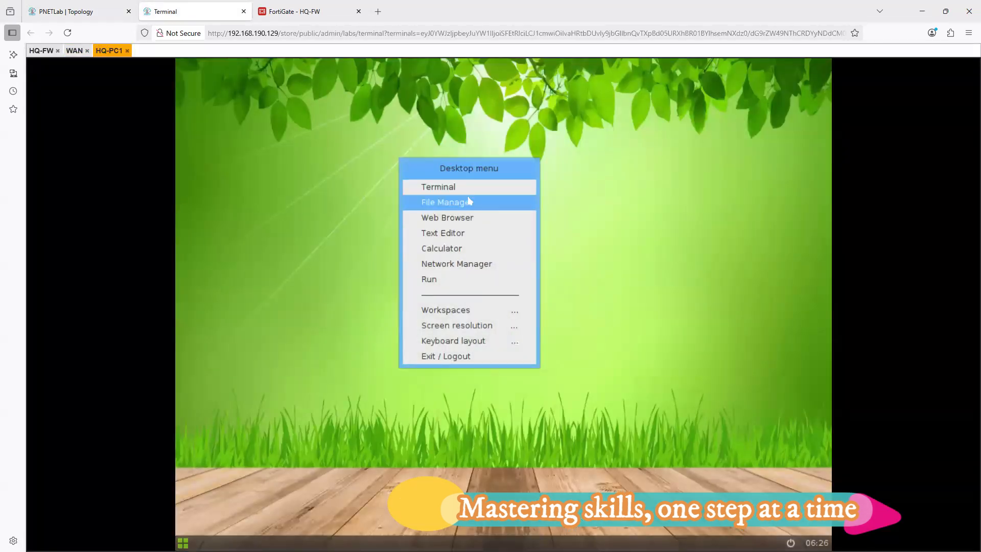
pyautogui.click(480, 264)
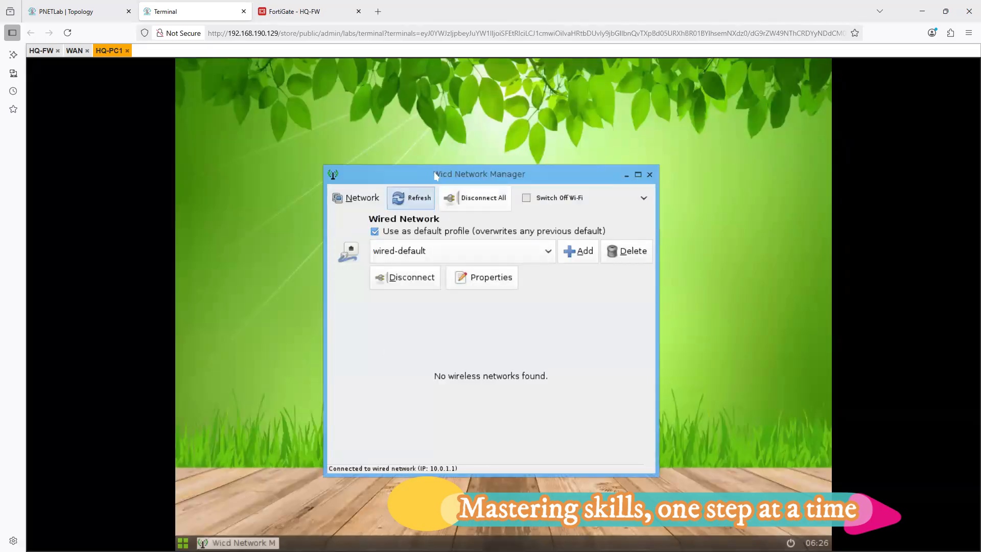
pyautogui.click(483, 277)
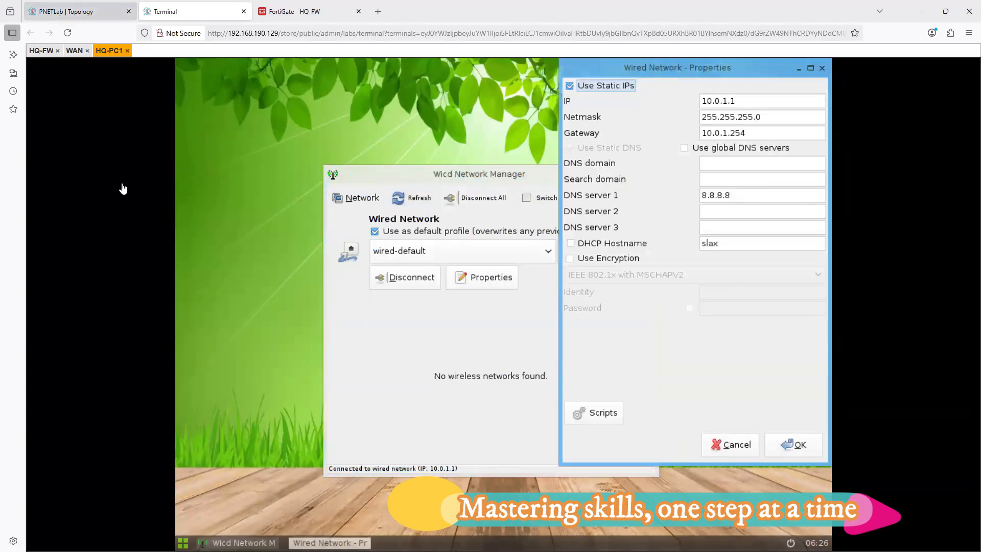
# - Compare HQ-PC1's static addressing with the topology, accept the wired network properties, and close Network Manager
pyautogui.click(77, 12)
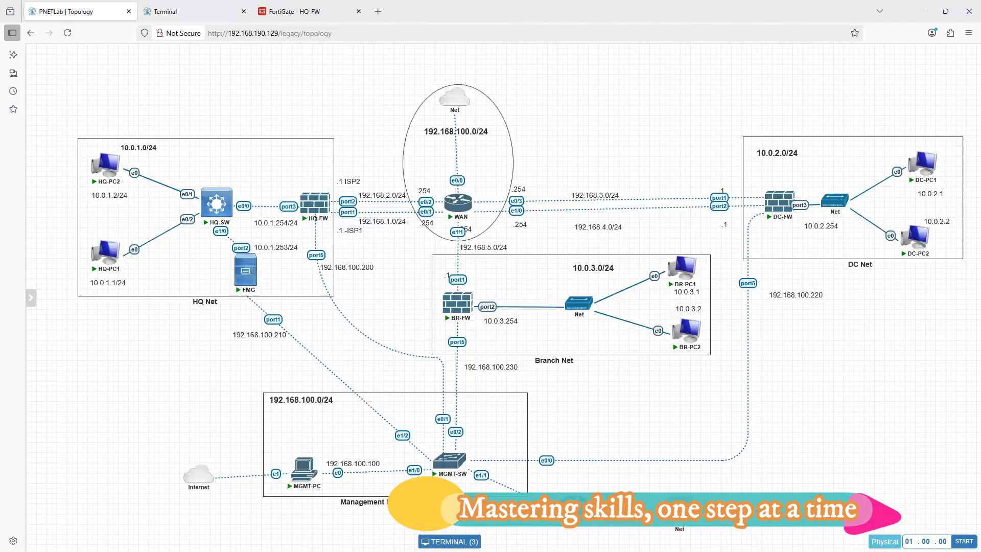
pyautogui.moveTo(106, 251)
pyautogui.mouseDown()
pyautogui.moveTo(106, 233)
pyautogui.moveTo(106, 251)
pyautogui.mouseUp()
pyautogui.click(165, 11)
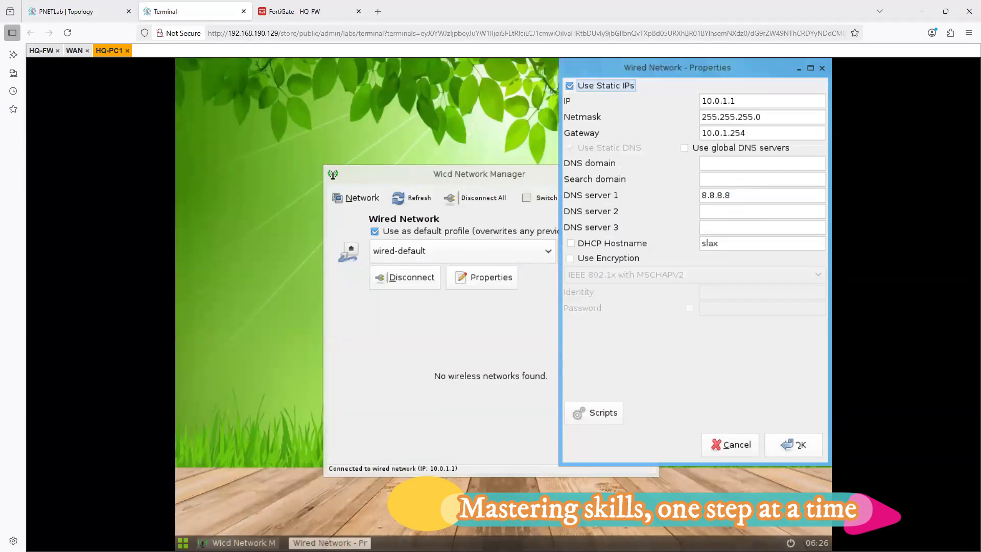
pyautogui.click(796, 444)
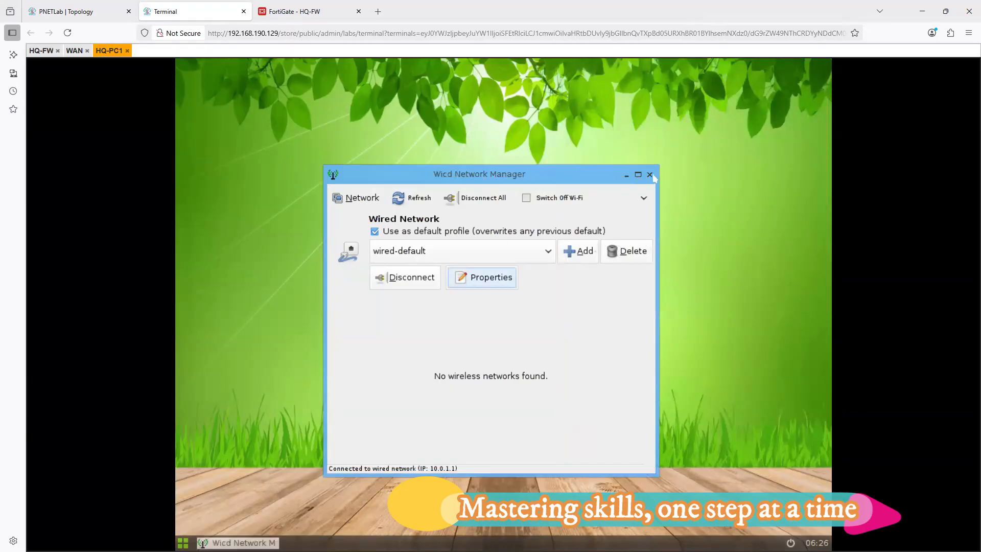
pyautogui.click(652, 174)
# - Open a terminal on HQ-PC1 and ping its gateway 10.0.1.254
pyautogui.rightClick(409, 167)
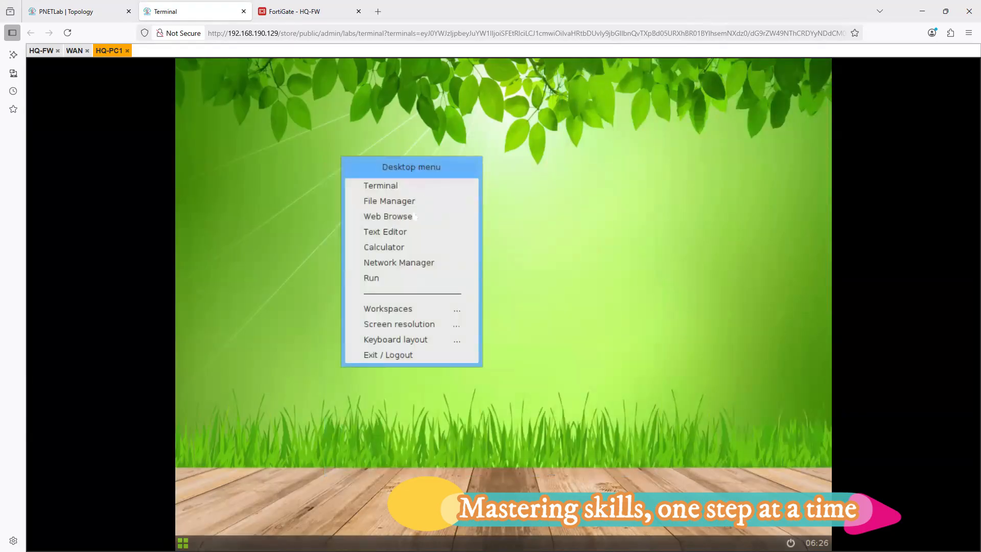
pyautogui.click(385, 189)
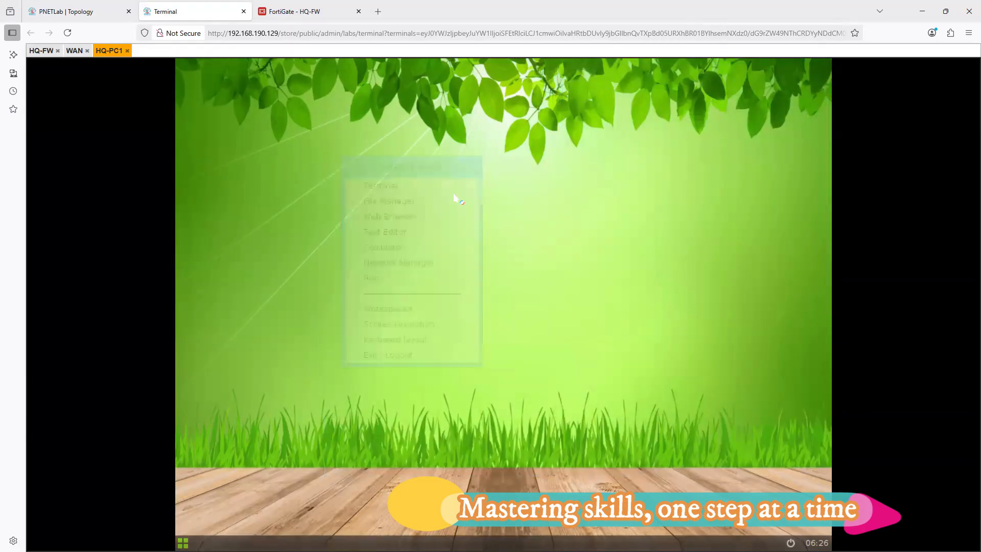
pyautogui.write('ping ')
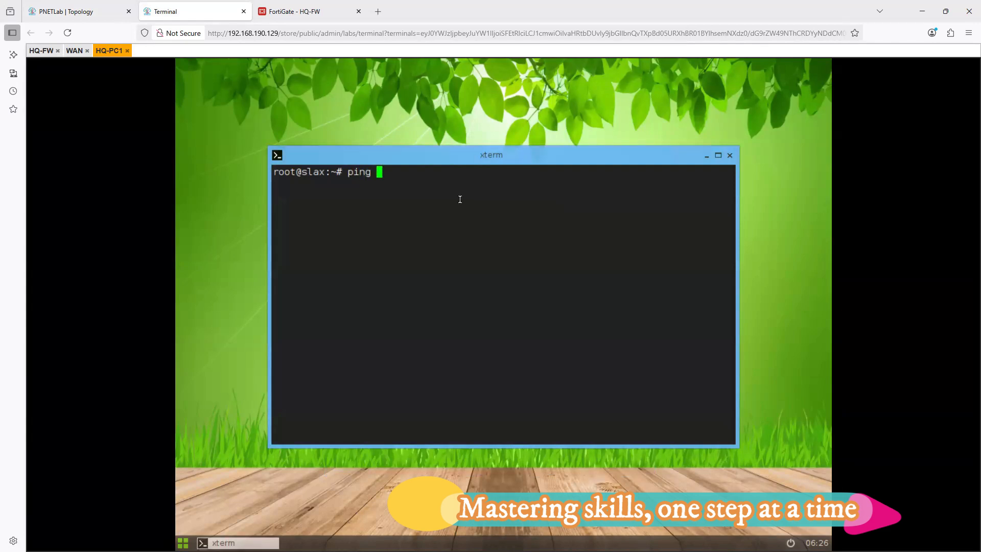
pyautogui.write('10.0.1.254')
pyautogui.press('Return')
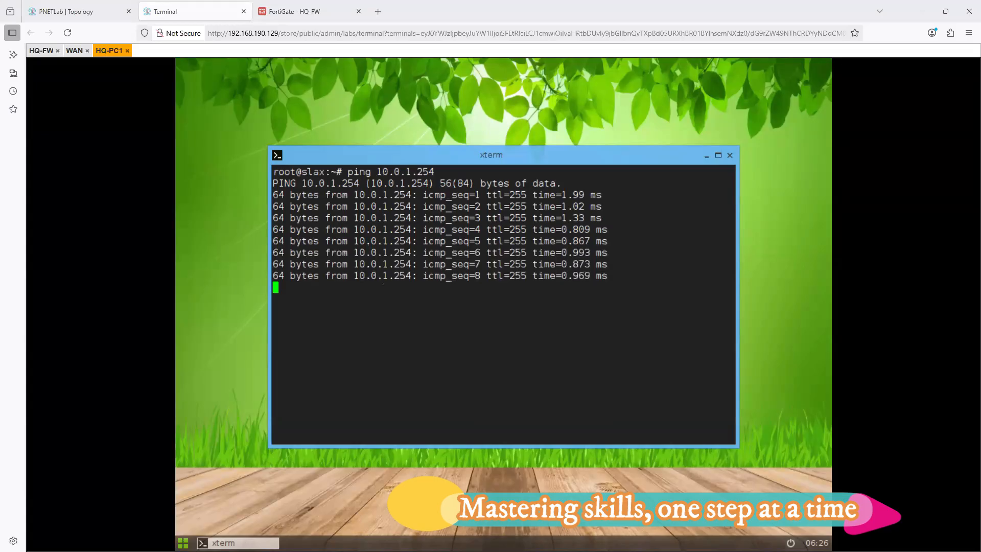
# - Return to the HQ-FW CLI console and try the command ping 8.8.8.8
pyautogui.click(77, 11)
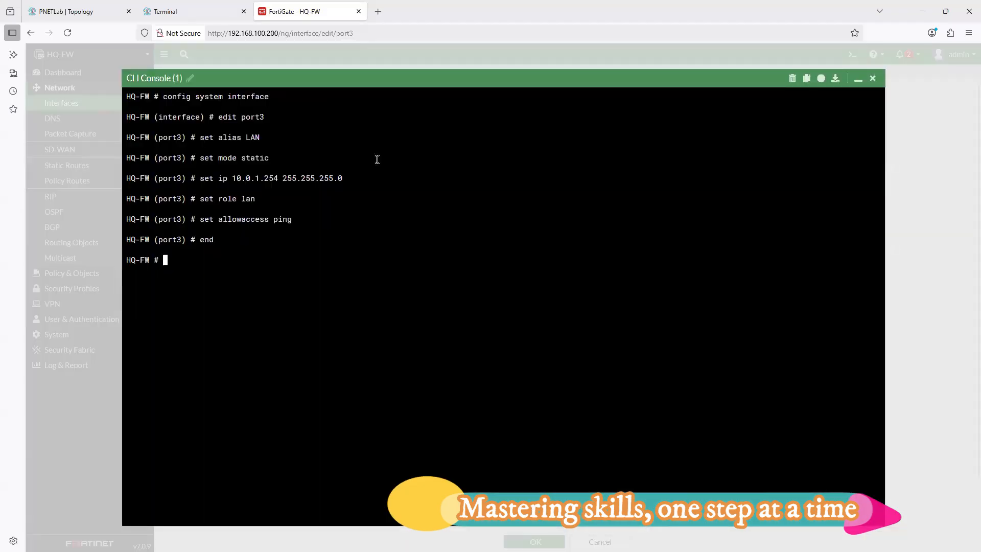
pyautogui.write('ping ')
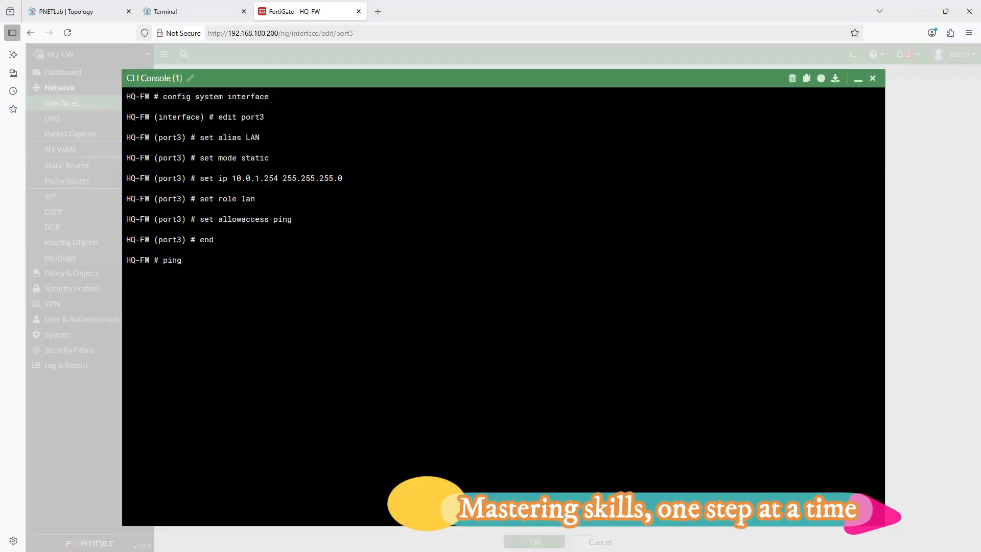
pyautogui.write('8.8.8.8')
pyautogui.press('Return')
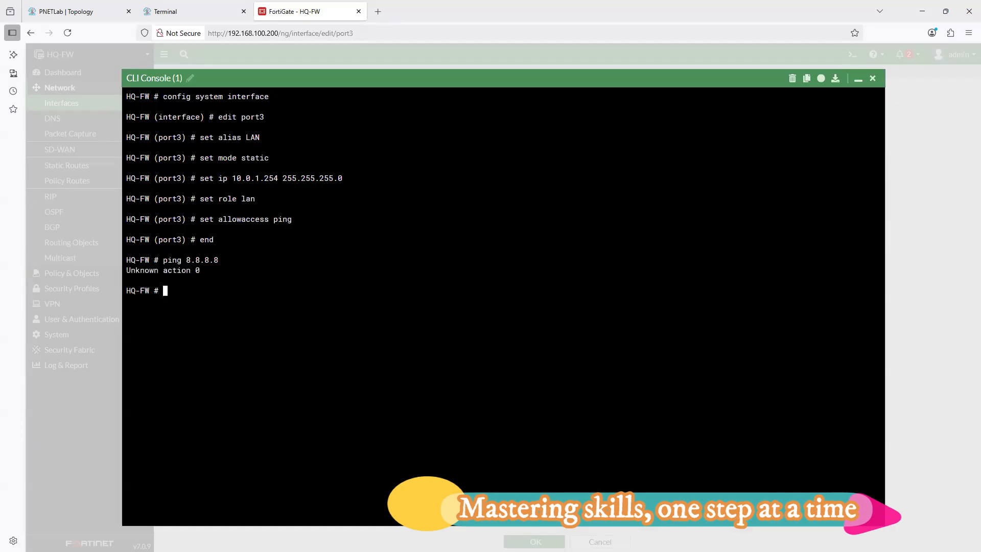
# - Test internet reachability from HQ-FW by running execute ping 8.8.8.8, stopping it after several attempts
pyautogui.press('Up')
pyautogui.press('Home')
pyautogui.write('execute')
pyautogui.press('Return')
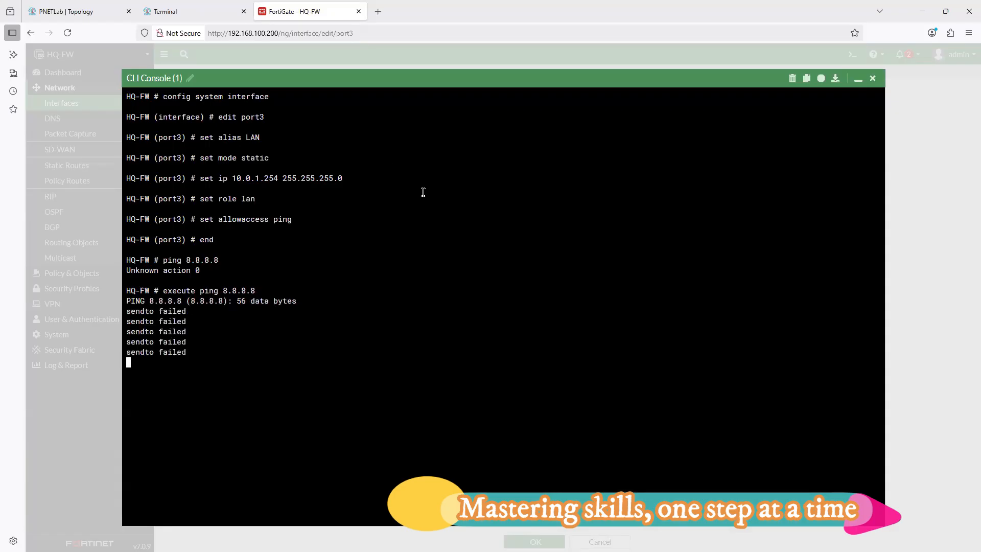
pyautogui.hotkey('ctrl', 'c')
pyautogui.press('Return')
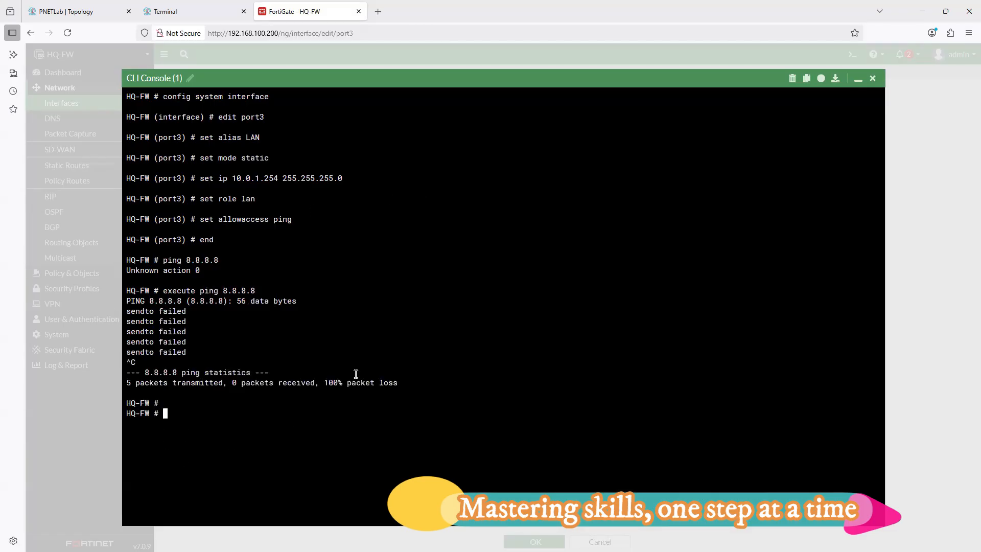
# - Display HQ-FW's DNS configuration with show system dns and examine the primary and secondary servers
pyautogui.write('s')
pyautogui.press('BackSpace')
pyautogui.write('show system dns')
pyautogui.press('Return')
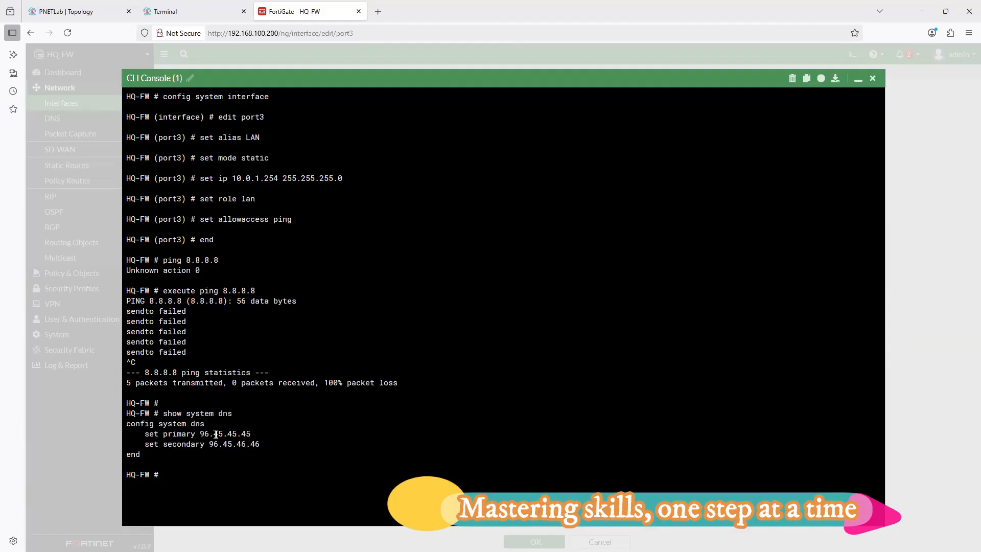
pyautogui.moveTo(200, 434); pyautogui.dragTo(262, 444)
pyautogui.click(202, 447)
# - Enter HQ-FW's system DNS configuration and set the primary server to 8.8.8.8
pyautogui.write('config system dns')
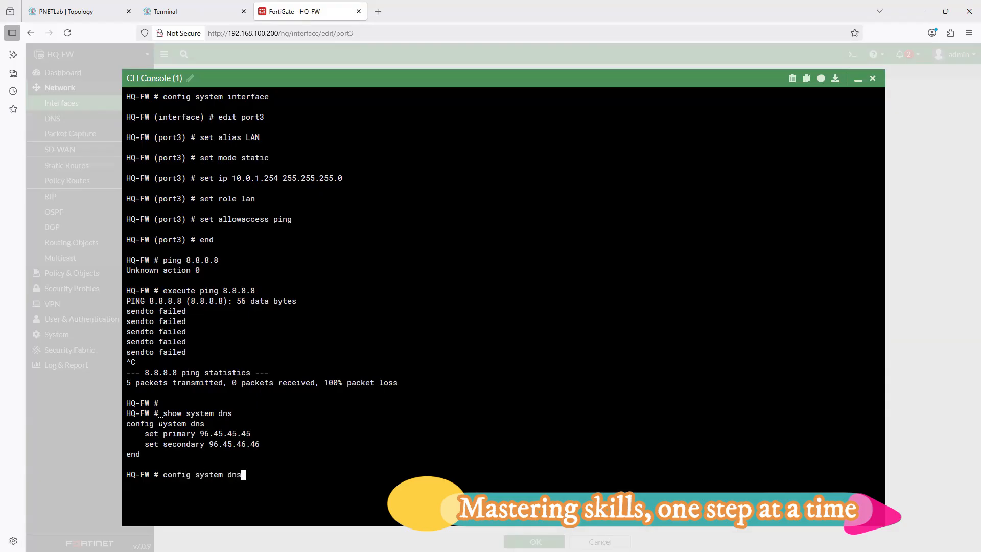
pyautogui.press('Return')
pyautogui.write('set primary ')
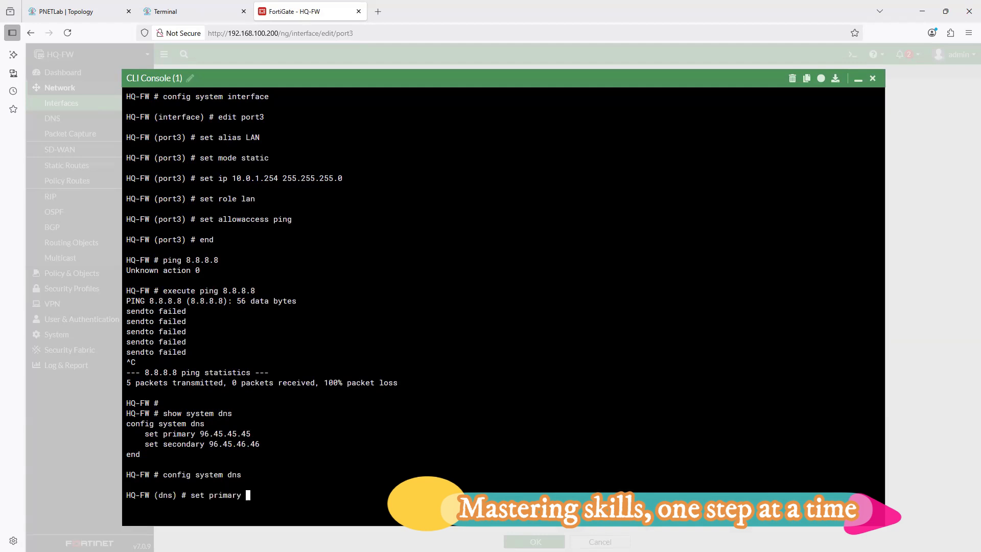
pyautogui.write('8.8.8.8')
pyautogui.press('Return')
# - Set the secondary DNS server to 1.1.1.1 and end the DNS configuration
pyautogui.write('set secondary')
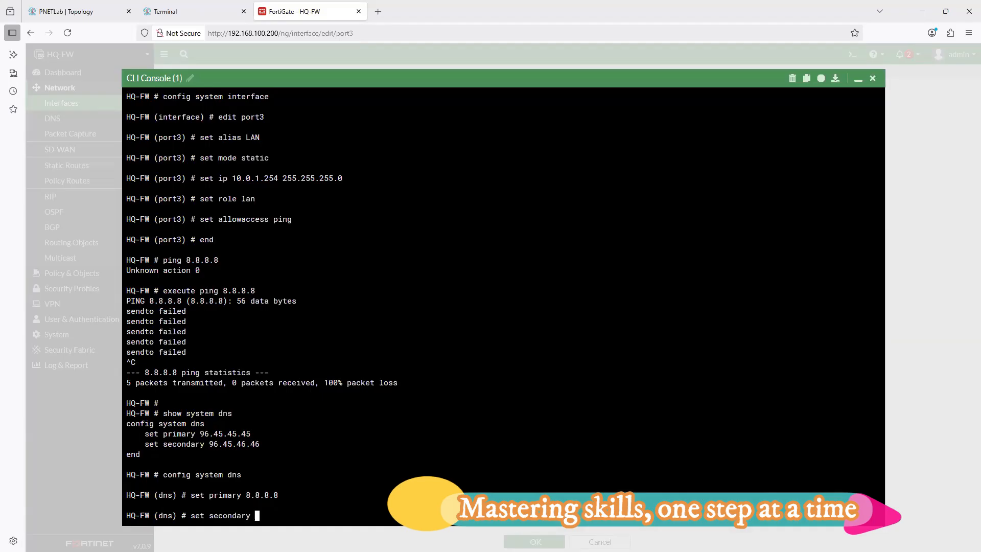
pyautogui.write('.1.1.1')
pyautogui.press('Return')
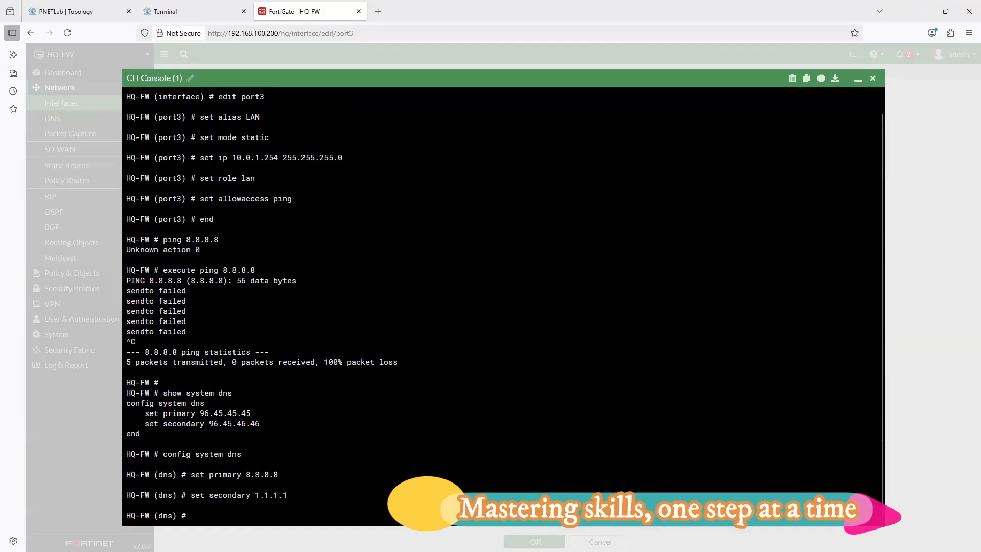
pyautogui.write('end')
pyautogui.press('Return')
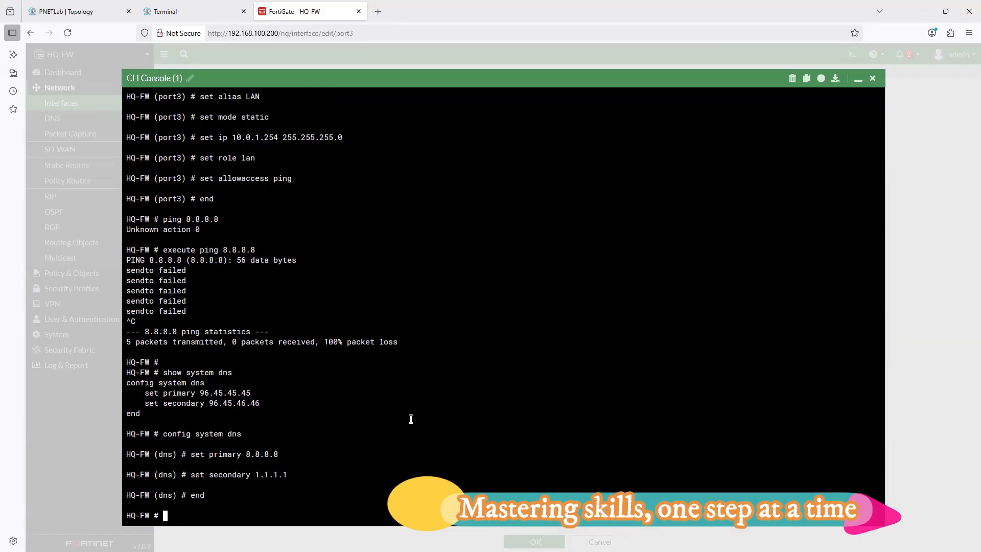
# - Try the command execute ping-options 8.8.8.8 on HQ-FW
pyautogui.write('ping')
pyautogui.press('BackSpace')
pyautogui.press('BackSpace')
pyautogui.press('BackSpace')
pyautogui.press('BackSpace')
pyautogui.press('BackSpace')
pyautogui.write('execute pi')
pyautogui.press('Tab')
pyautogui.press('Tab')
pyautogui.write('8.8.8')
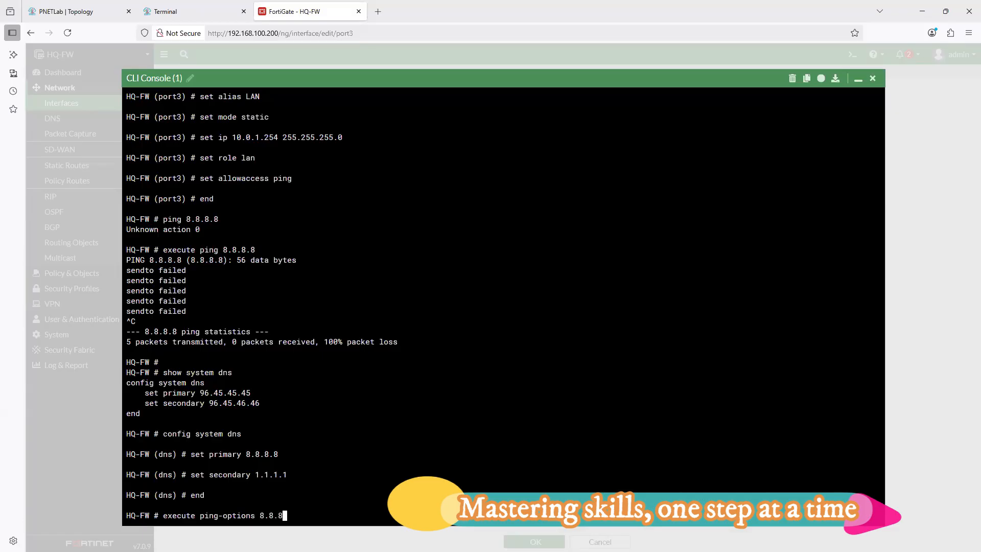
pyautogui.write('.8')
pyautogui.press('Return')
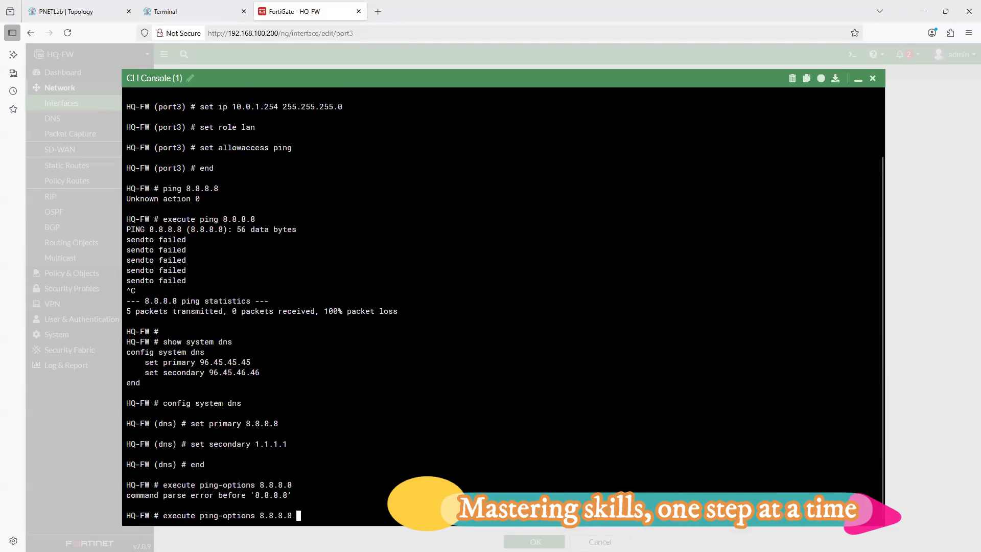
# - List the available parameters of the execute ping-options command
pyautogui.press('BackSpace')
pyautogui.press('BackSpace')
pyautogui.press('BackSpace')
pyautogui.press('BackSpace')
pyautogui.press('BackSpace')
pyautogui.press('BackSpace')
pyautogui.press('BackSpace')
pyautogui.press('BackSpace')
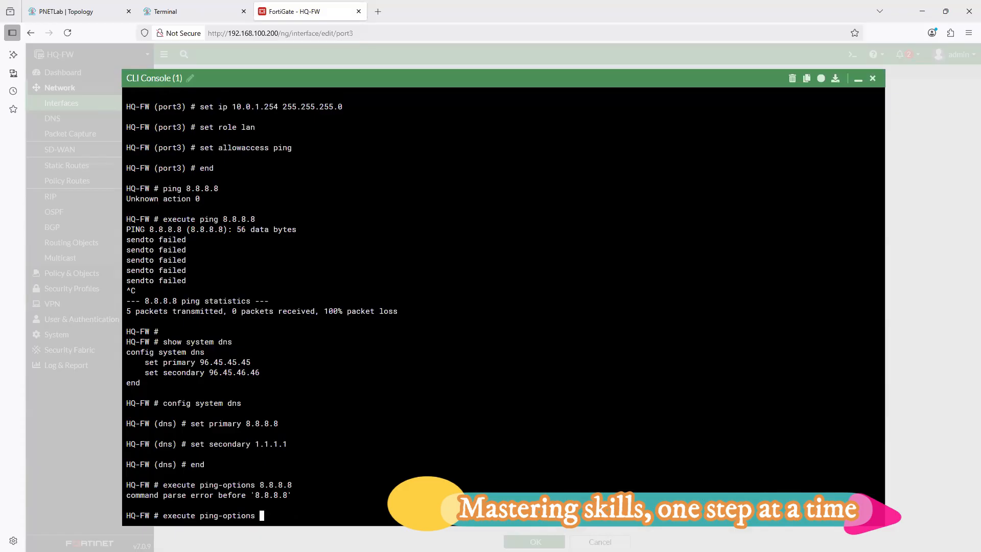
pyautogui.write('?')
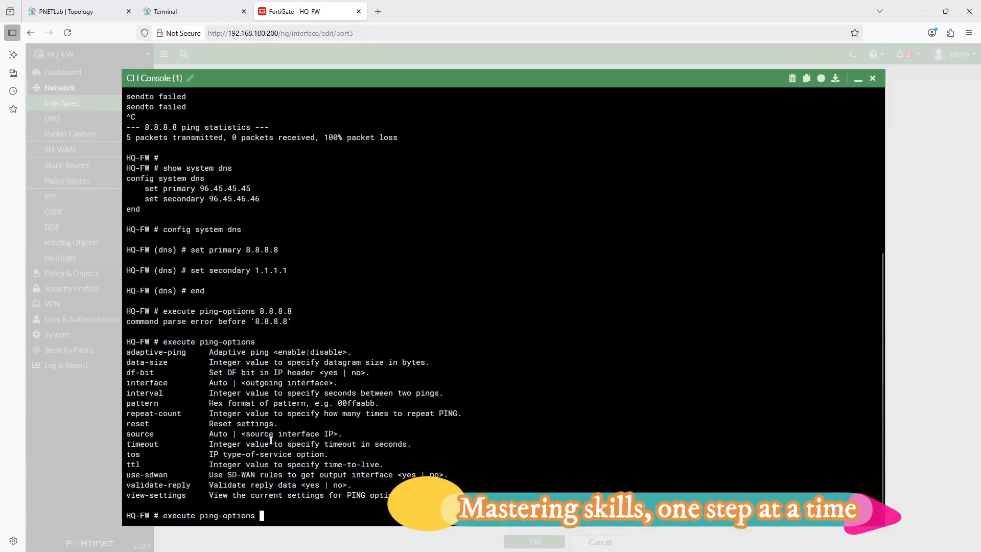
pyautogui.write('source')
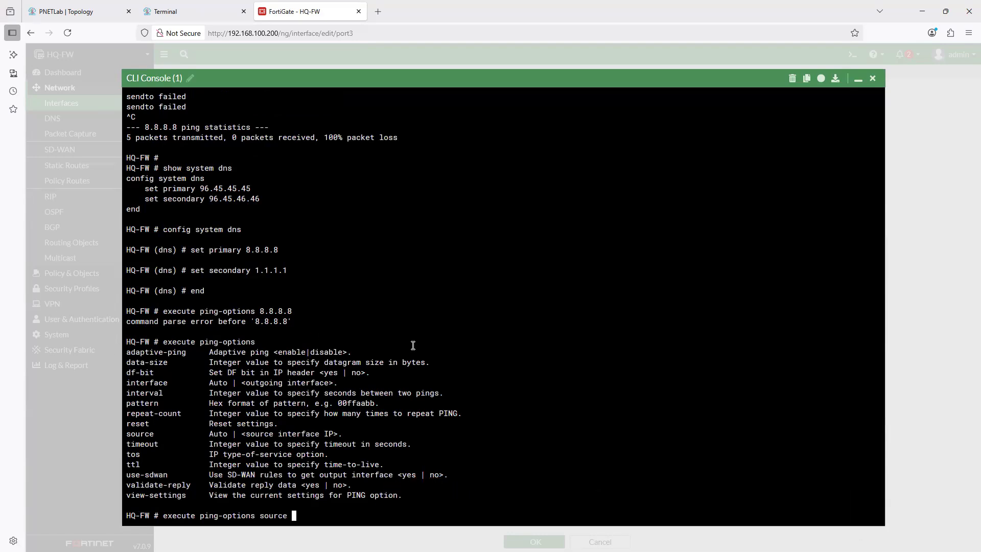
# - Set the ping source address to 192.168.1.1 with execute ping-options source
pyautogui.write('192.168.1.1 ?')
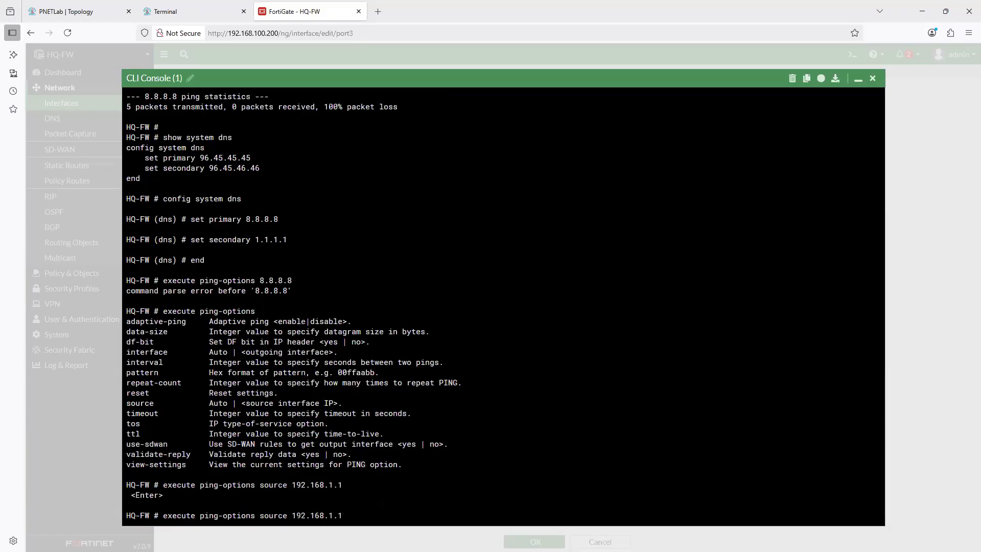
pyautogui.press('Return')
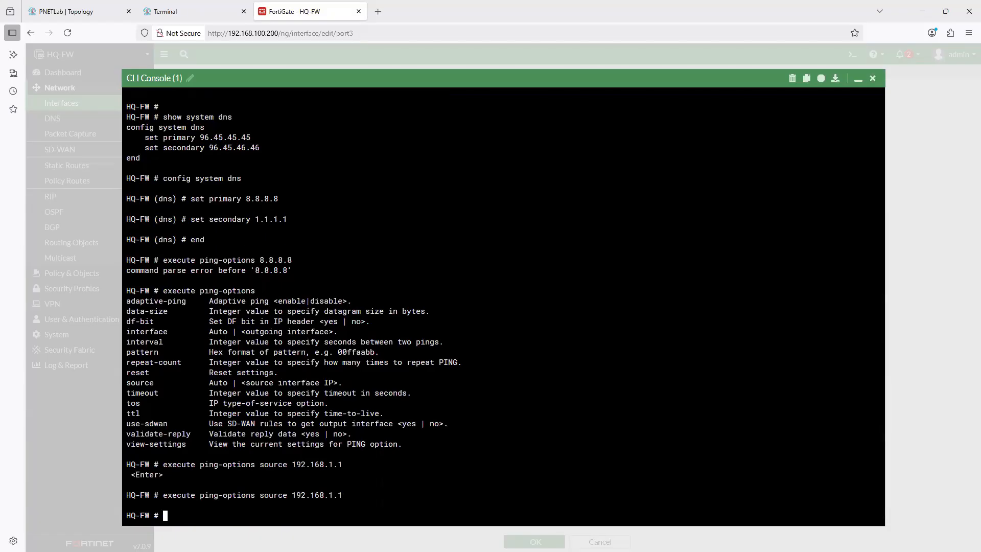
# - Run execute ping 8.8.8.8 on HQ-FW using the 192.168.1.1 source
pyautogui.write('exec')
pyautogui.press('Tab')
pyautogui.write('ping 8.8.8.8')
pyautogui.press('Return')
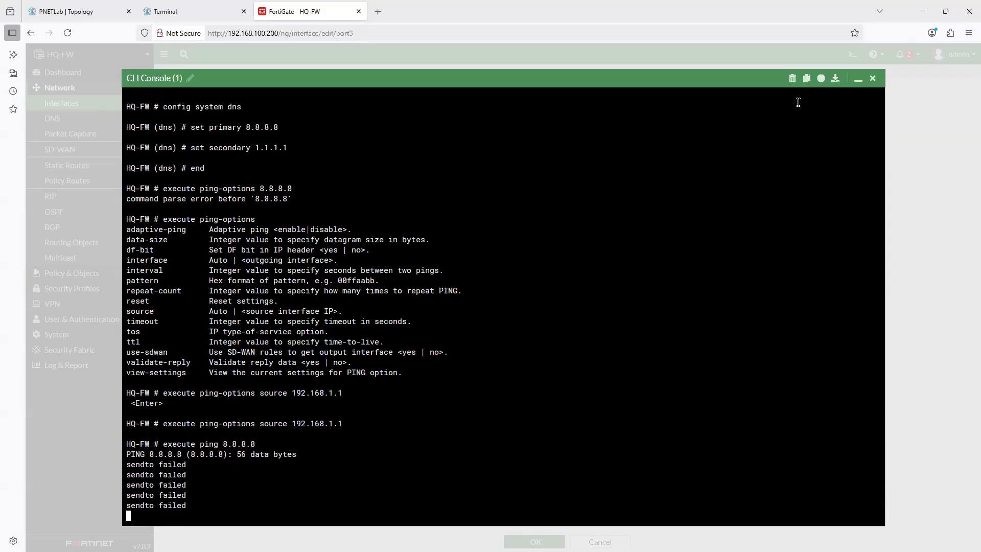
# - Minimize the CLI console and fill in a new static route for 0.0.0.0/0.0.0.0 with gateway 192.168.1.1 on WAN-1 (port1)
pyautogui.click(858, 78)
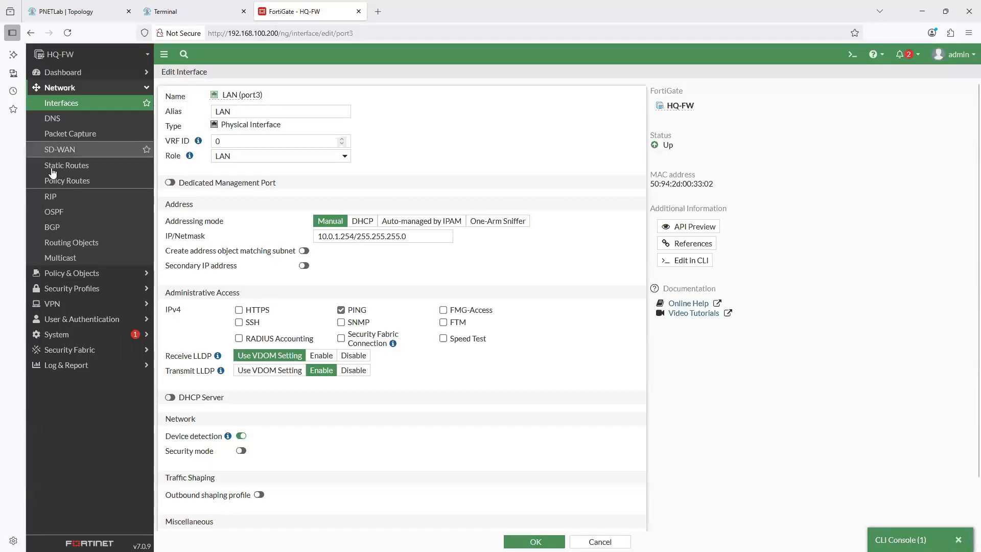
pyautogui.click(60, 165)
pyautogui.click(181, 82)
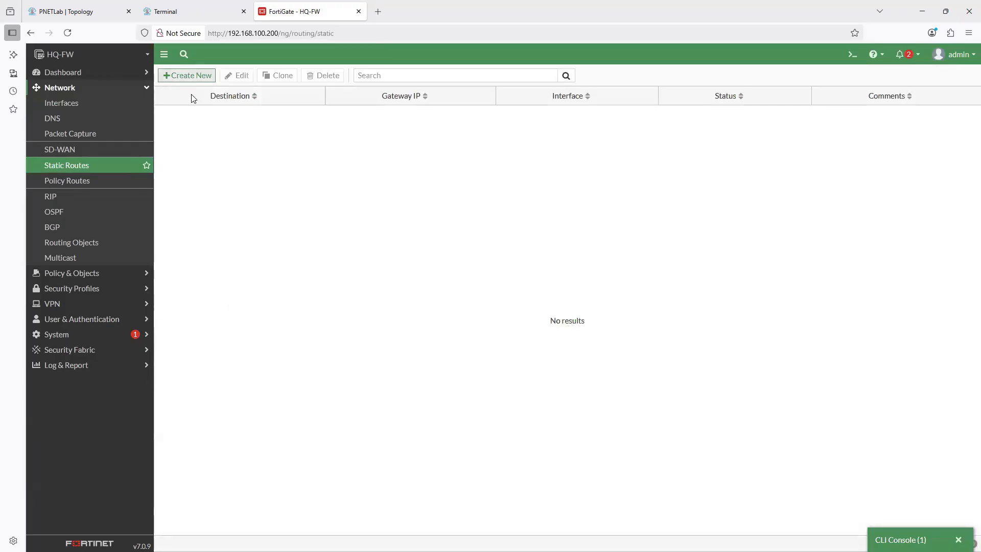
pyautogui.moveTo(325, 113); pyautogui.dragTo(213, 117)
pyautogui.moveTo(305, 128); pyautogui.dragTo(193, 132)
pyautogui.write('192')
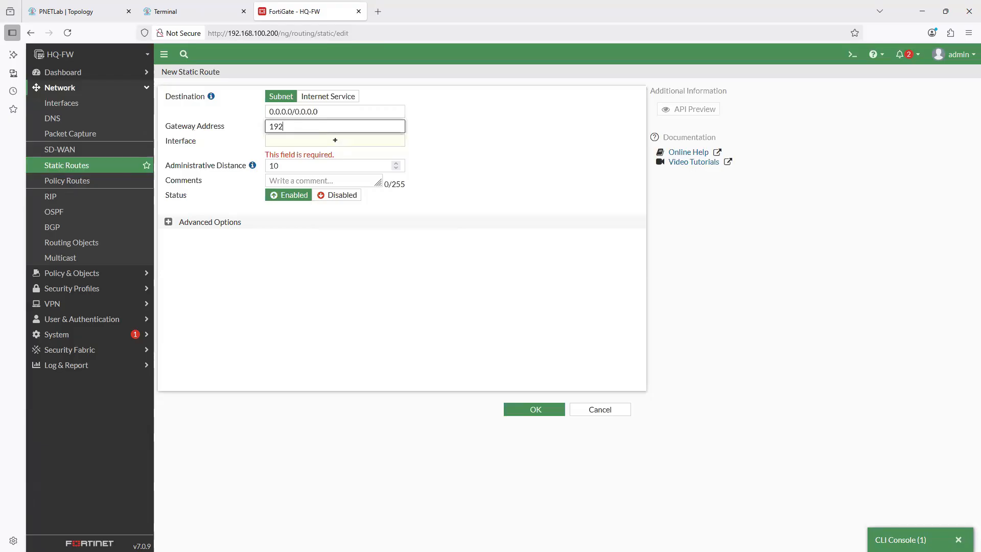
pyautogui.write('.168.1.1')
pyautogui.click(439, 279)
pyautogui.click(336, 141)
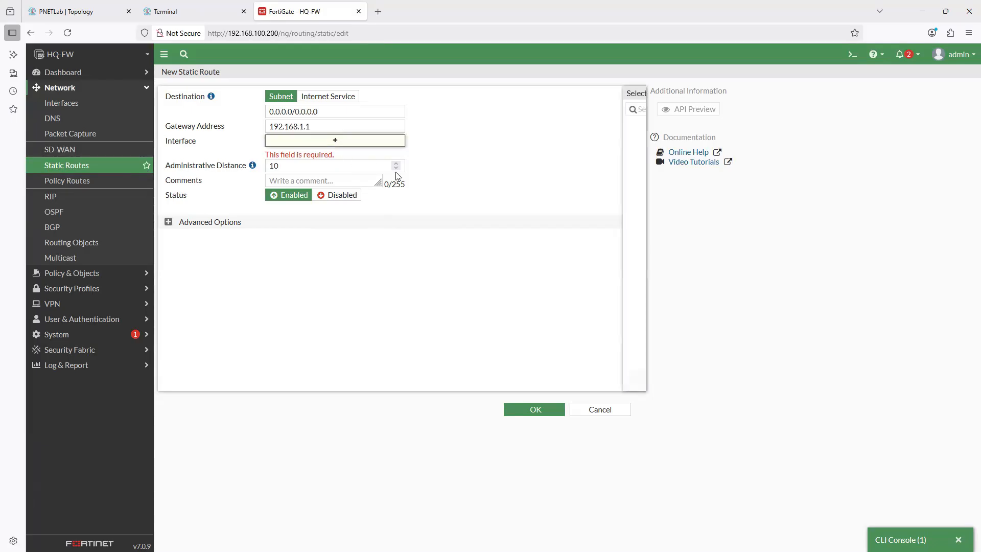
pyautogui.click(558, 137)
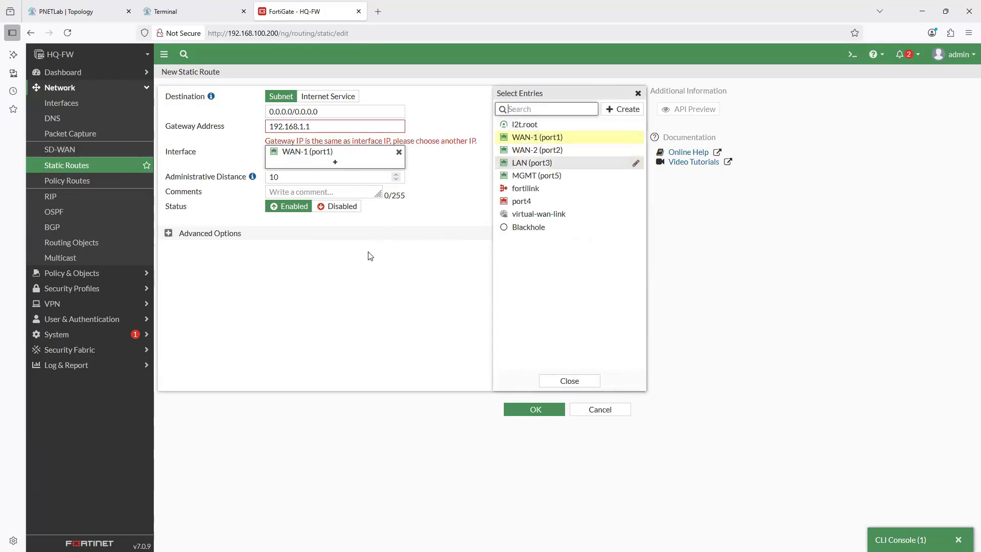
# - Change the static route's gateway to 192.168.1.254, check it against the PNETLab topology, and save the route
pyautogui.click(333, 129)
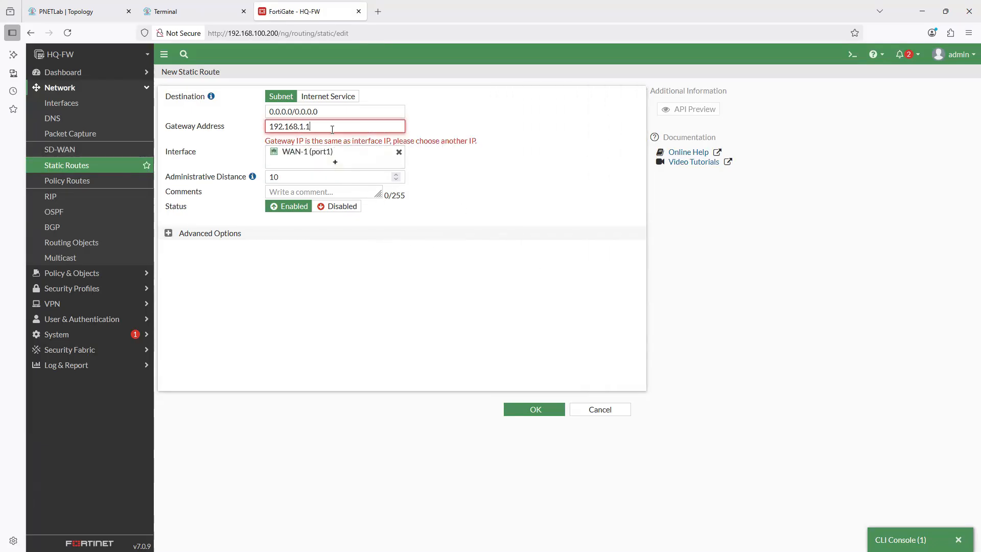
pyautogui.write('254')
pyautogui.click(72, 19)
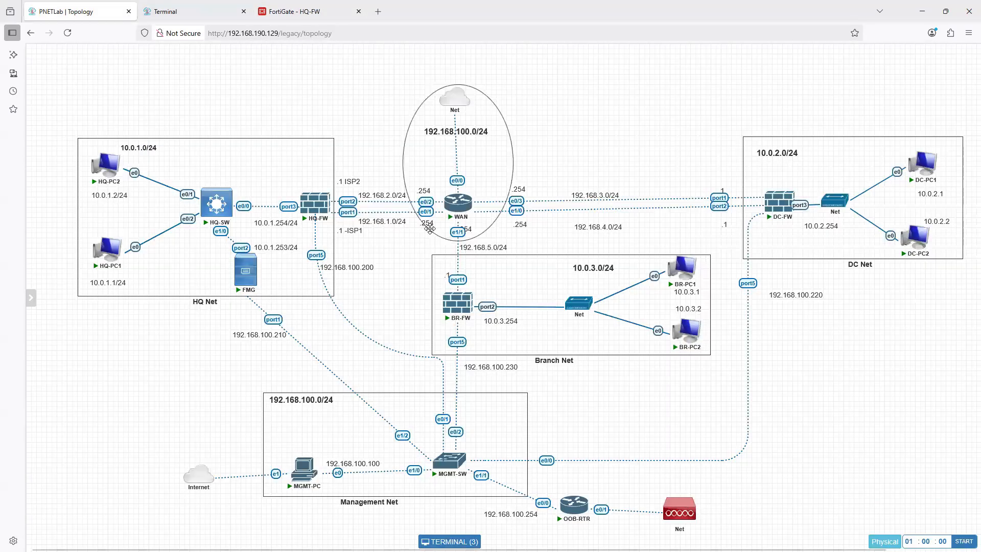
pyautogui.click(295, 13)
pyautogui.click(534, 411)
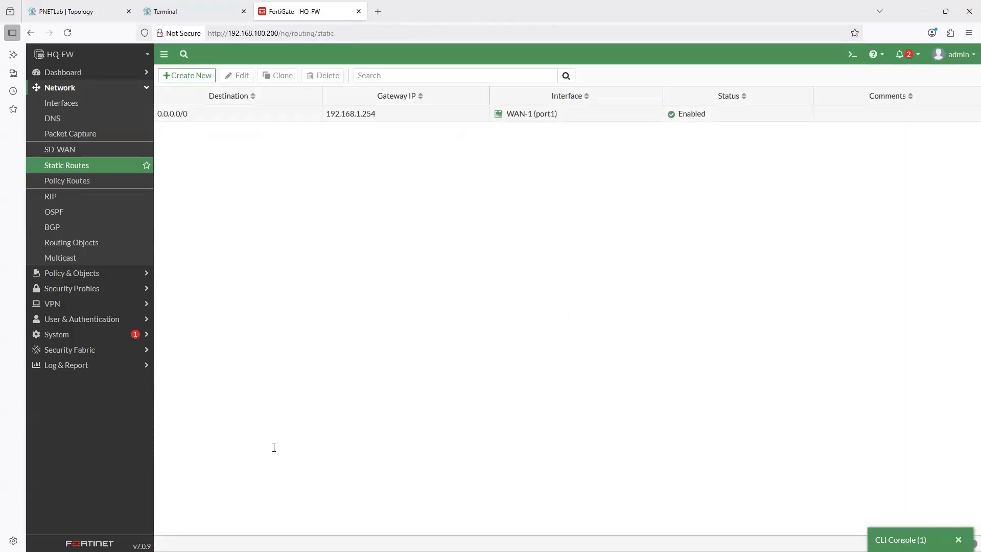
# - Repeat execute ping 8.8.8.8 in the HQ-FW CLI console to test the new default route
pyautogui.press('Up')
pyautogui.press('Return')
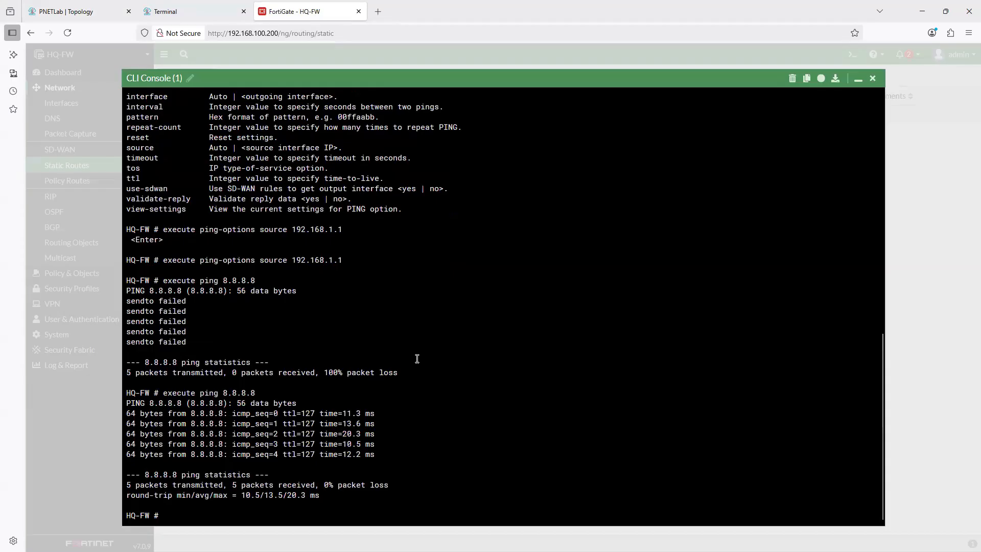
# - Set HQ-FW's ping source address to 192.168.2.1
pyautogui.press('Up')
# - Ping 8.8.8.8 twice from HQ-FW using the 192.168.2.1 source, and close the CLI console
pyautogui.press('Up')
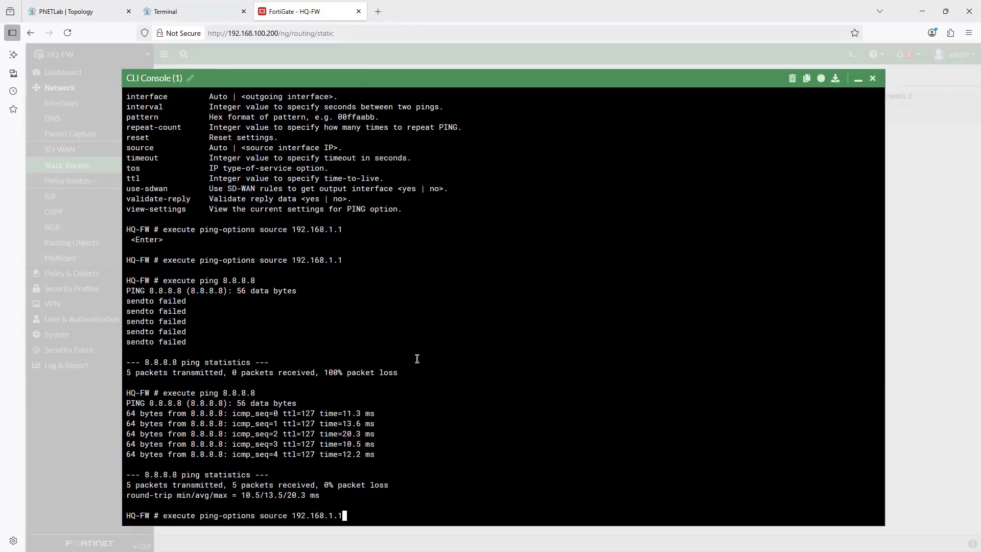
pyautogui.press('Left')
pyautogui.press('Left')
pyautogui.press('Left')
pyautogui.press('Left')
pyautogui.press('Left')
pyautogui.press('Left')
pyautogui.press('Right')
pyautogui.press('Right')
pyautogui.press('Right')
pyautogui.press('Right')
pyautogui.press('Right')
pyautogui.press('Right')
pyautogui.press('BackSpace')
pyautogui.press('BackSpace')
pyautogui.press('BackSpace')
pyautogui.write('2.1')
pyautogui.press('Return')
pyautogui.press('Up')
pyautogui.press('Up')
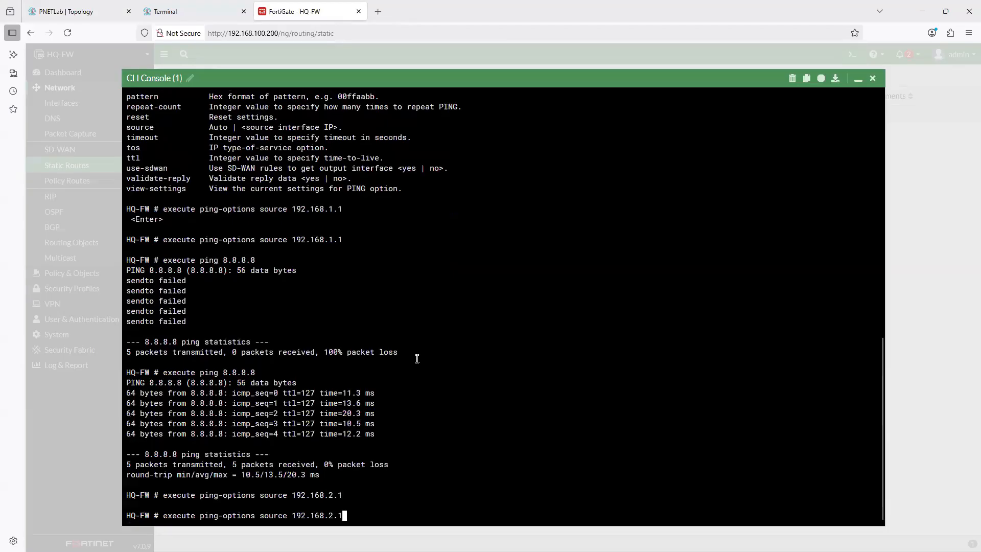
pyautogui.press('Return')
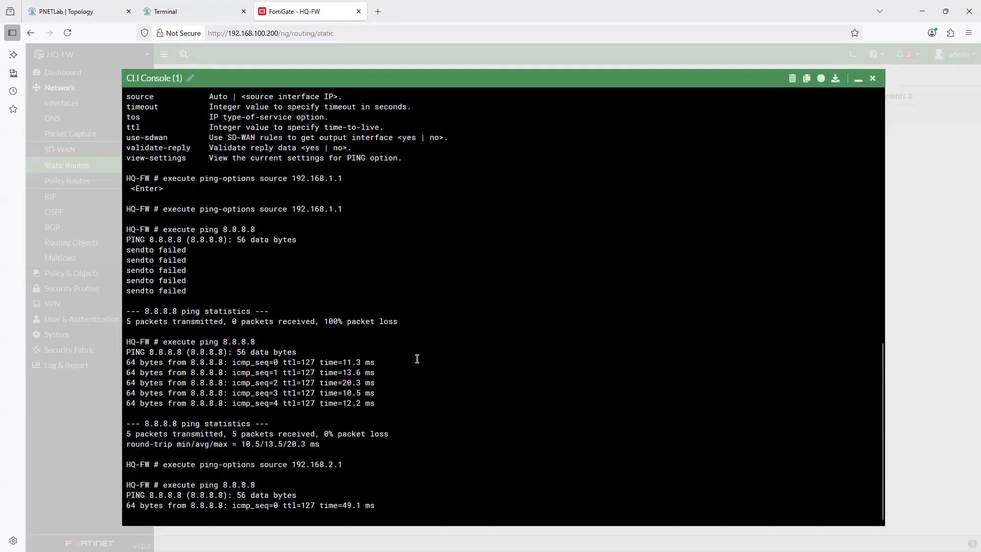
pyautogui.hotkey('ctrl', 'c')
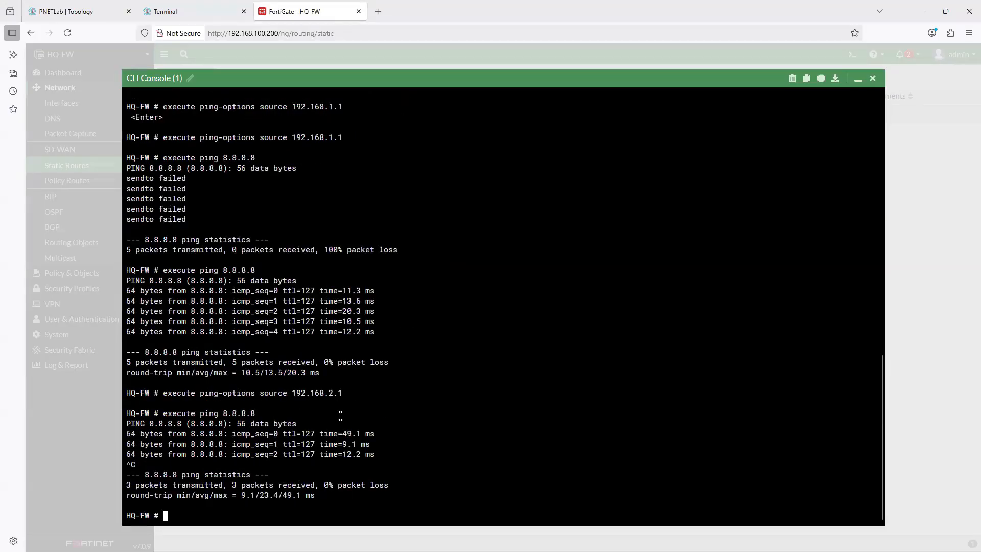
pyautogui.write('no')
pyautogui.press('BackSpace')
pyautogui.press('BackSpace')
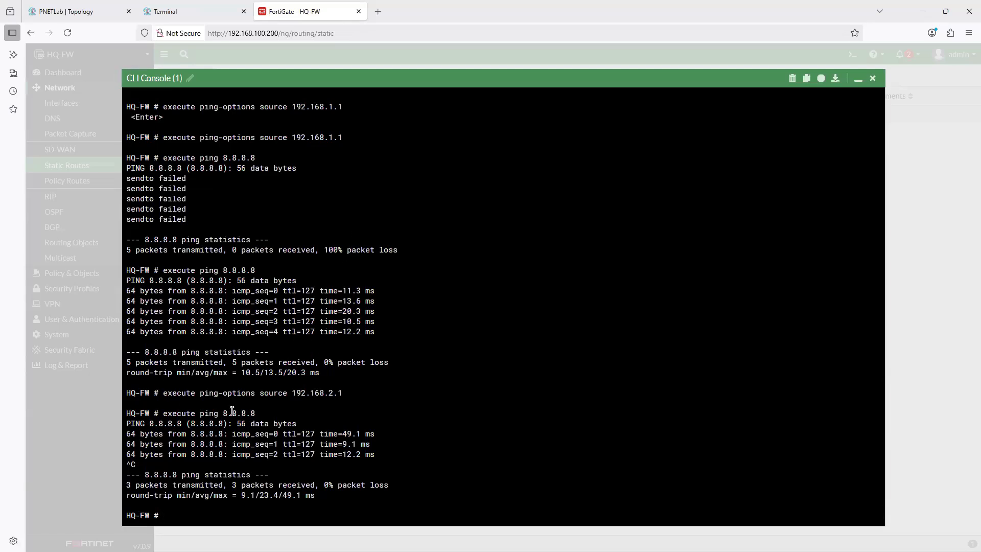
pyautogui.press('Up')
pyautogui.press('Return')
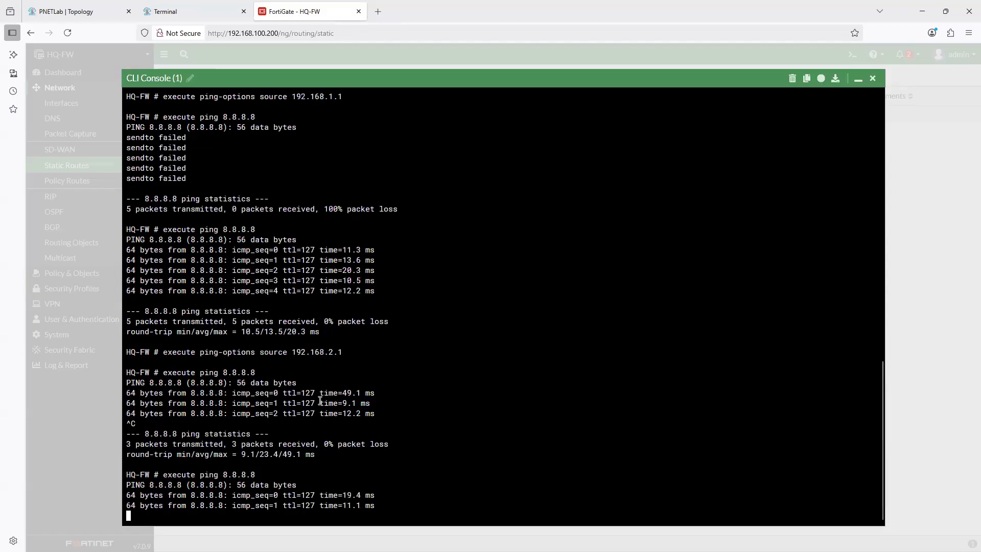
pyautogui.click(873, 78)
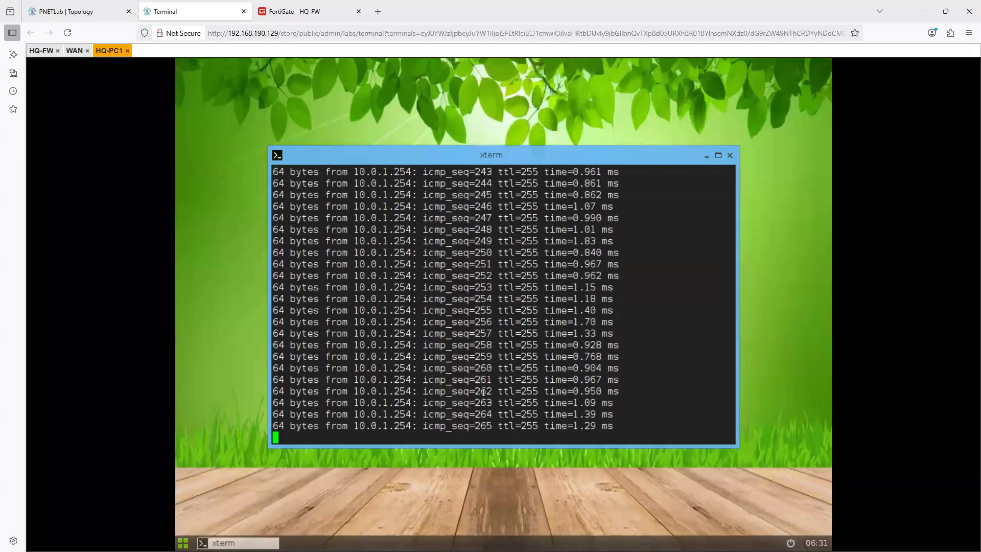
# - Stop the gateway ping on HQ-PC1 and ping 8.8.8.8 instead, leaving it running while returning to HQ-FW's web interface
pyautogui.hotkey('ctrl', 'c')
pyautogui.hotkey('ctrl', 'c')
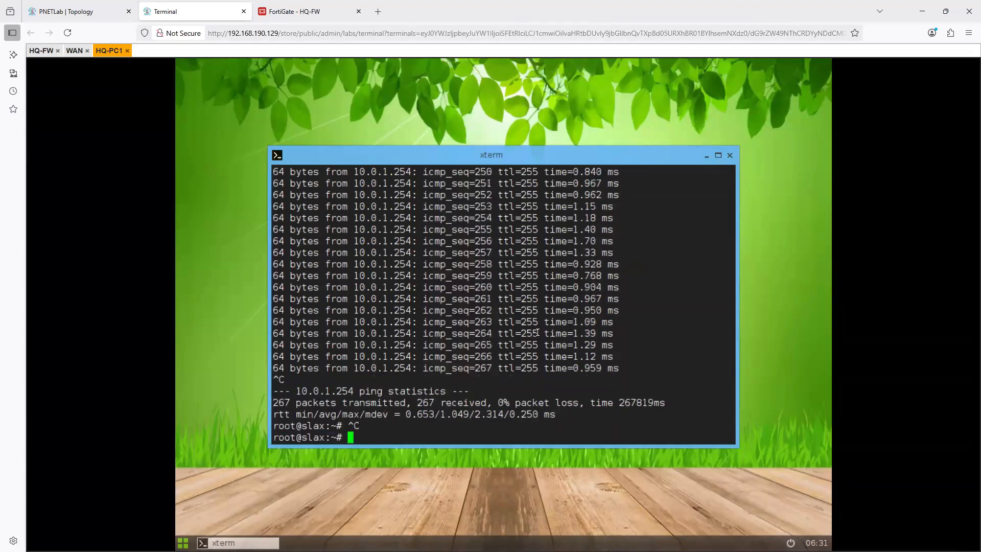
pyautogui.write('p')
pyautogui.write('p')
pyautogui.press('BackSpace')
pyautogui.press('BackSpace')
pyautogui.write('ping 8.8.8.8')
pyautogui.press('Return')
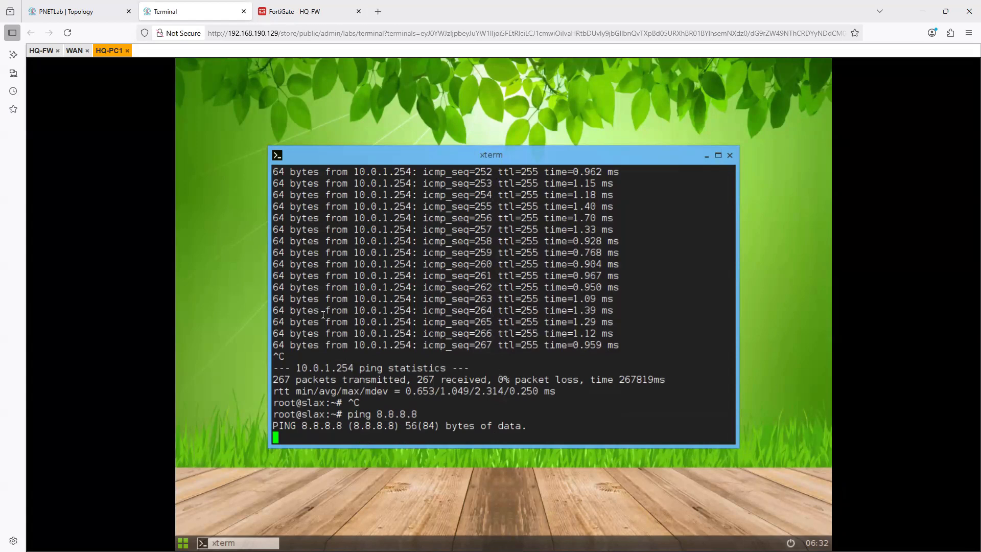
pyautogui.click(284, 13)
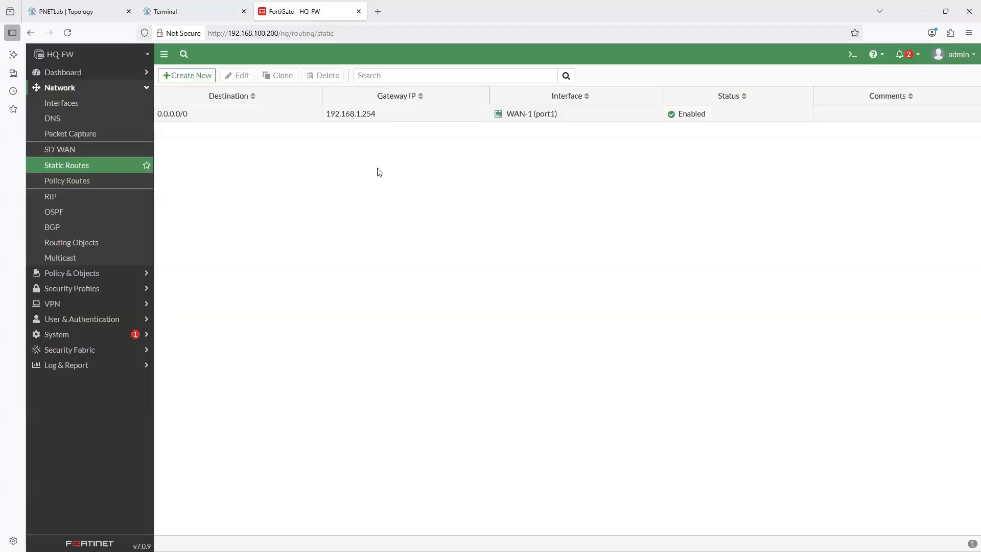
# - Start a new firewall policy on HQ-FW and name it "Allow Internet access"
pyautogui.click(72, 273)
pyautogui.click(67, 117)
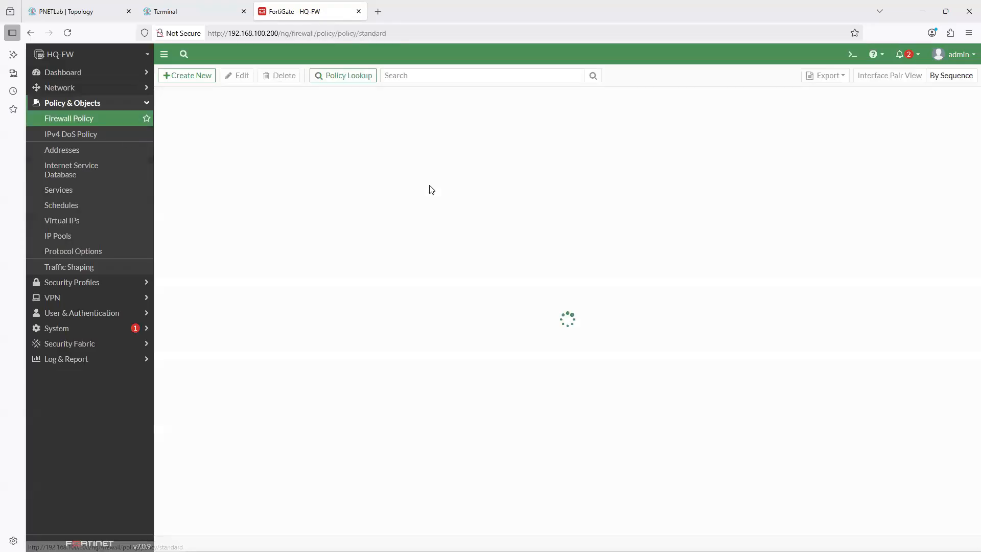
pyautogui.click(194, 77)
pyautogui.click(245, 104)
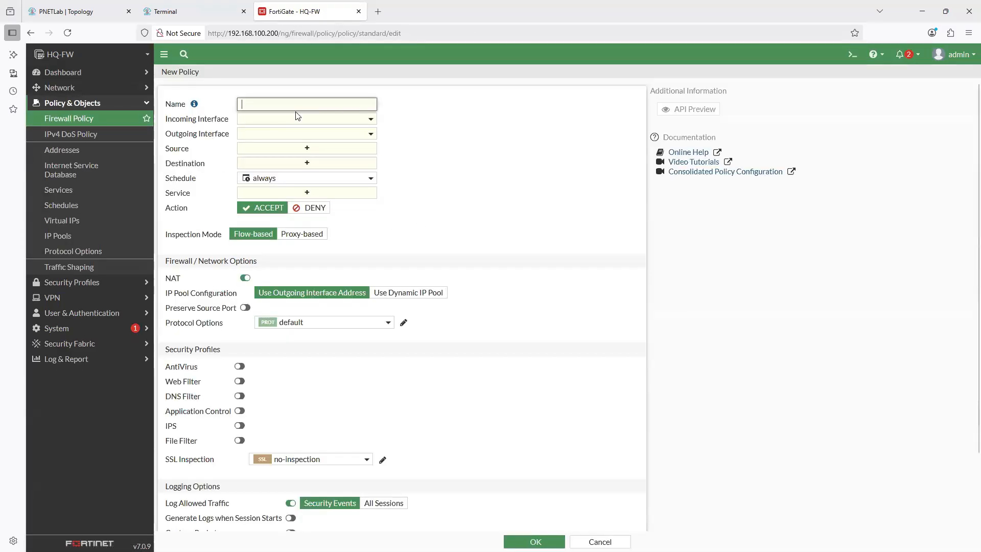
pyautogui.write('Allow Intern')
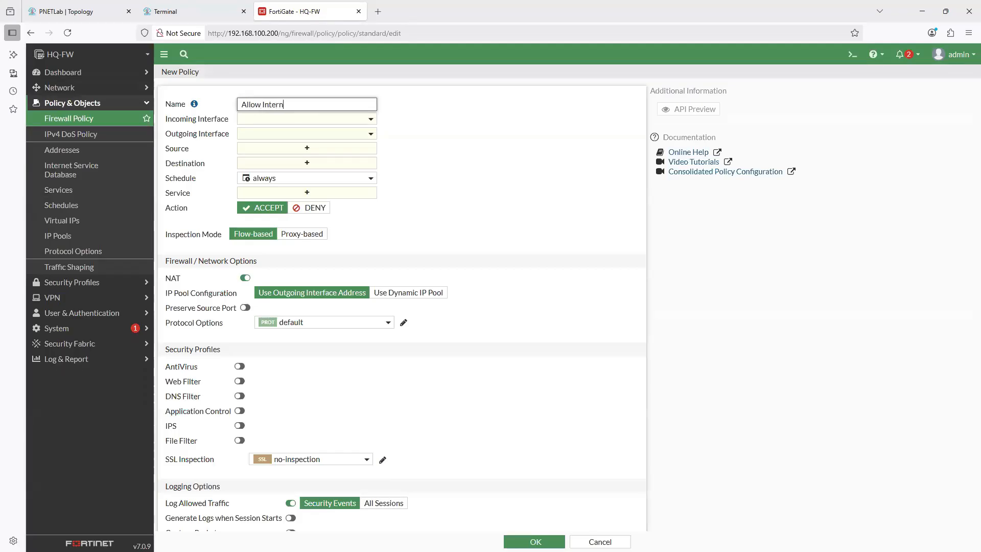
pyautogui.write('et access')
# - Set the policy's incoming interface to LAN (port3) and its outgoing interface to WAN-1 (port1)
pyautogui.click(371, 119)
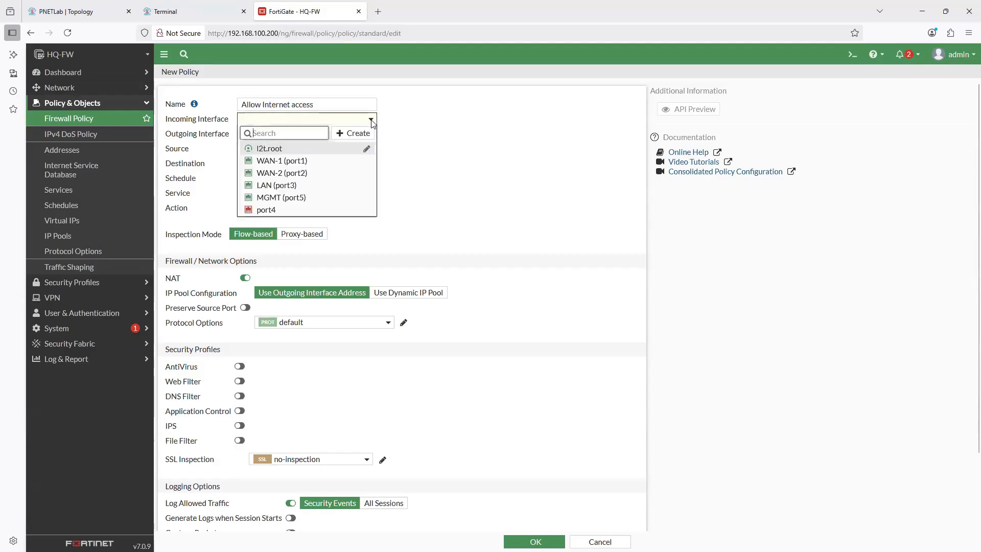
pyautogui.click(278, 185)
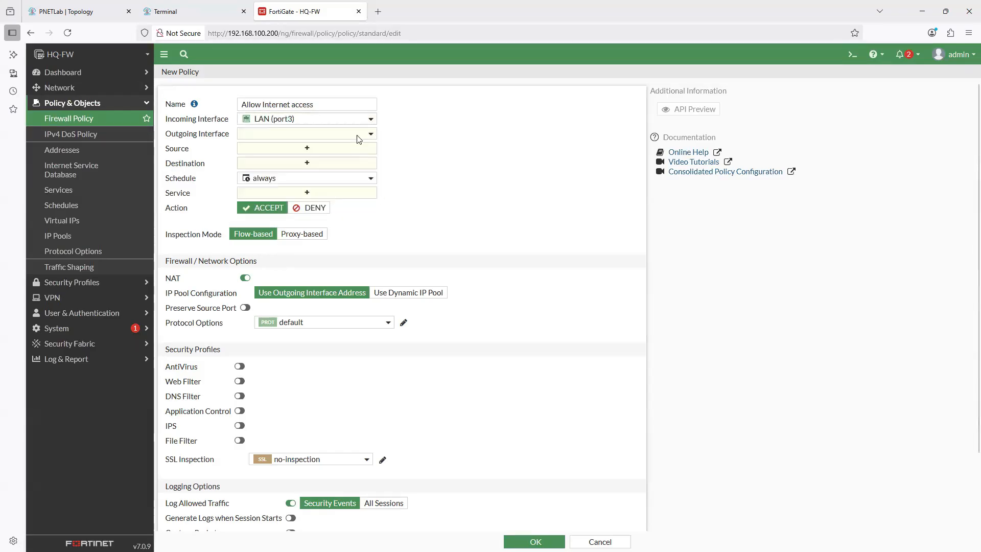
pyautogui.click(305, 135)
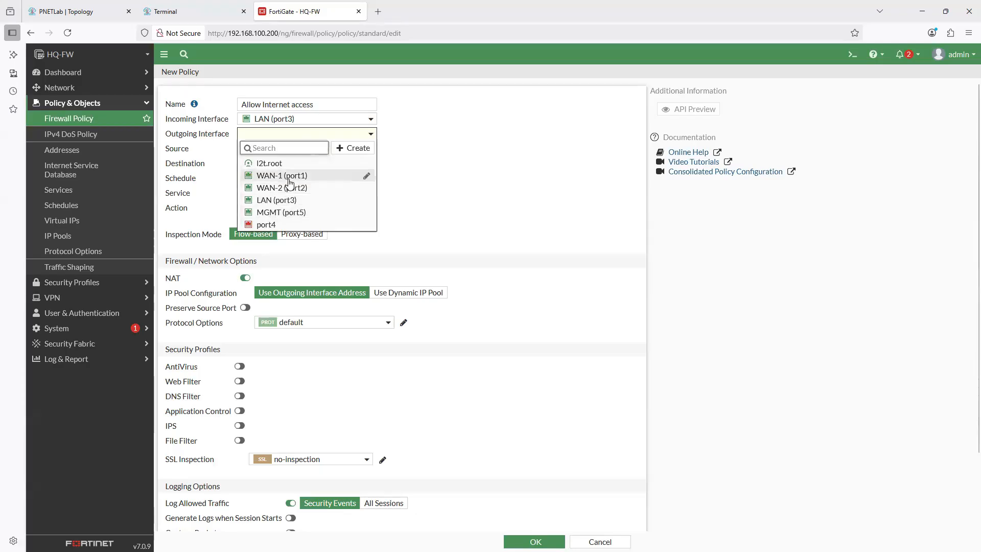
pyautogui.click(286, 177)
# - Set both the source and the destination of the policy to the address object all
pyautogui.click(300, 152)
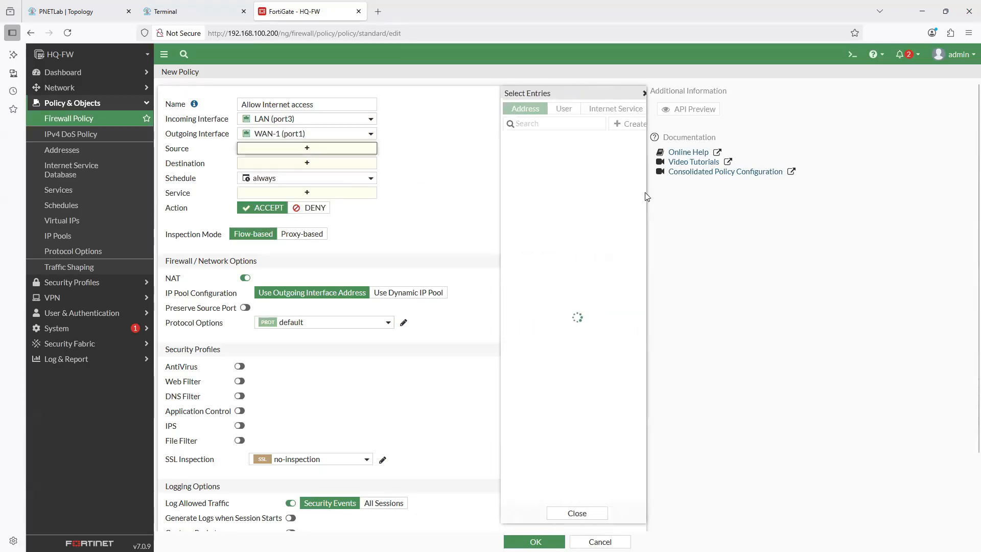
pyautogui.click(506, 152)
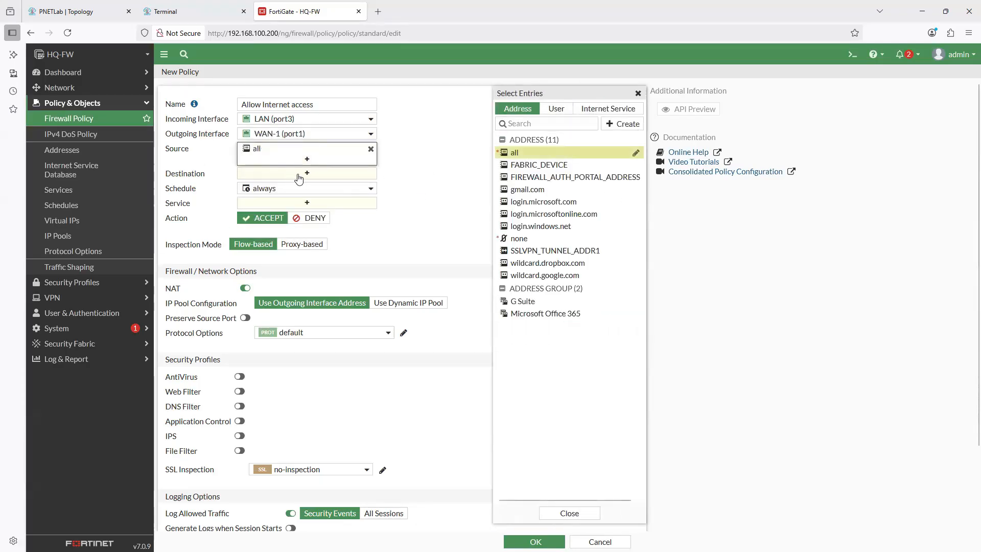
pyautogui.click(316, 174)
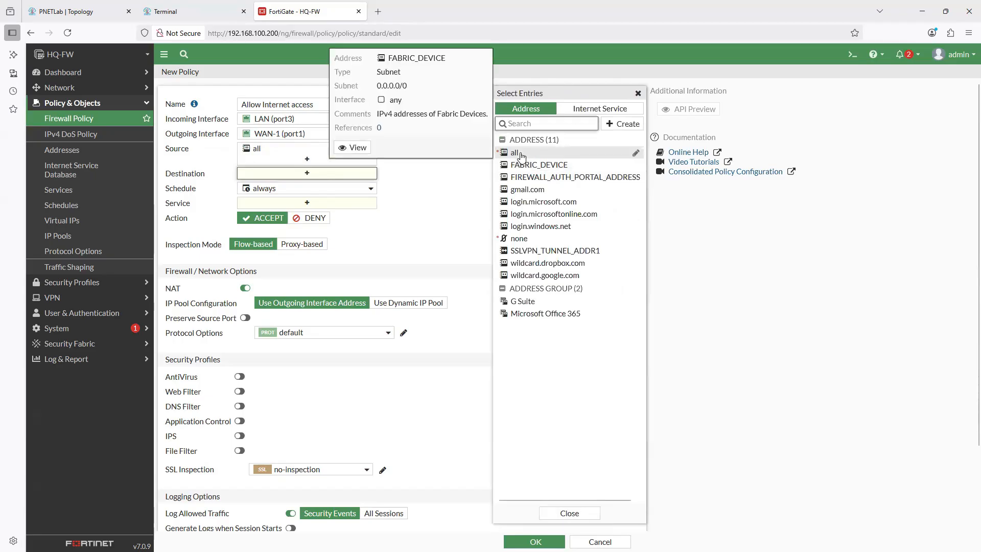
pyautogui.click(515, 153)
pyautogui.click(455, 183)
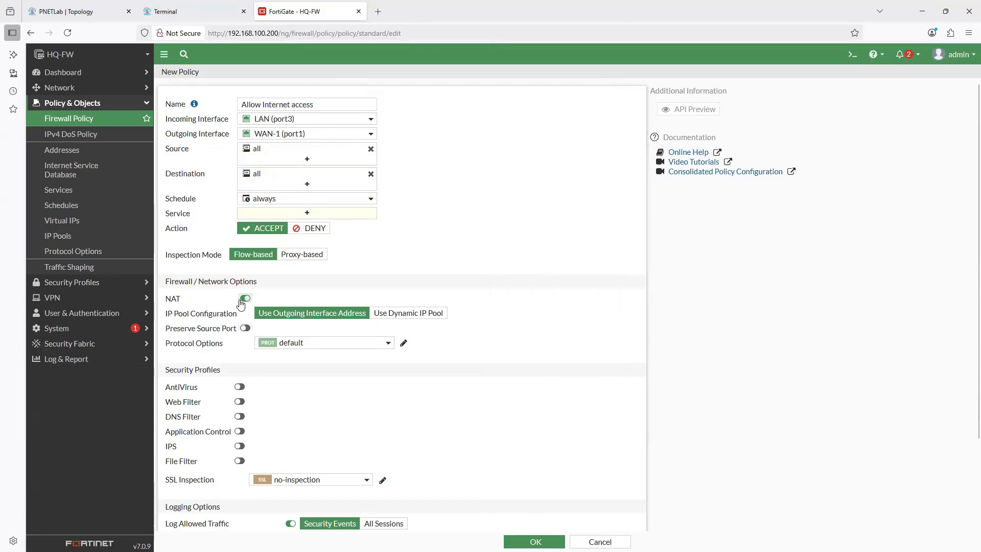
# - Set the policy to log all sessions of allowed traffic and add the comment "test rule for internet access"
pyautogui.scroll(-2, 411, 378)
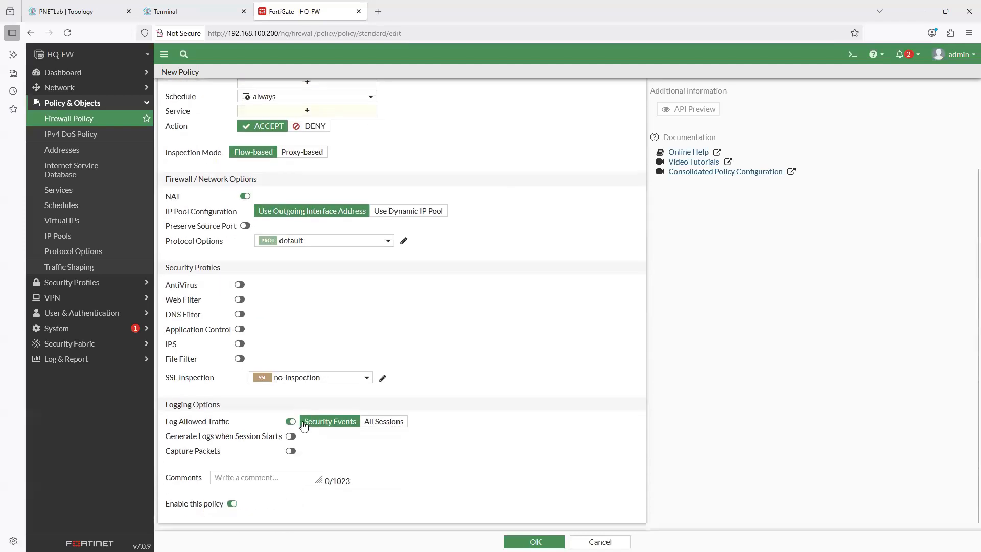
pyautogui.click(384, 420)
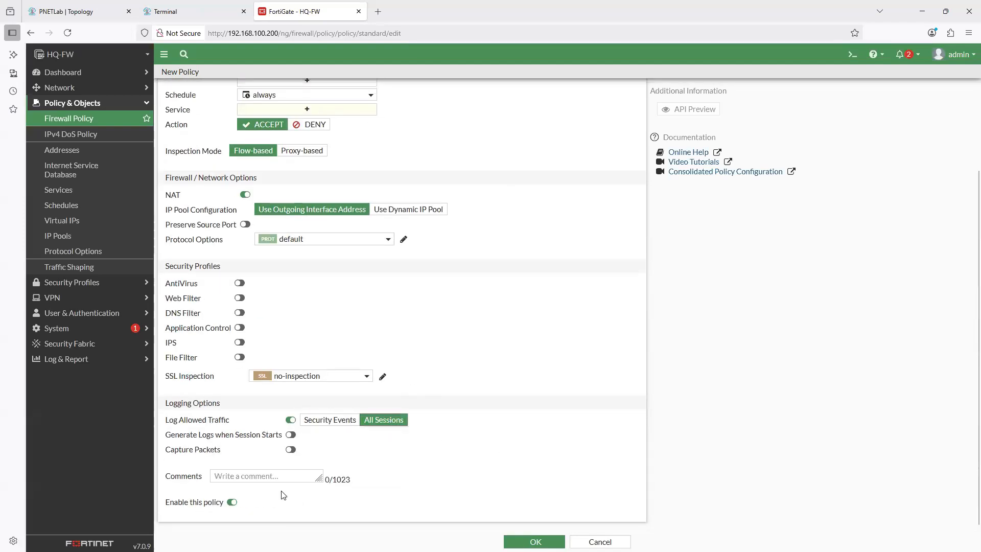
pyautogui.click(285, 477)
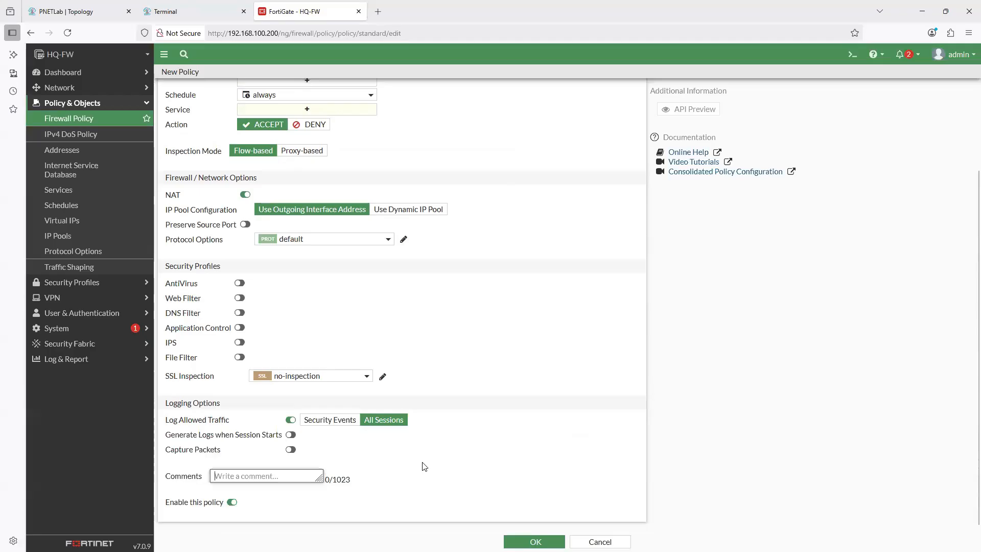
pyautogui.write('test tul')
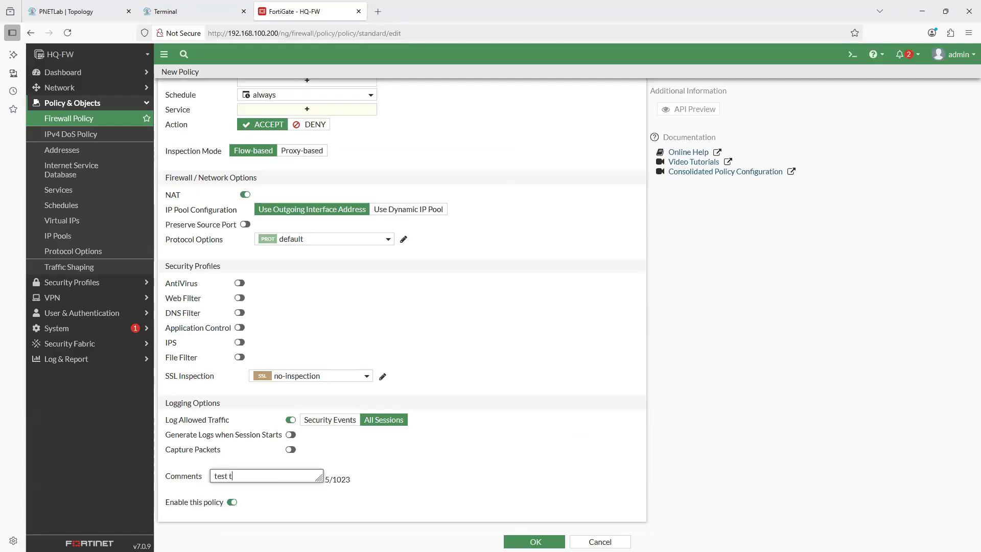
pyautogui.press('BackSpace')
pyautogui.press('BackSpace')
pyautogui.press('BackSpace')
pyautogui.write('rule for inter')
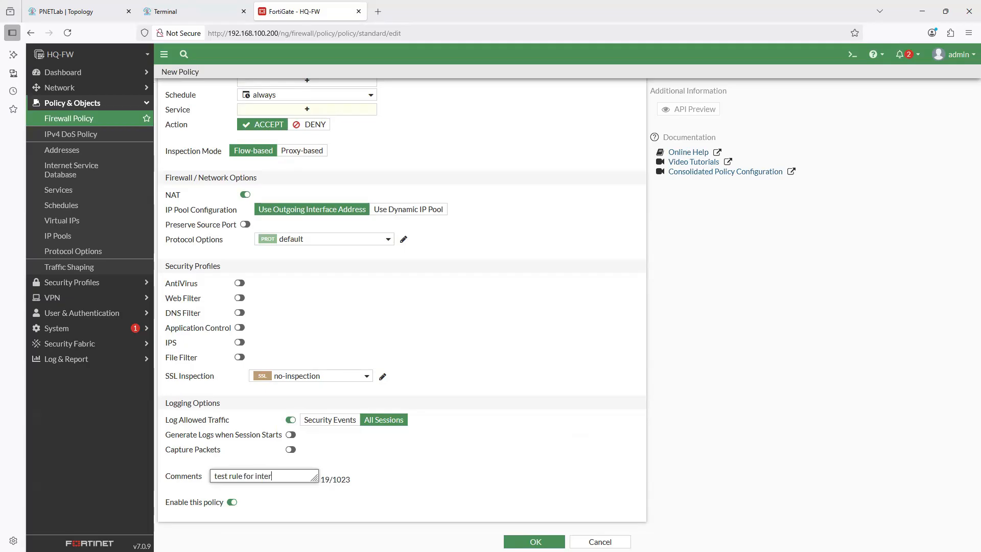
pyautogui.write('net access')
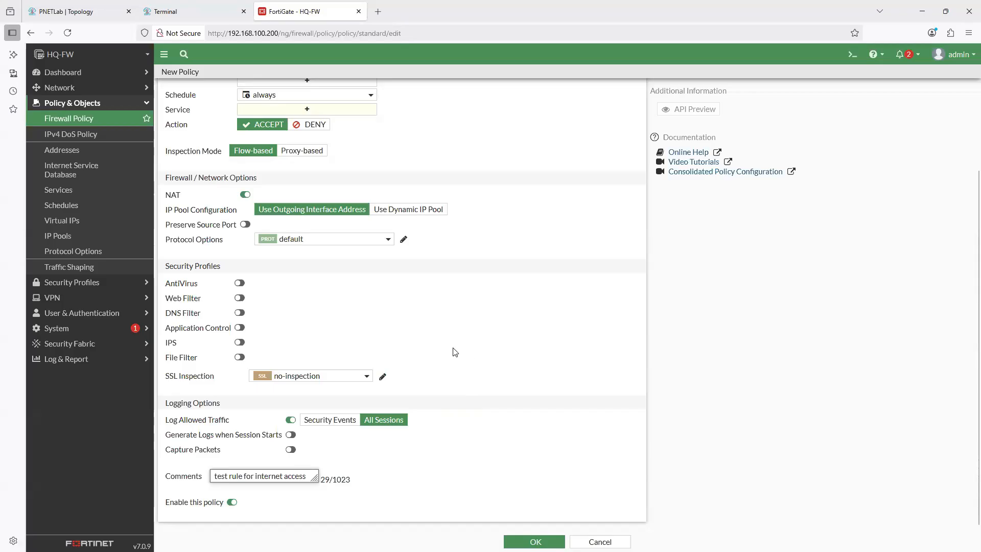
# - Set the policy's service to ALL and save the new policy
pyautogui.click(533, 541)
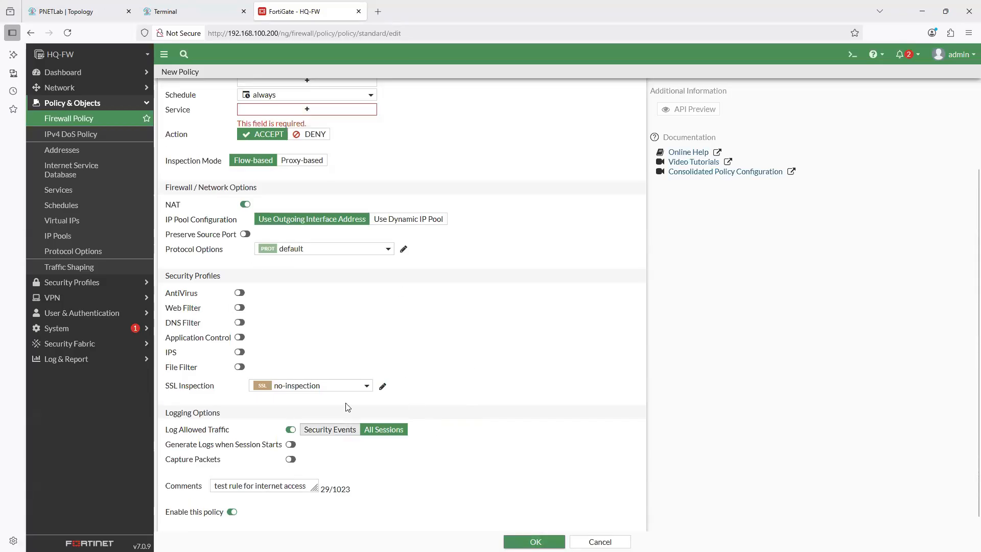
pyautogui.click(306, 109)
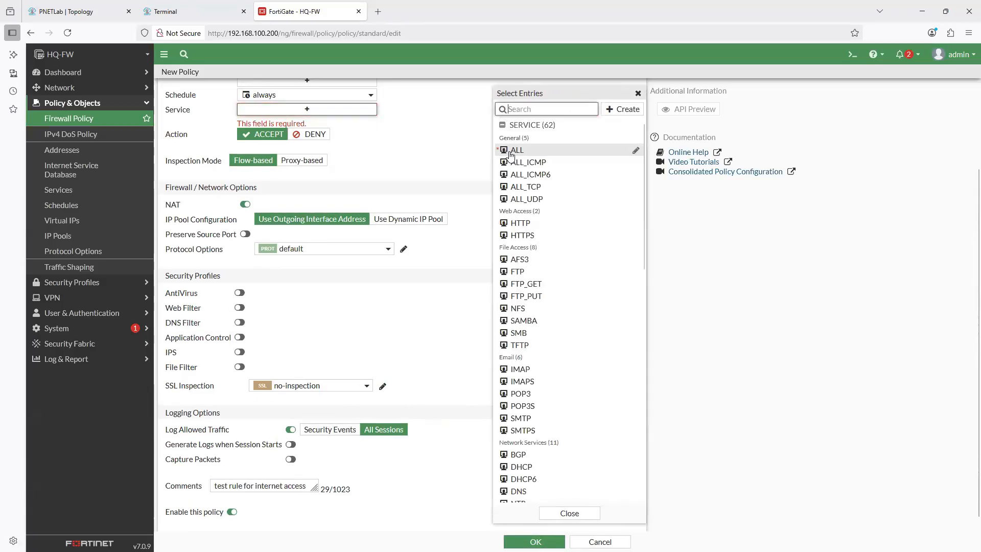
pyautogui.click(511, 150)
pyautogui.click(447, 375)
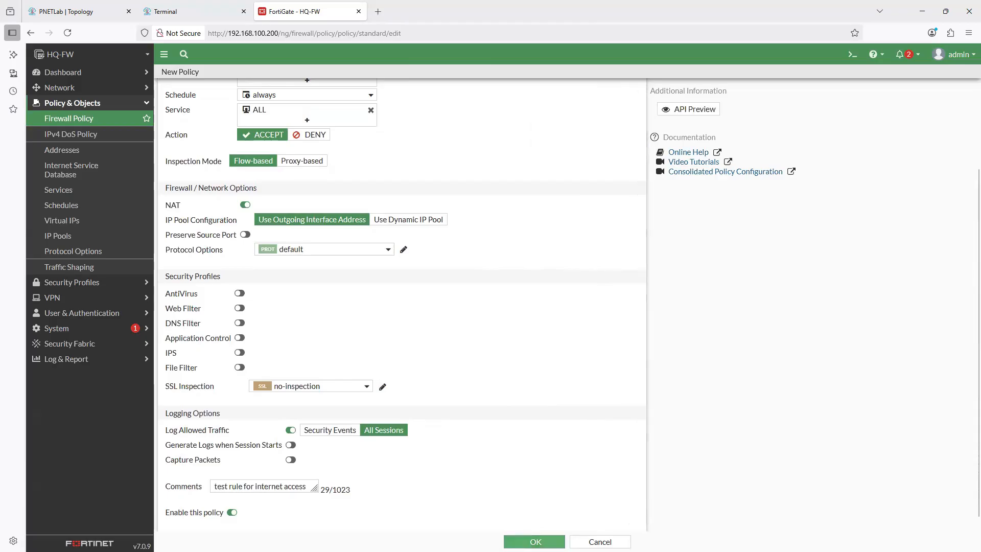
pyautogui.click(536, 542)
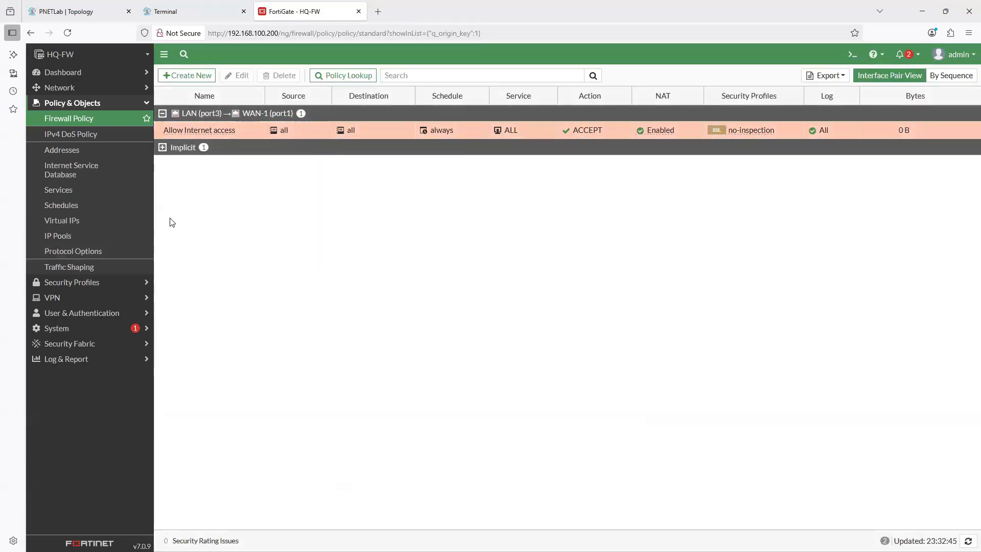
# - Stop and restart the ping to 8.8.8.8 on HQ-PC1, leaving it running while returning to HQ-FW's web interface
pyautogui.click(180, 13)
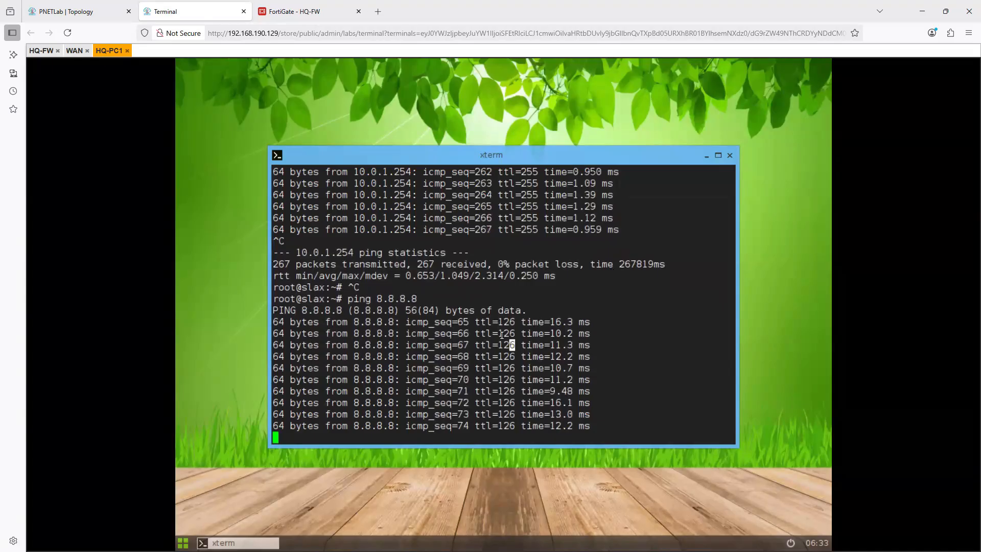
pyautogui.hotkey('ctrl', 'c')
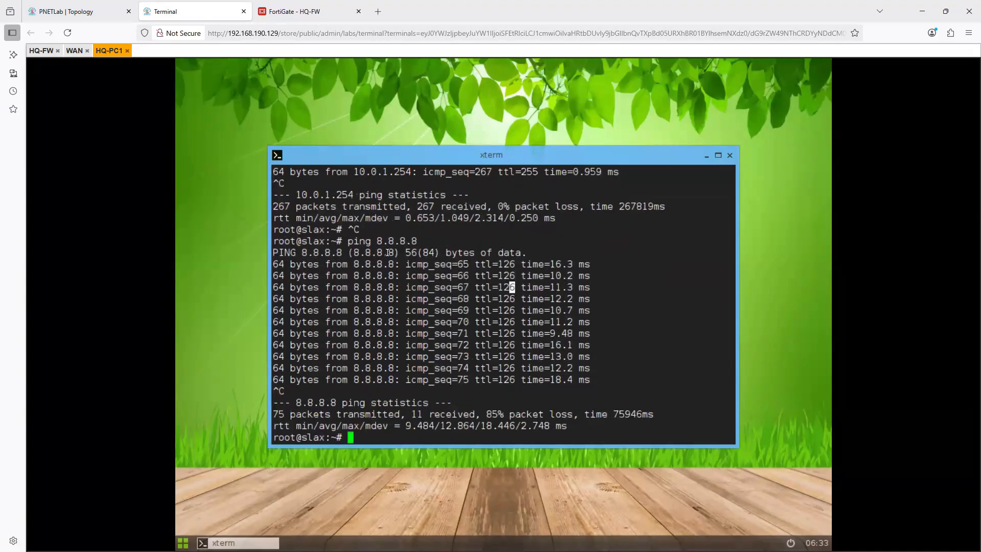
pyautogui.press('Up')
pyautogui.press('Return')
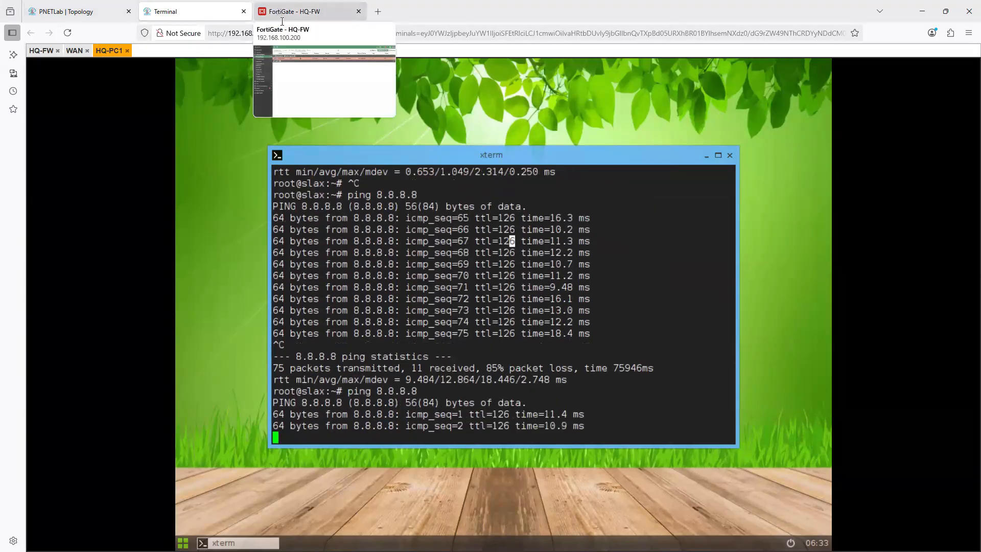
pyautogui.click(282, 12)
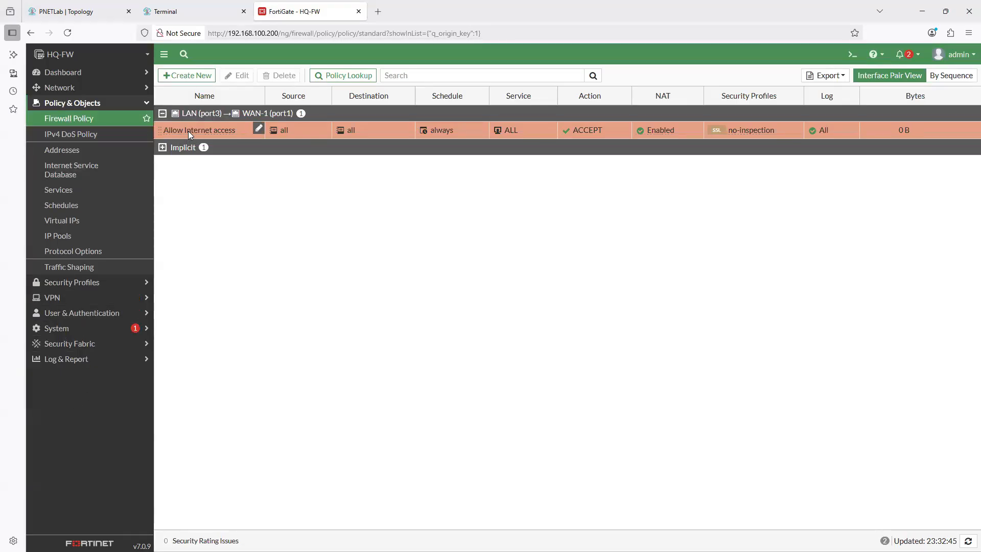
pyautogui.click(258, 128)
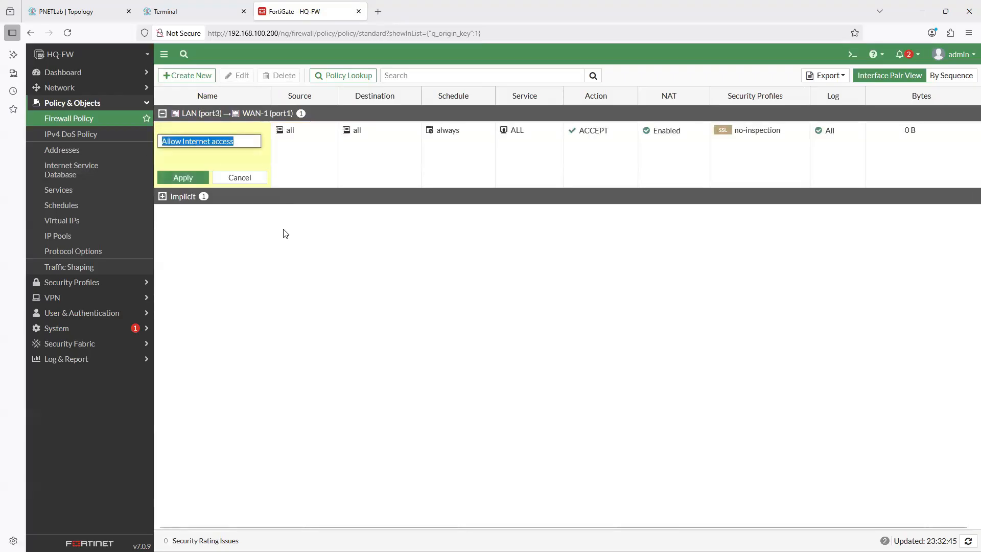
pyautogui.click(305, 249)
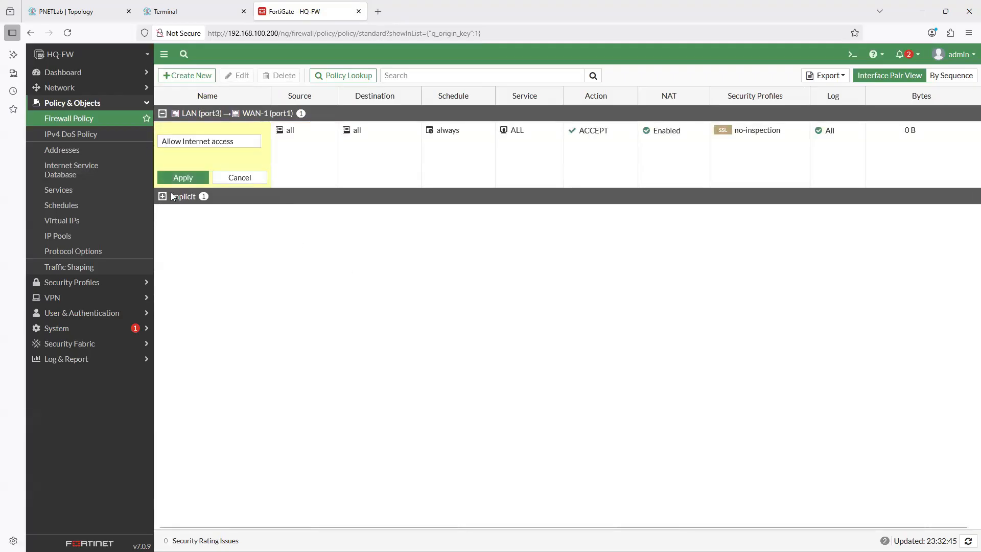
pyautogui.click(238, 180)
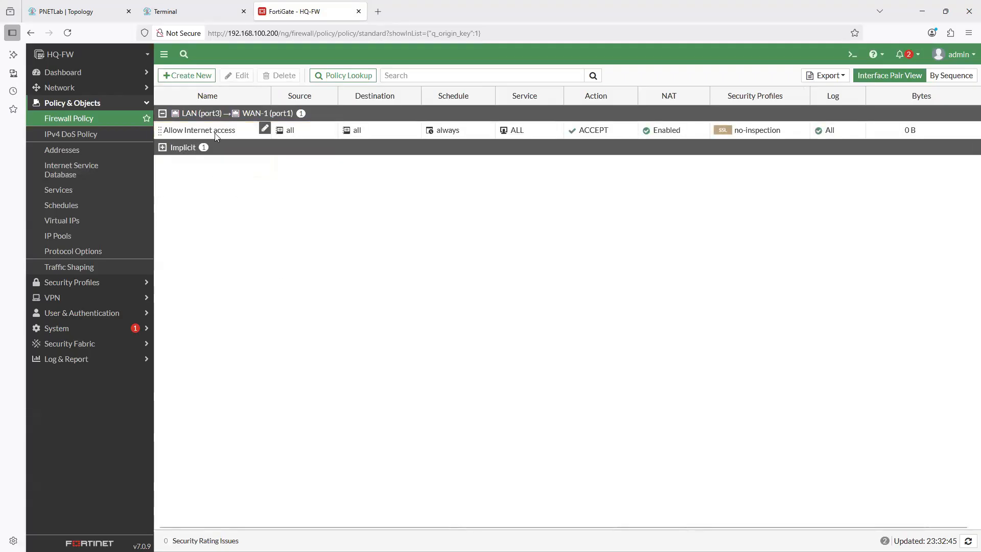
# - Open the Allow Internet access policy for editing and review its settings and traffic statistics
pyautogui.click(216, 132)
pyautogui.click(238, 75)
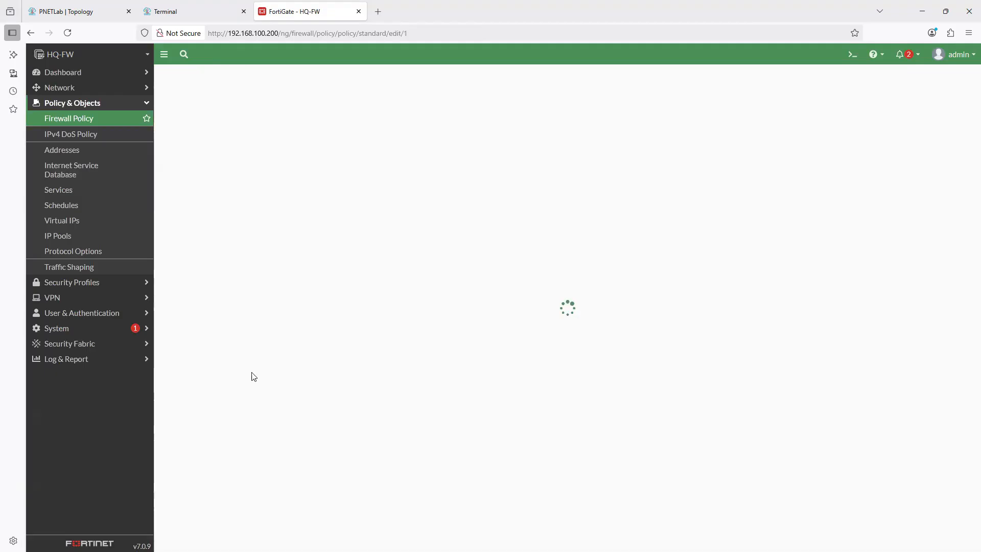
pyautogui.scroll(-1, 312, 418)
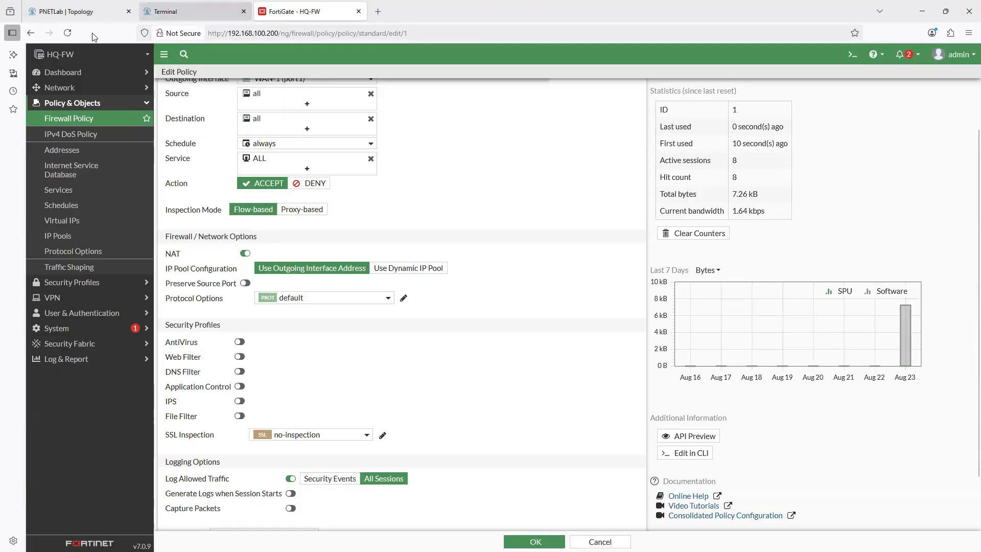
# - Check the running ping on HQ-PC1, and trace the path from HQ-PC1 through HQ-FW to the internet in the PNETLab topology
pyautogui.click(169, 12)
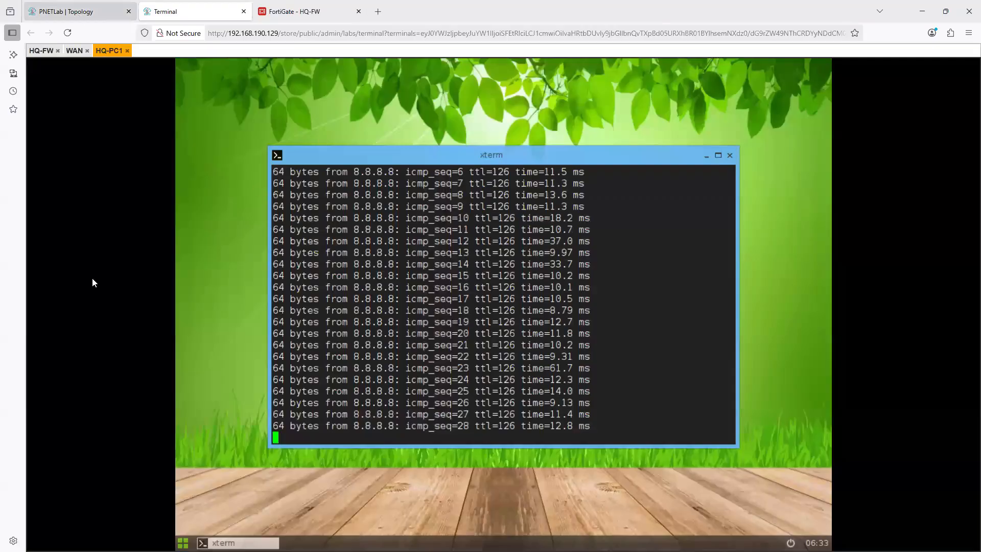
pyautogui.click(81, 11)
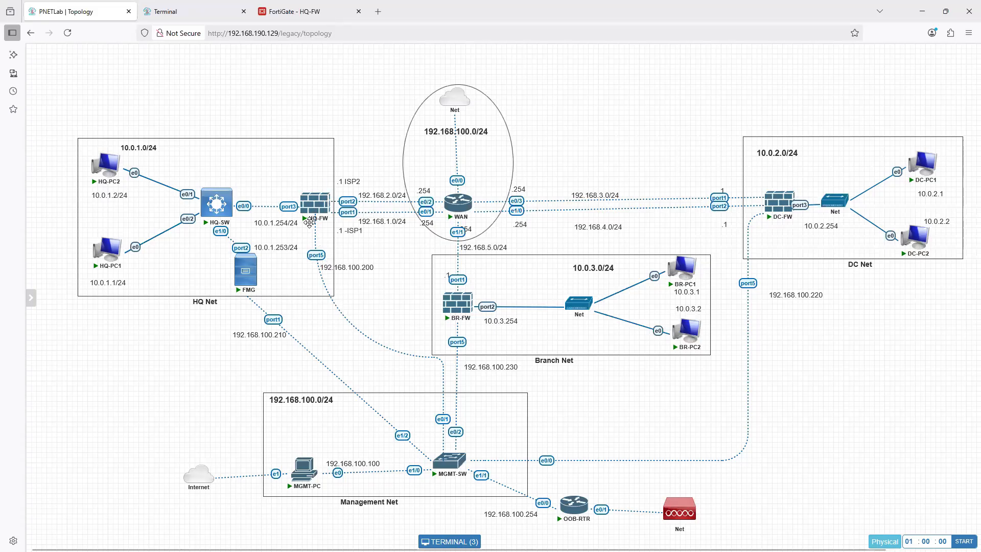
pyautogui.moveTo(316, 218)
pyautogui.moveTo(111, 262)
pyautogui.moveTo(449, 111)
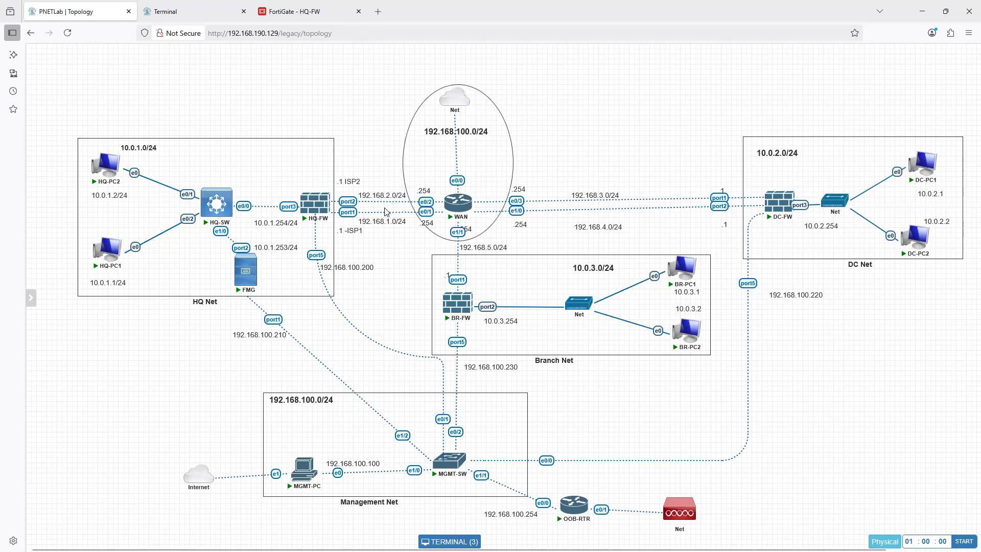
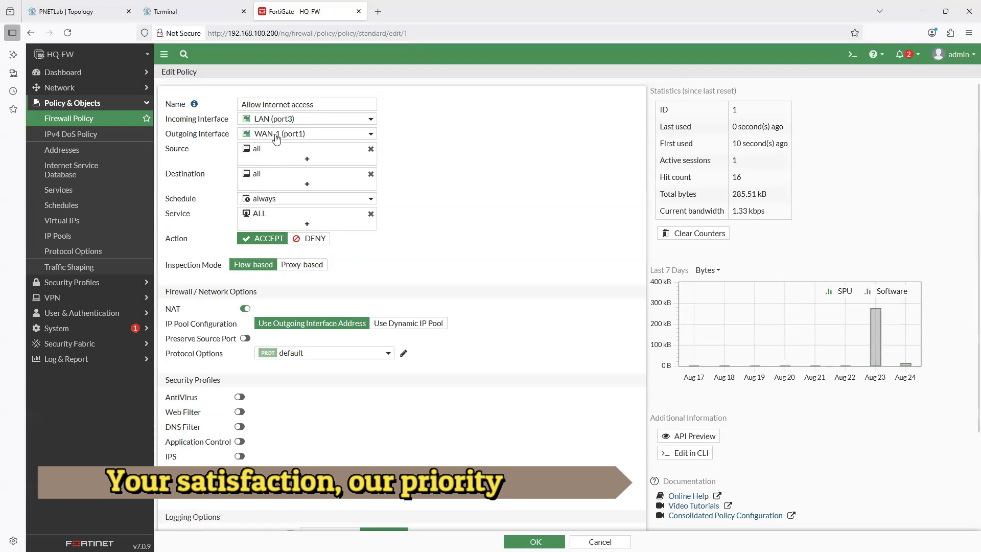
# - Try WAN-2 (port2) as the policy's outgoing interface, restore WAN-1 (port1), and recheck the available interfaces
pyautogui.moveTo(278, 138)
pyautogui.click(276, 135)
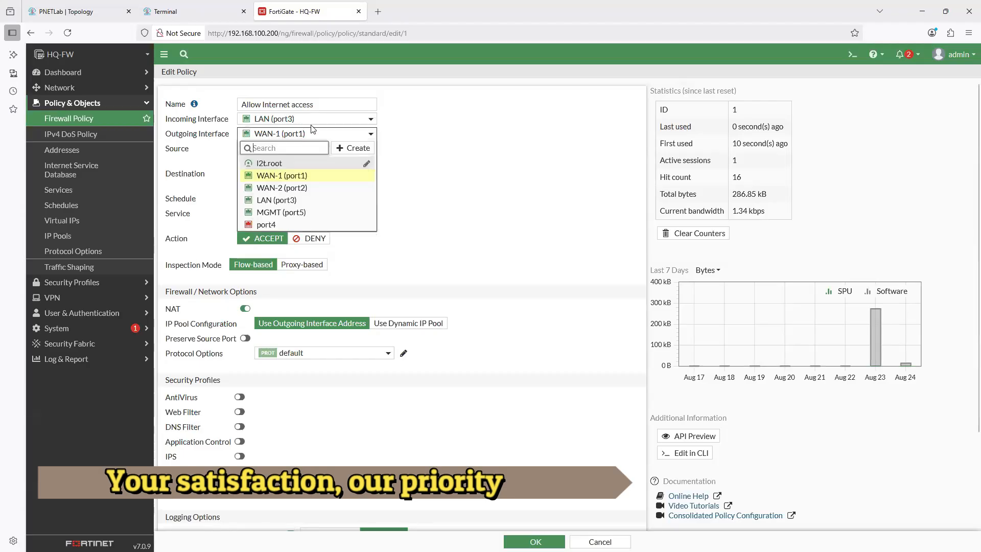
pyautogui.click(270, 187)
pyautogui.click(272, 135)
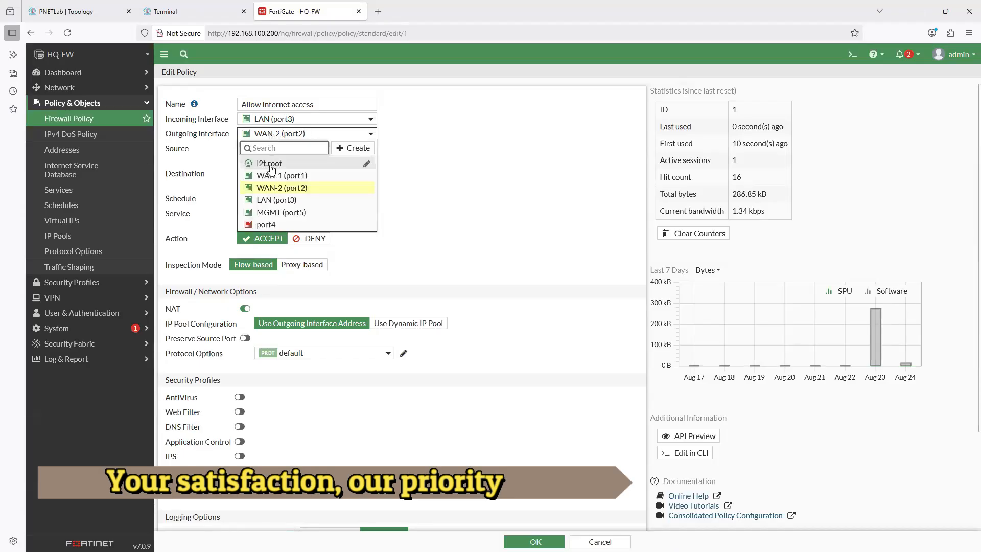
pyautogui.click(278, 176)
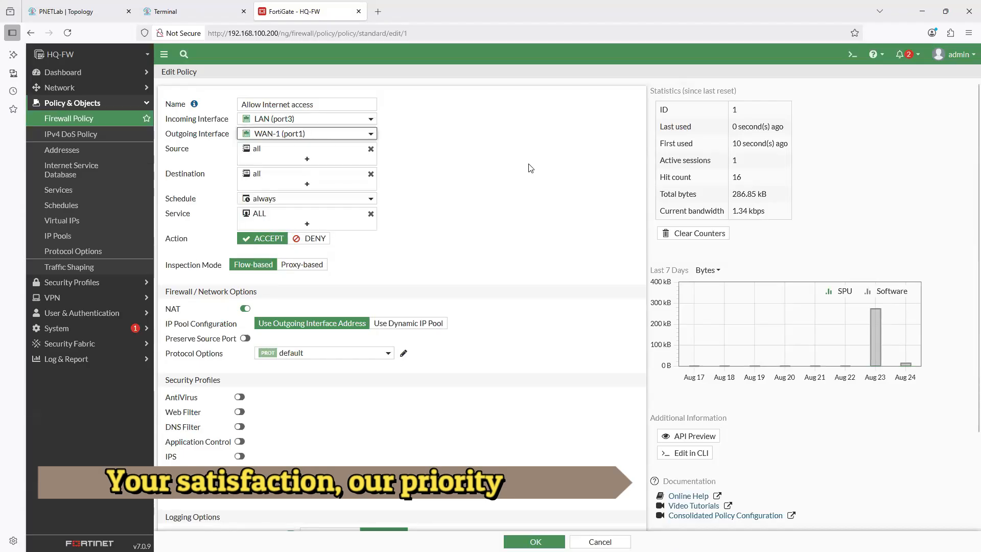
pyautogui.click(341, 135)
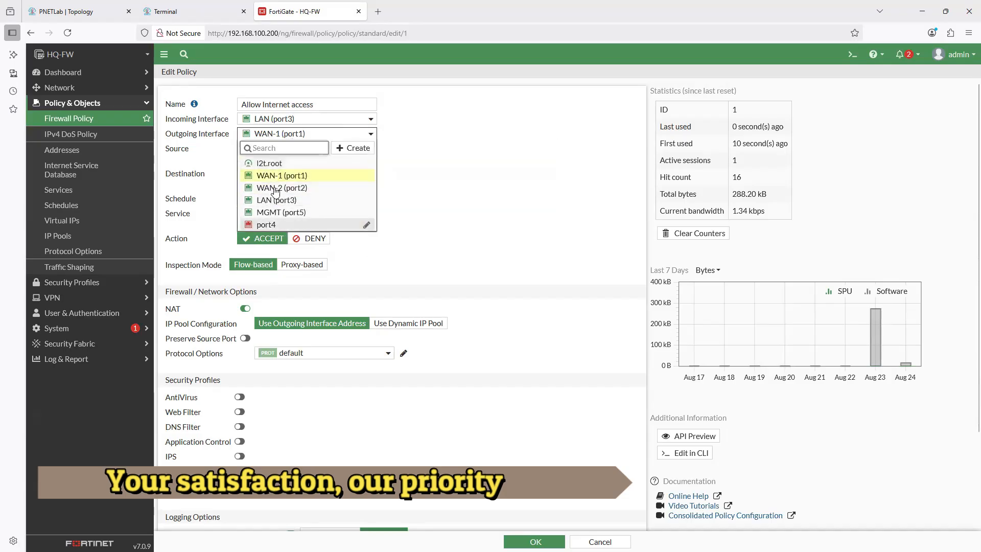
pyautogui.click(556, 165)
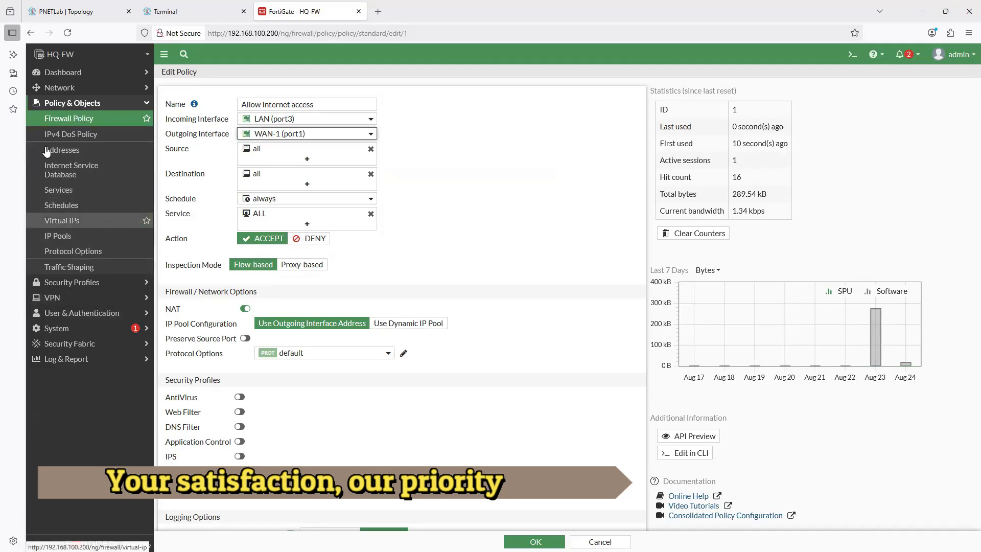
# - Review the SD-WAN zones, the new SD-WAN zone form and the SD-WAN rules without creating anything
pyautogui.click(59, 89)
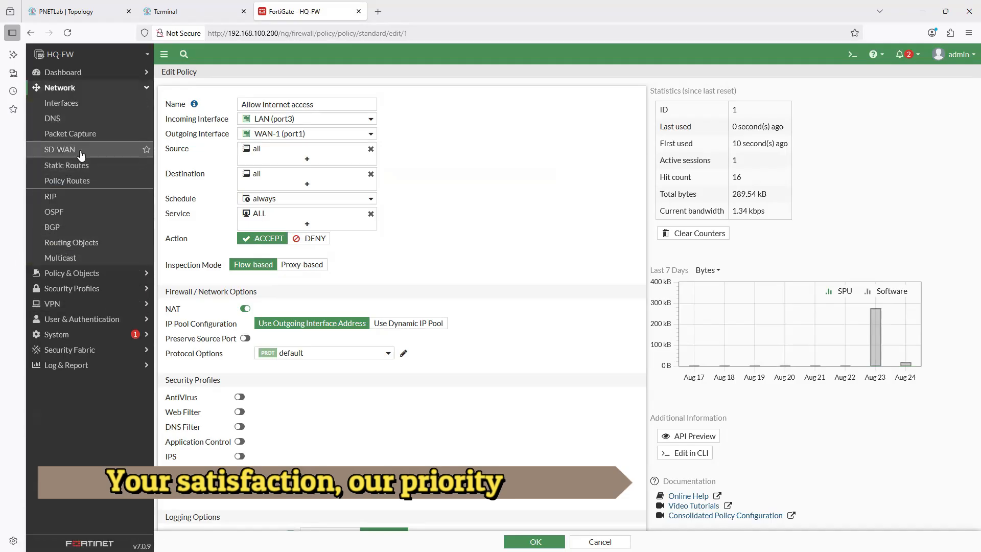
pyautogui.click(64, 151)
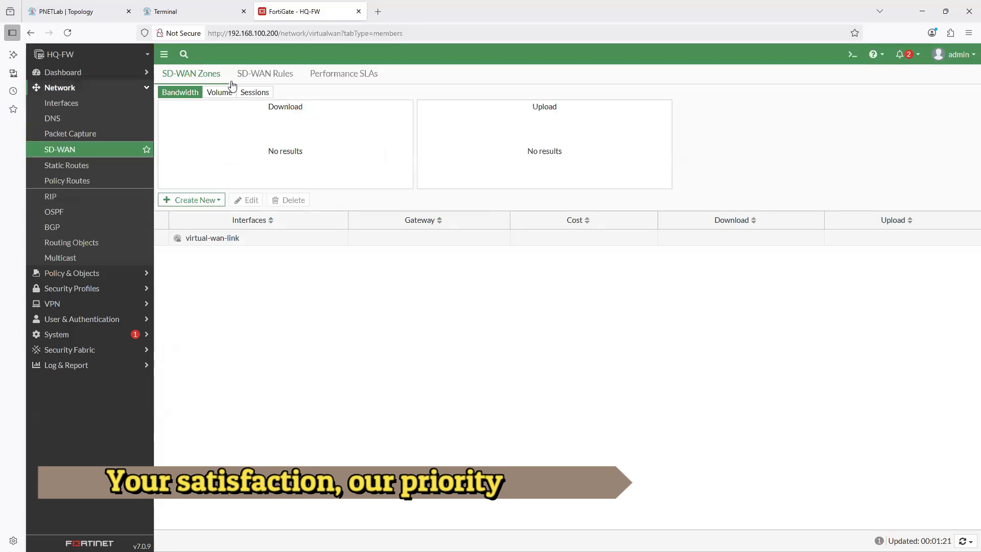
pyautogui.click(214, 202)
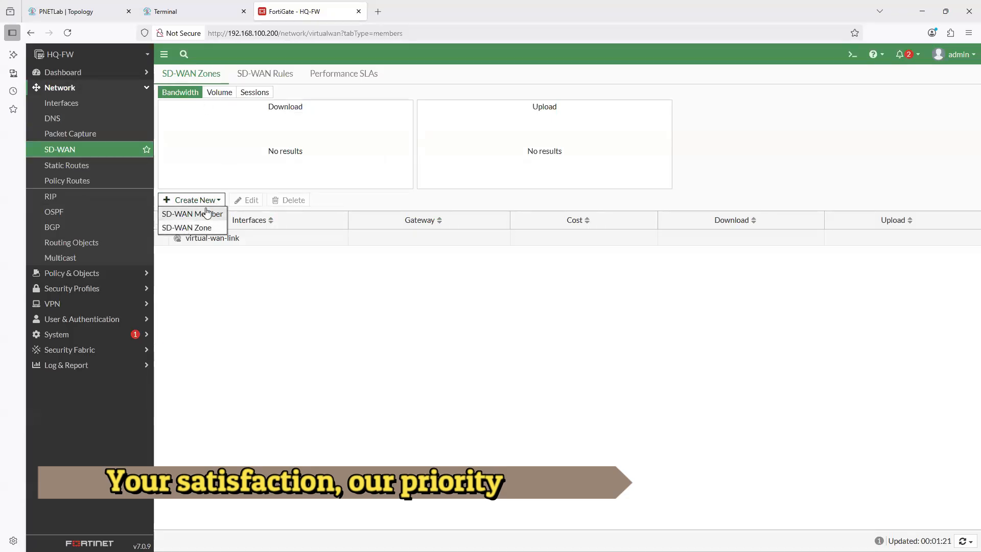
pyautogui.click(194, 226)
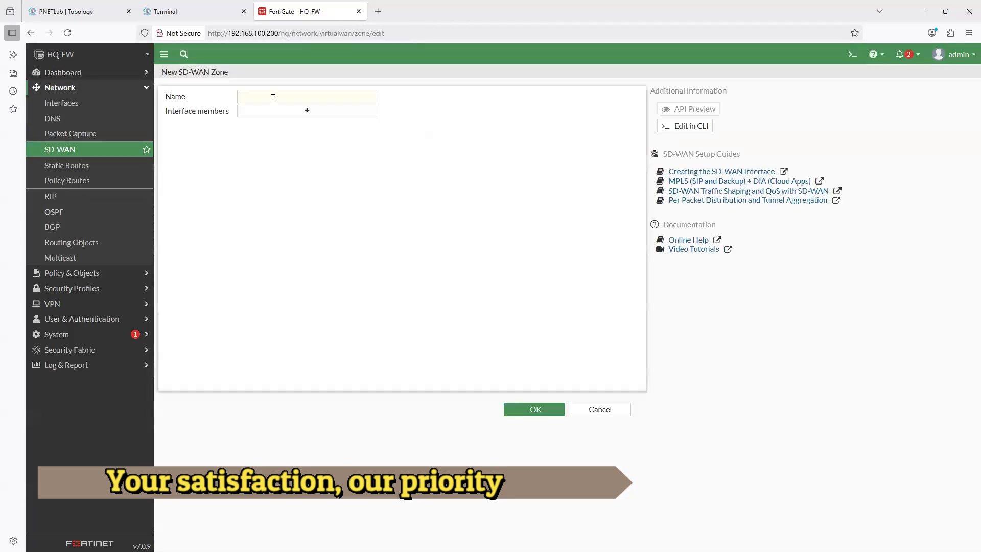
pyautogui.click(599, 411)
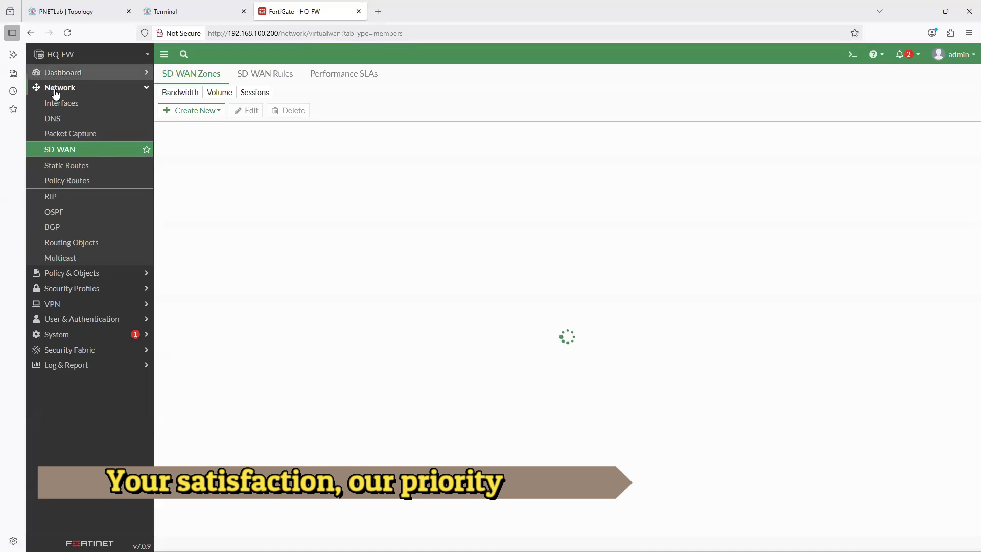
pyautogui.click(53, 274)
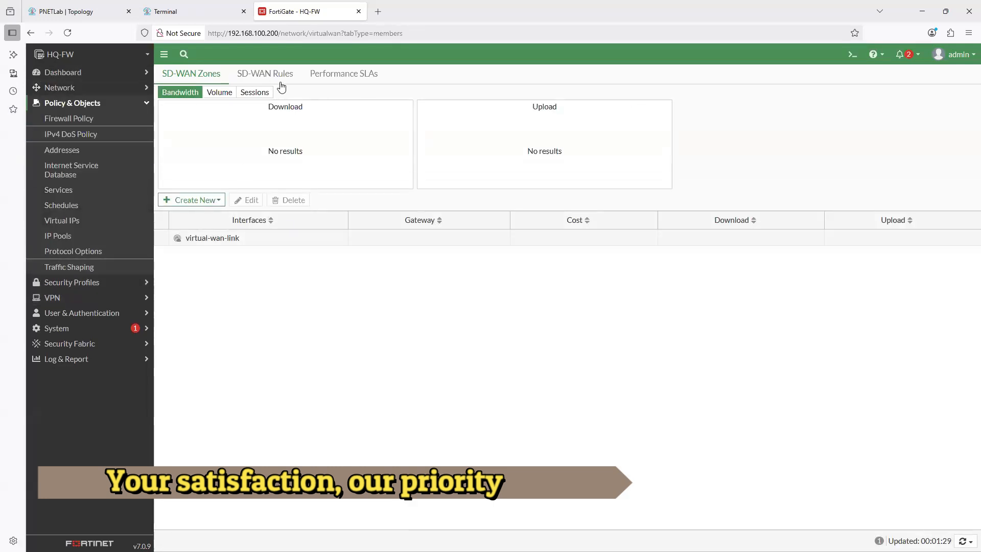
pyautogui.click(262, 74)
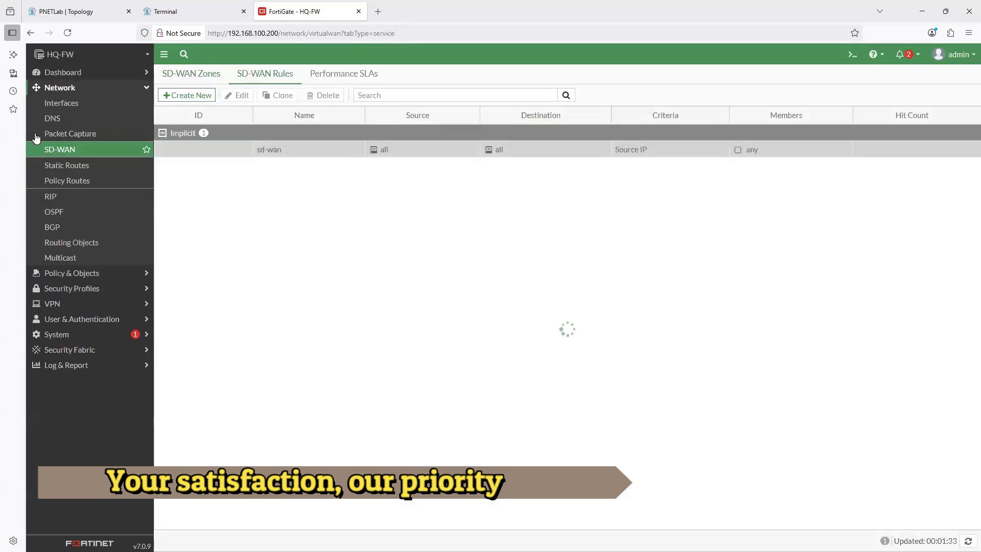
# - Reopen the Allow Internet access policy and examine its outgoing interface choices, including the WAN-2 (port2) details
pyautogui.click(63, 273)
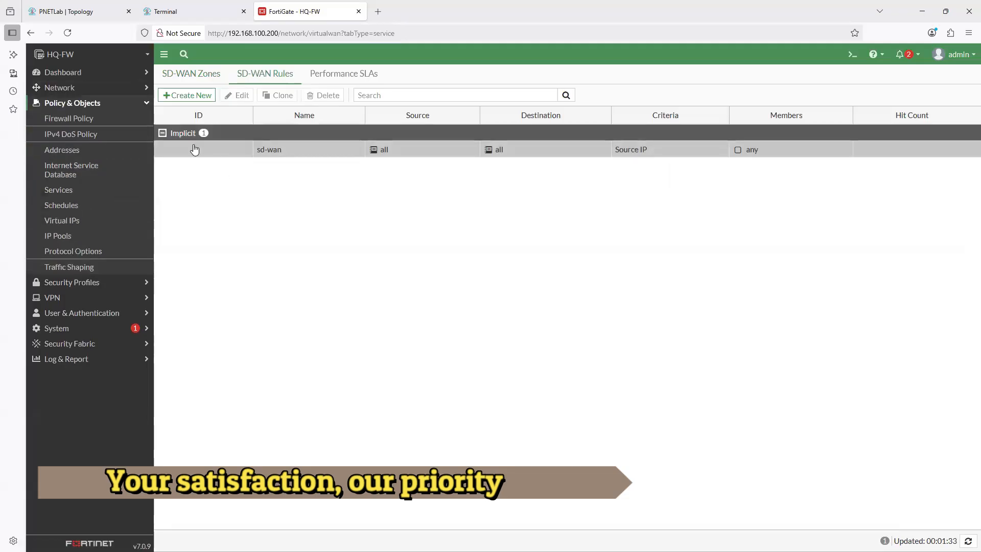
pyautogui.click(72, 120)
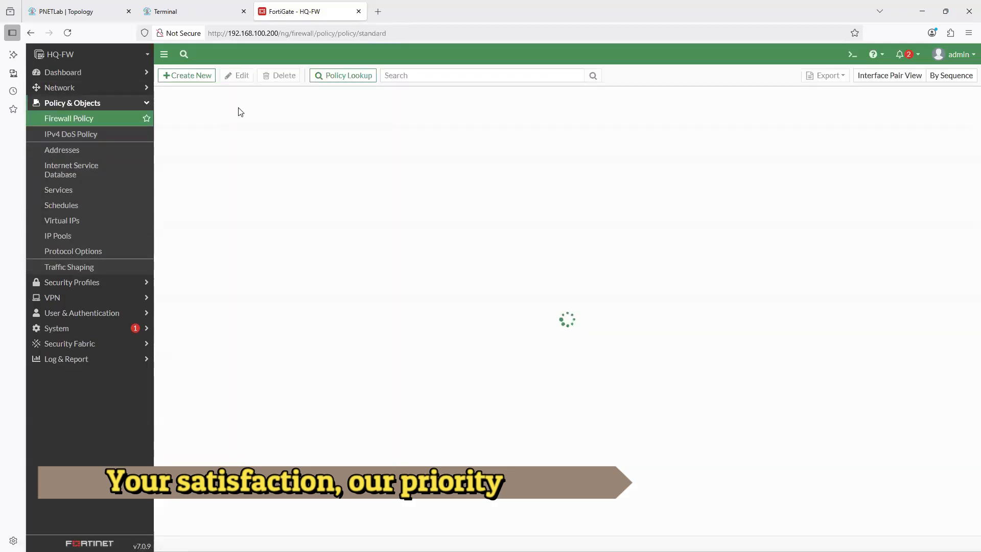
pyautogui.doubleClick(201, 131)
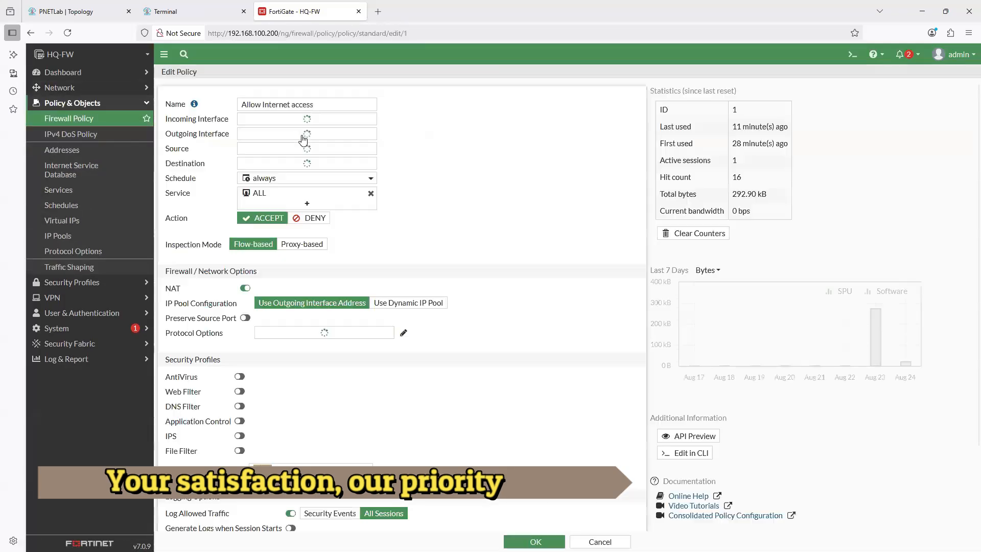
pyautogui.click(307, 133)
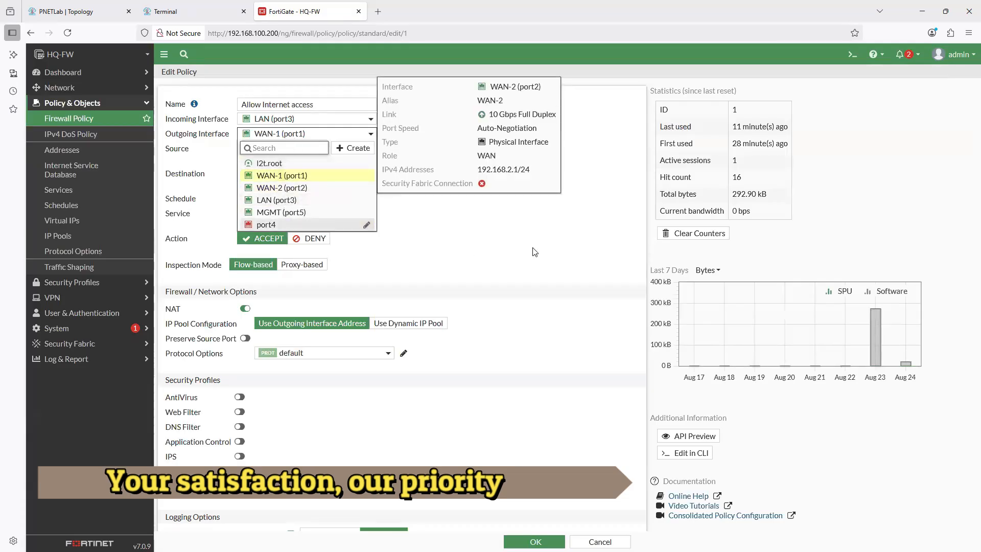
pyautogui.click(544, 268)
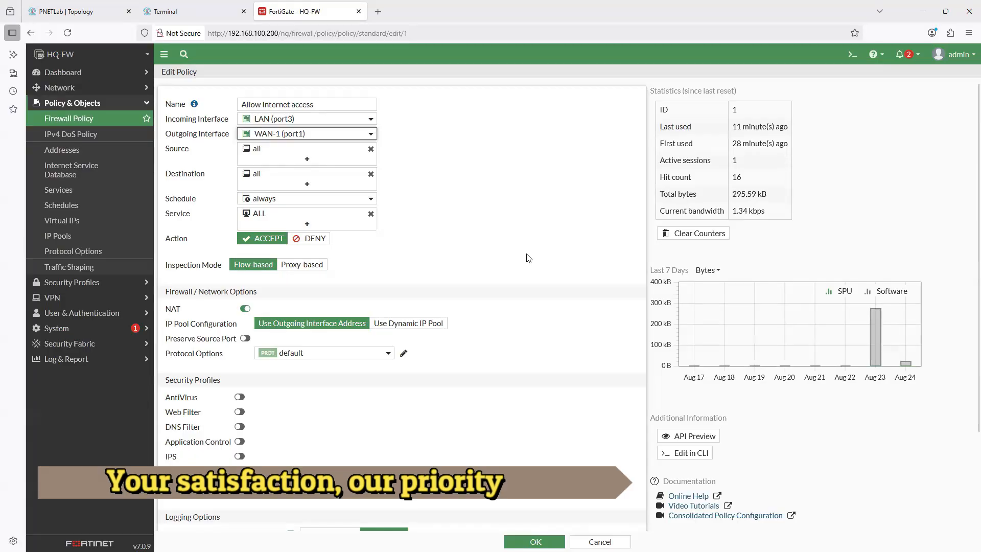
# - Delete the static default route 0.0.0.0/0 through WAN-1 (port1) with gateway 192.168.1.254
pyautogui.moveTo(106, 4)
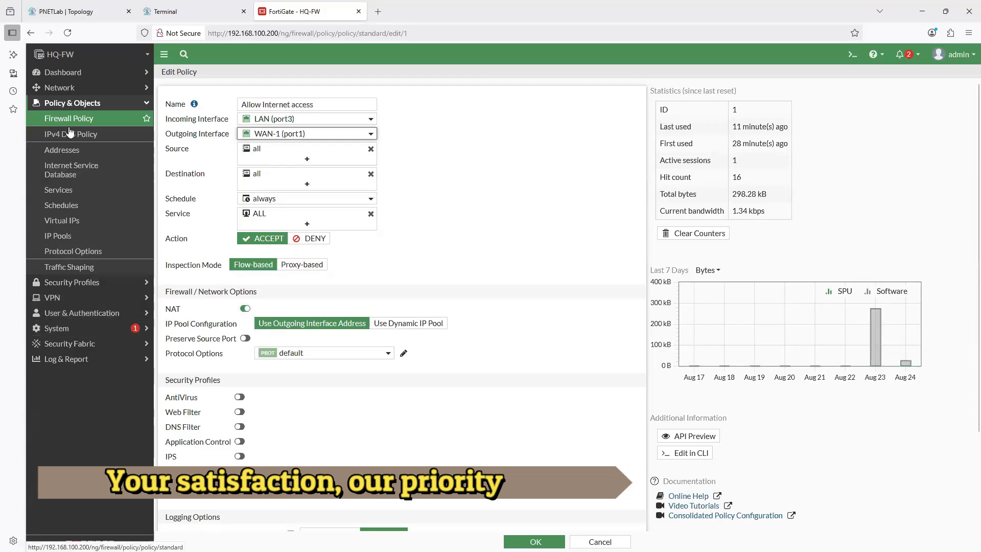
pyautogui.click(64, 89)
pyautogui.click(70, 105)
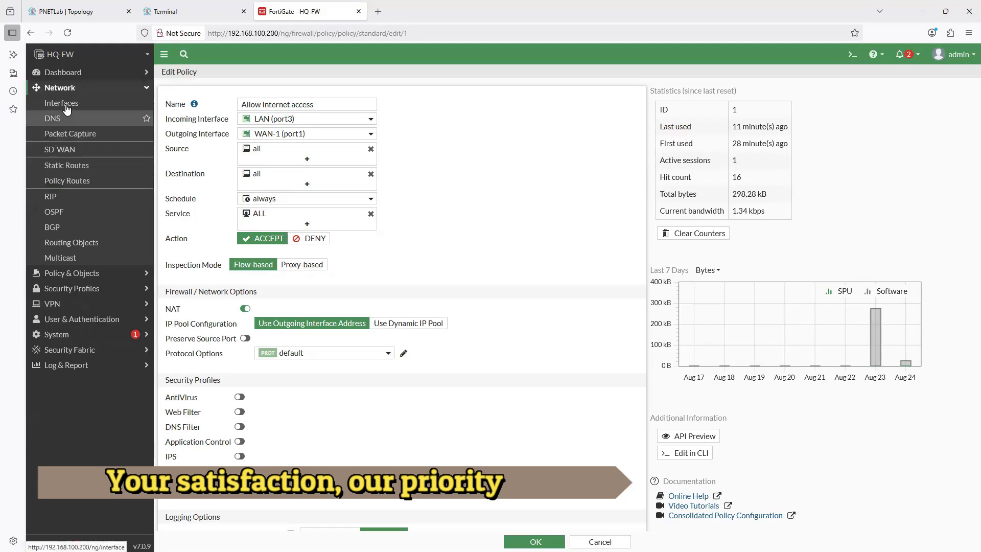
pyautogui.click(69, 165)
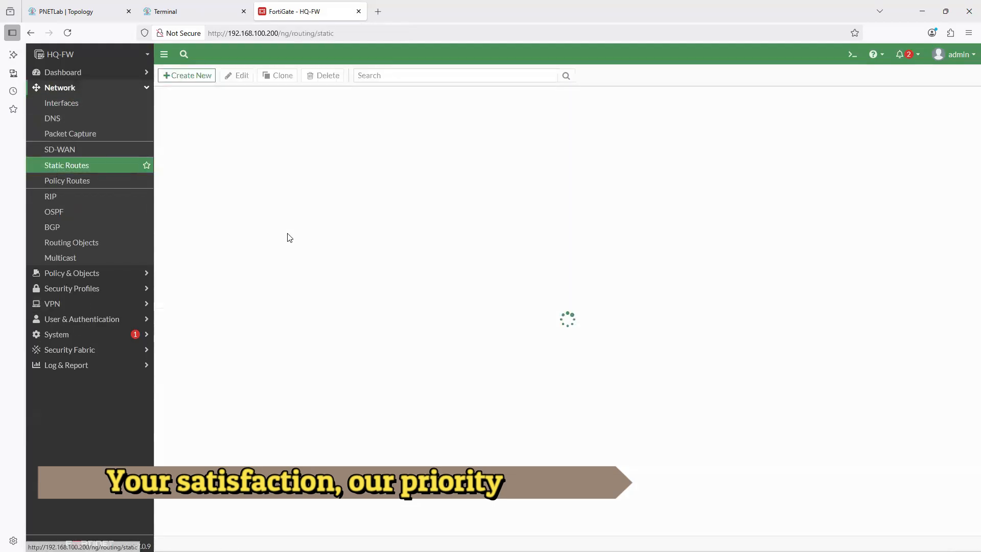
pyautogui.click(245, 119)
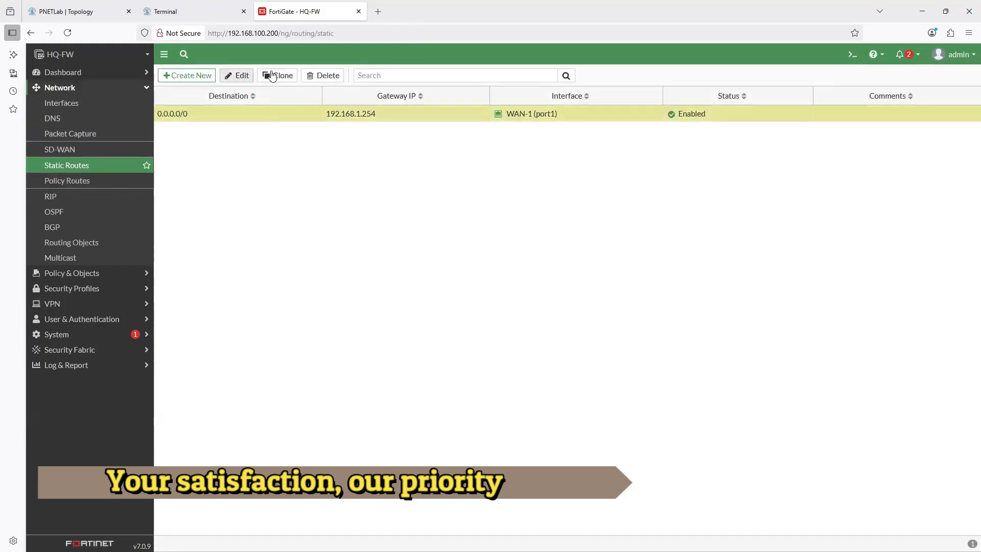
pyautogui.click(322, 75)
pyautogui.click(821, 542)
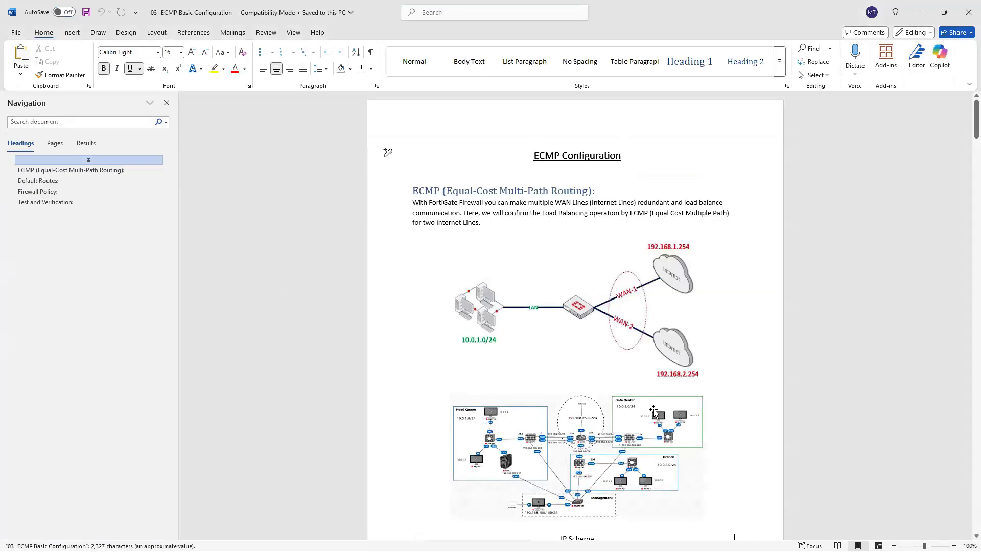
# - Read the ECMP Basic Configuration document in Word, covering the topology, IP schema, default routes and routing-table verification
pyautogui.scroll(-10, 654, 412)
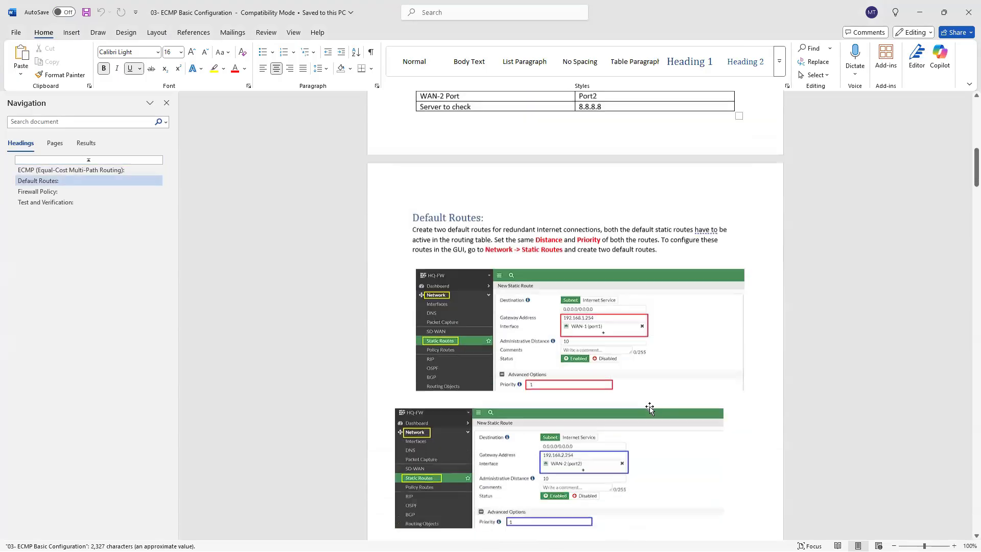
pyautogui.scroll(-7, 649, 406)
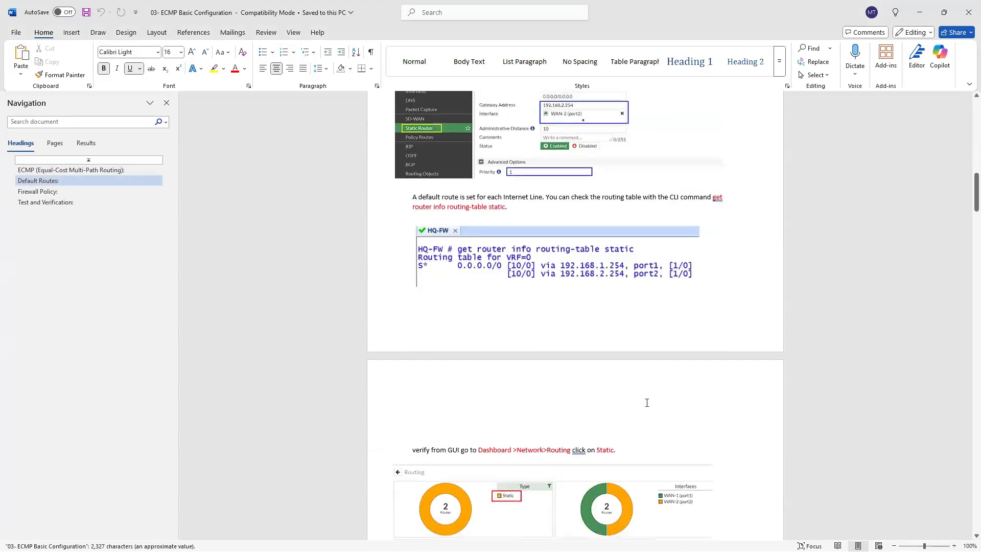
pyautogui.scroll(4, 647, 403)
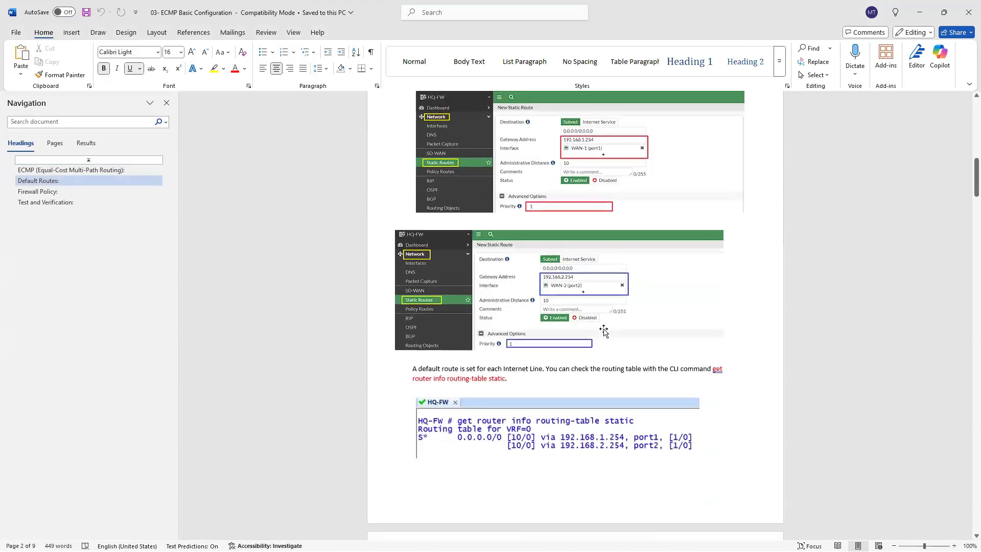
pyautogui.scroll(9, 603, 331)
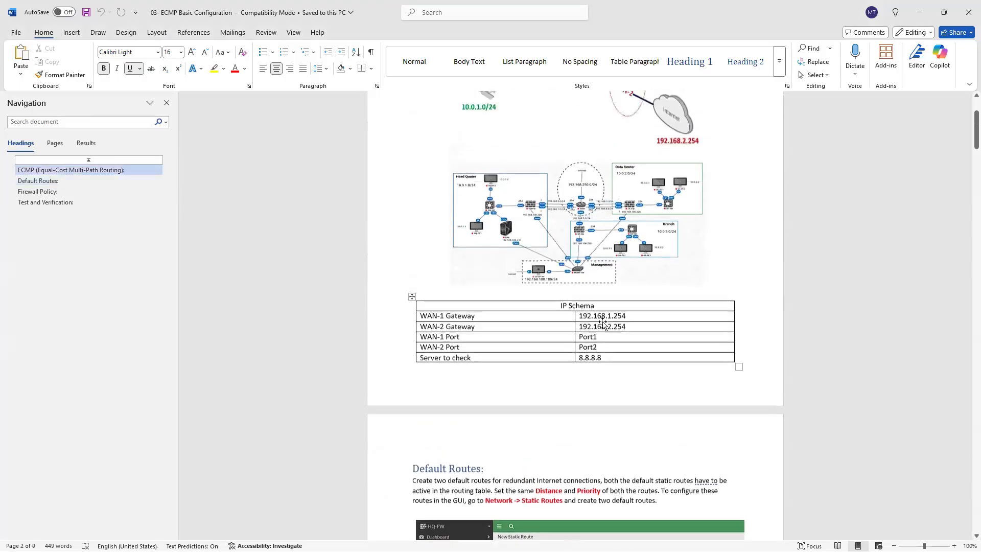
pyautogui.scroll(3, 604, 325)
pyautogui.scroll(-5, 604, 325)
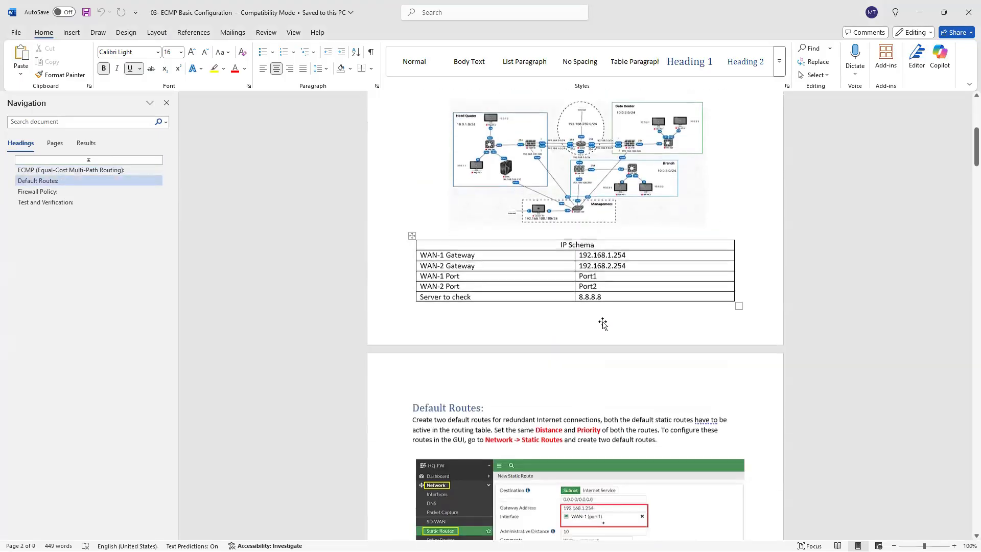
pyautogui.scroll(-6, 603, 325)
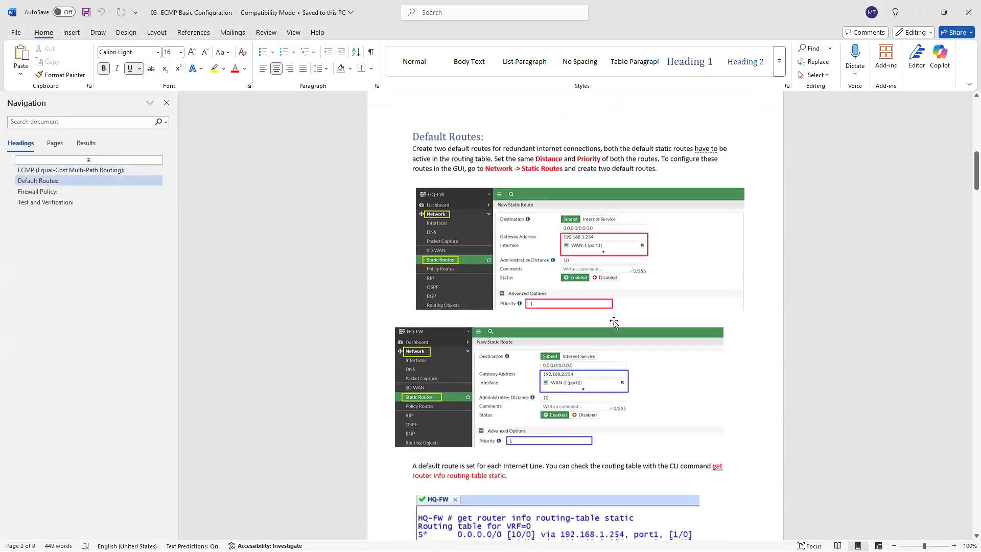
pyautogui.scroll(-4, 614, 321)
pyautogui.scroll(2, 613, 321)
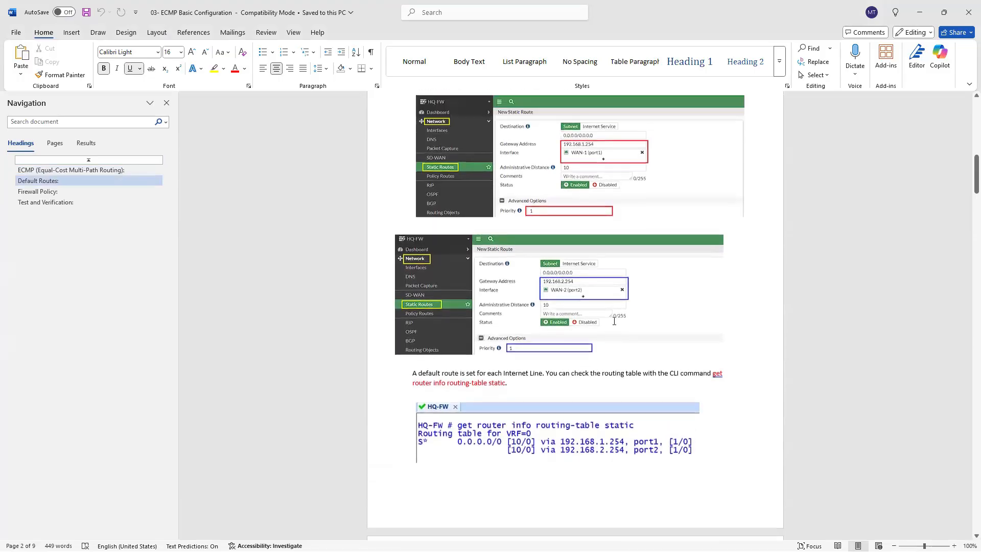
pyautogui.scroll(1, 615, 321)
pyautogui.scroll(-5, 614, 315)
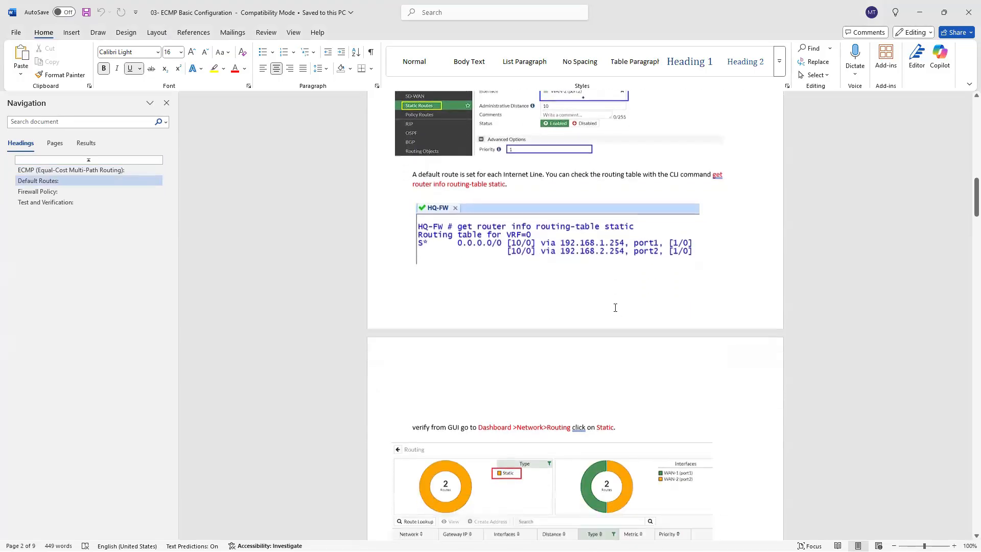
pyautogui.scroll(-6, 615, 308)
pyautogui.scroll(3, 584, 340)
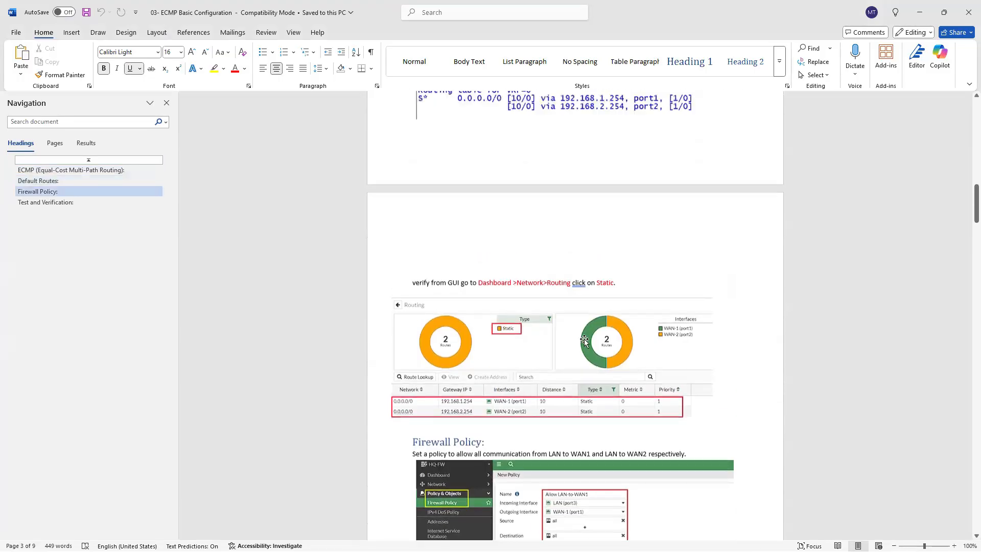
pyautogui.scroll(5, 584, 340)
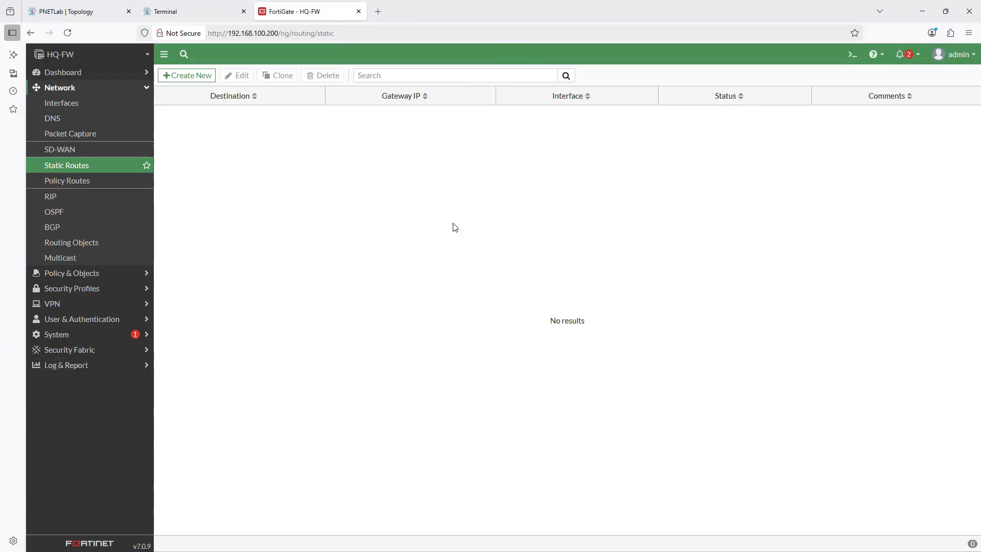
# - Check HQ-FW's static routes in its CLI console with "get router info routing-table static"
pyautogui.click(852, 54)
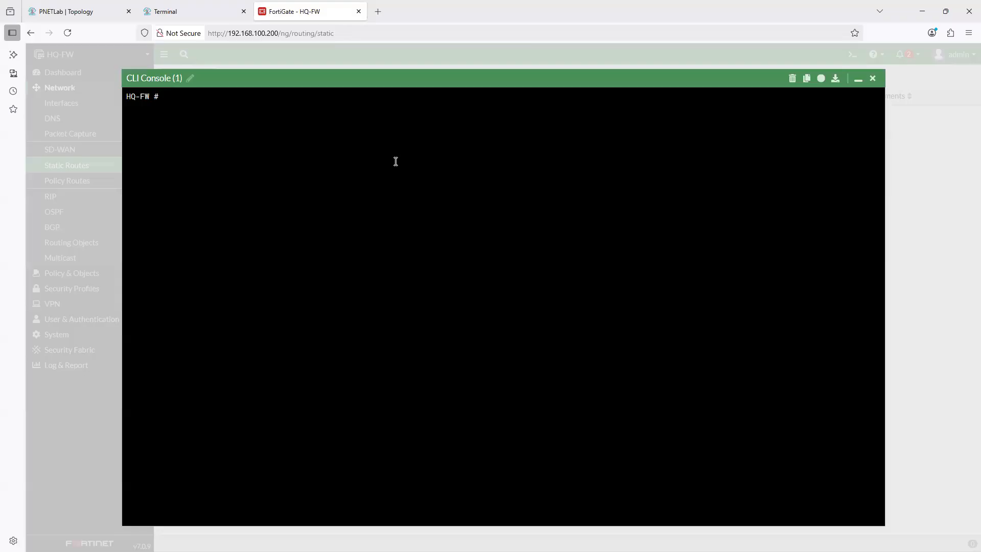
pyautogui.write('get router info routing-table static')
pyautogui.press('Return')
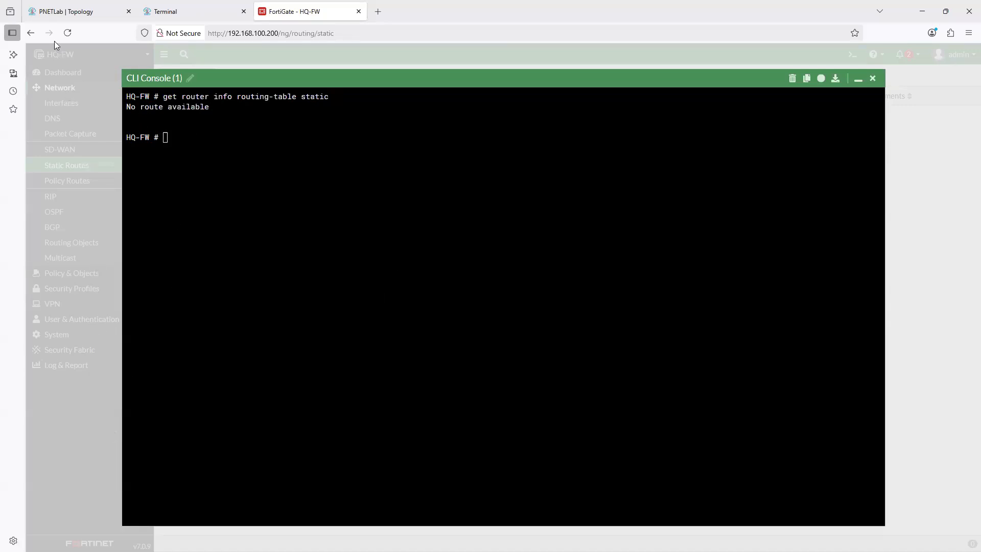
# - Examine the expanded Routing widget on HQ-FW's Network dashboard, including its route view choices and the WAN-2 (port2) connected route
pyautogui.click(858, 78)
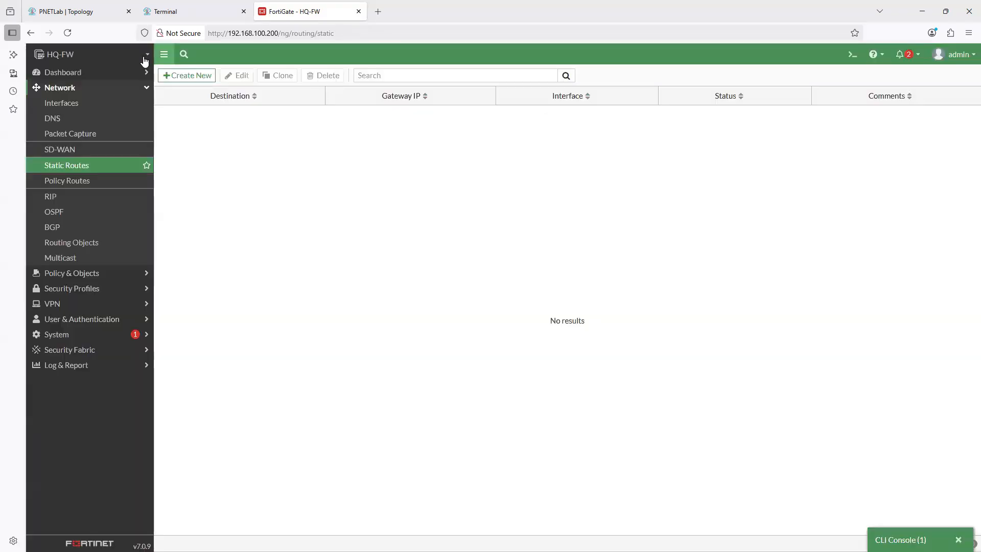
pyautogui.click(62, 72)
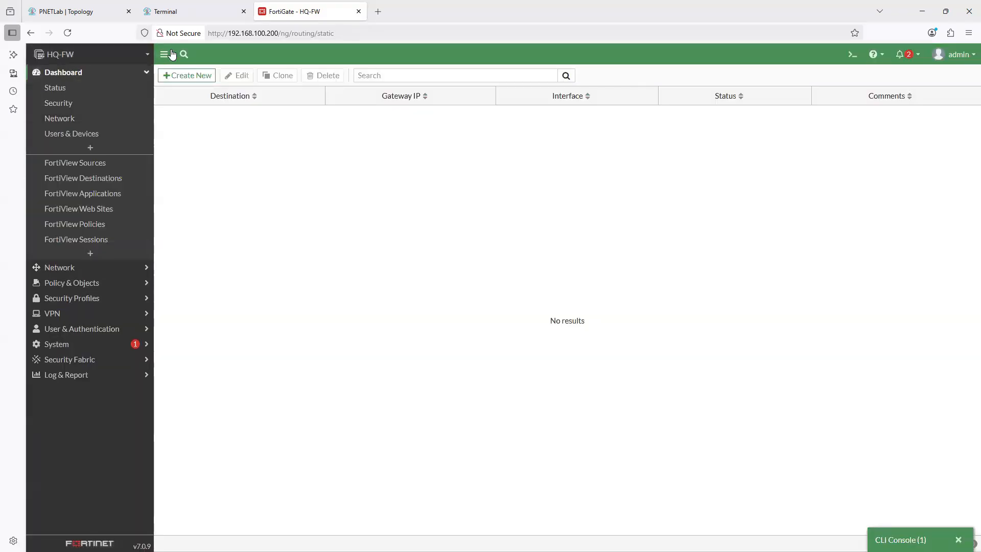
pyautogui.click(60, 119)
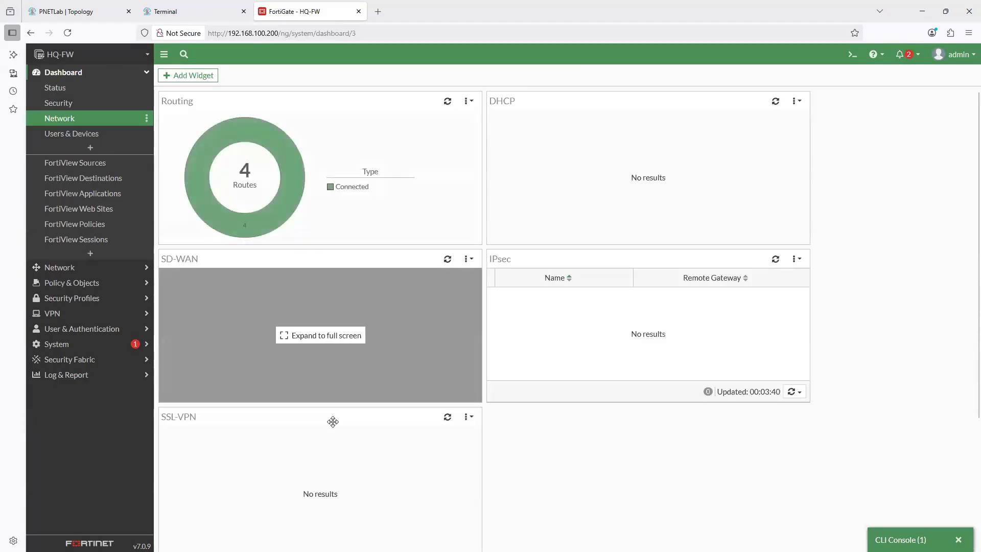
pyautogui.click(255, 172)
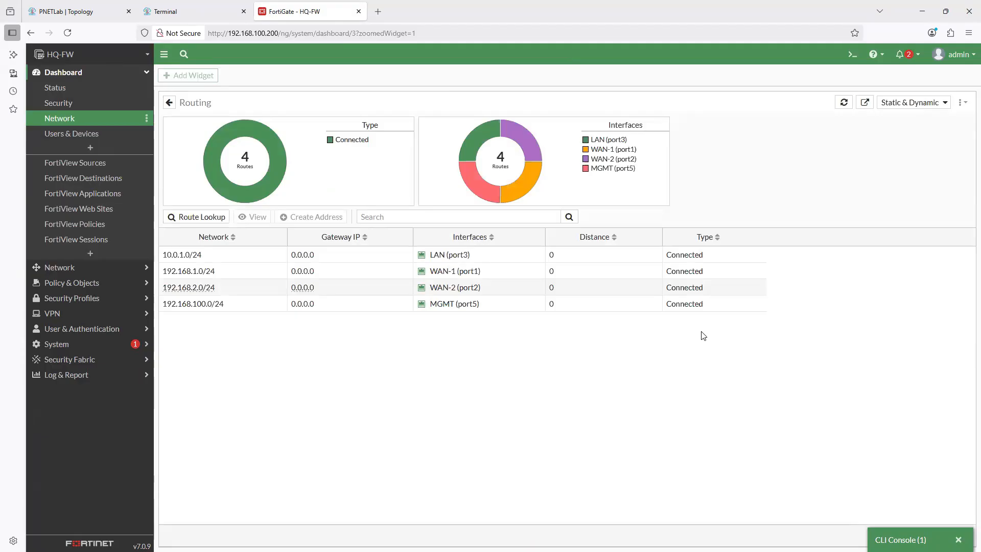
pyautogui.click(909, 105)
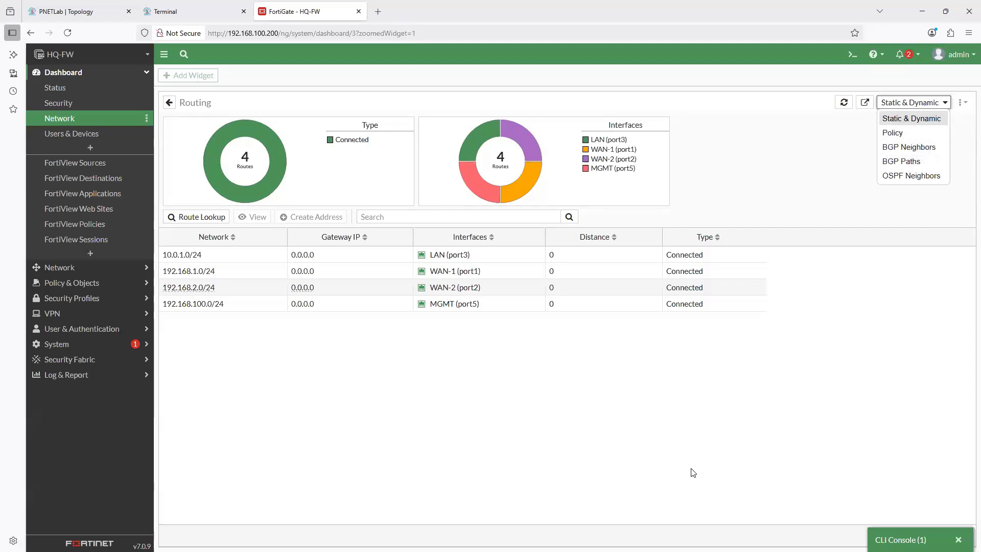
pyautogui.click(434, 290)
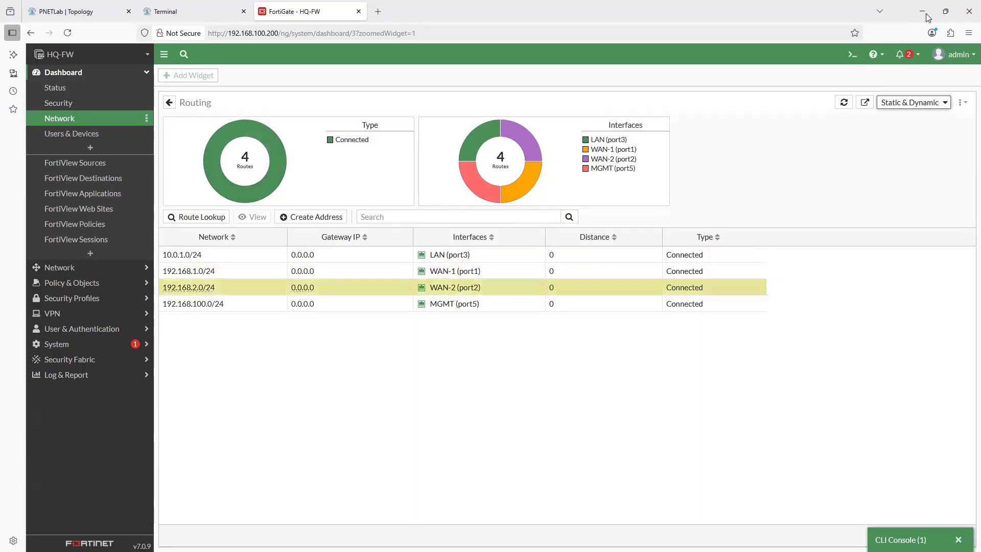
# - Try to display the whole routing table in the CLI console with "get router info routing-table", and recall the command for editing
pyautogui.click(899, 534)
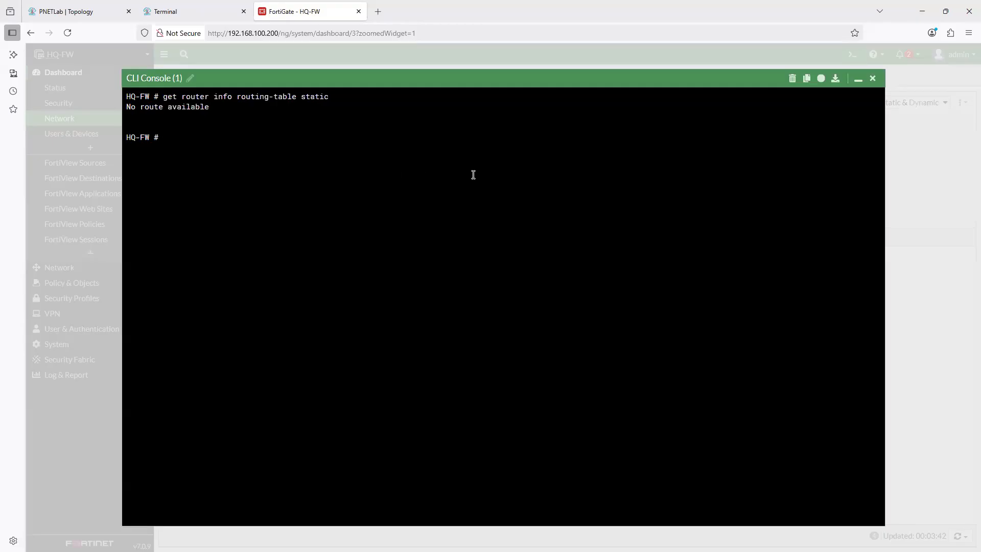
pyautogui.press('Up')
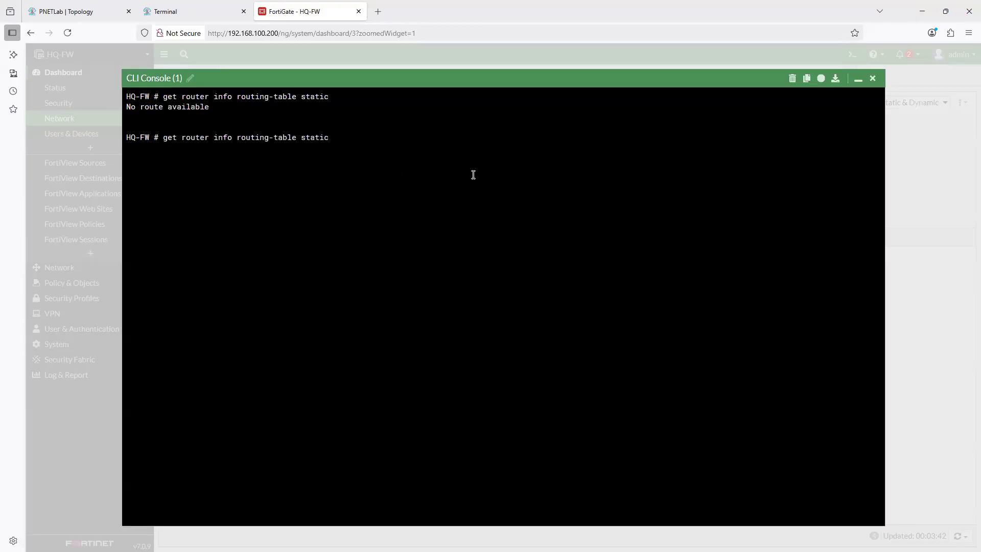
pyautogui.press('BackSpace')
pyautogui.press('BackSpace')
pyautogui.press('BackSpace')
pyautogui.press('BackSpace')
pyautogui.press('BackSpace')
pyautogui.press('Return')
pyautogui.press('Up')
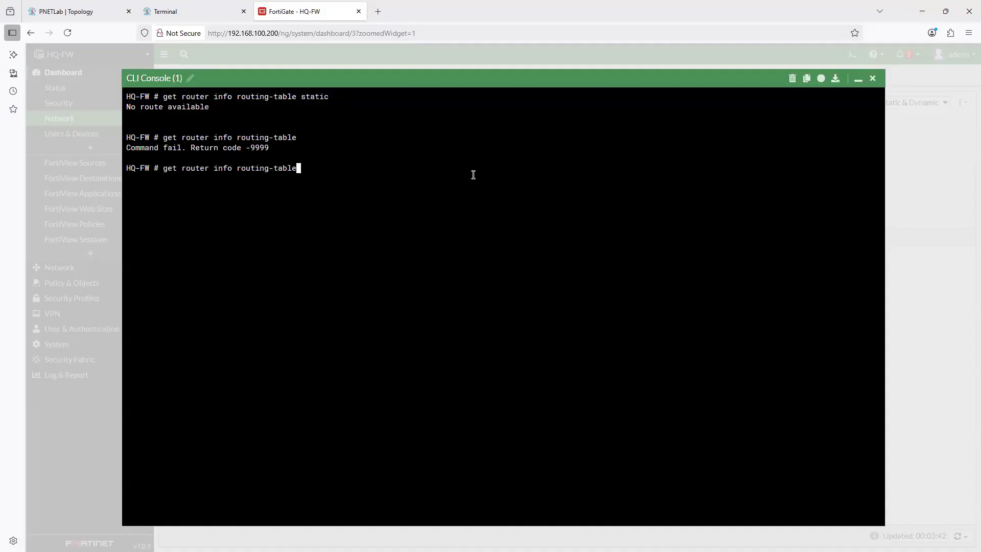